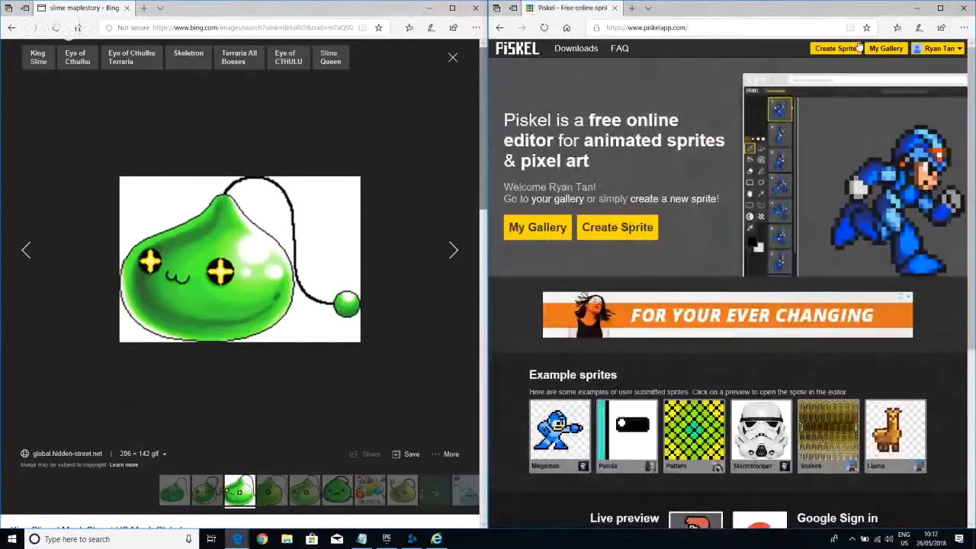
- Maximize the Piskel window, open the gallery of own sprites and preview the Slime for Orbital animation
click(943, 9)
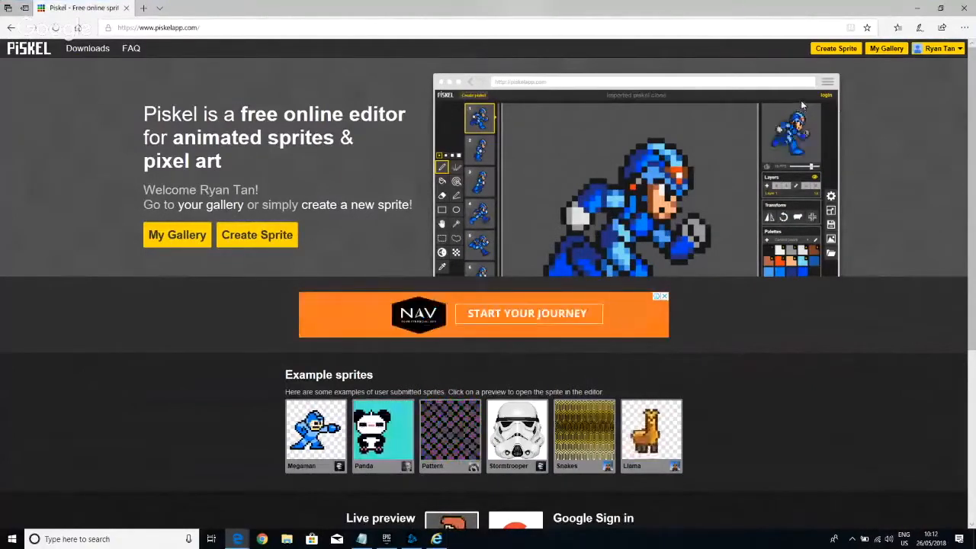
click(935, 50)
click(932, 65)
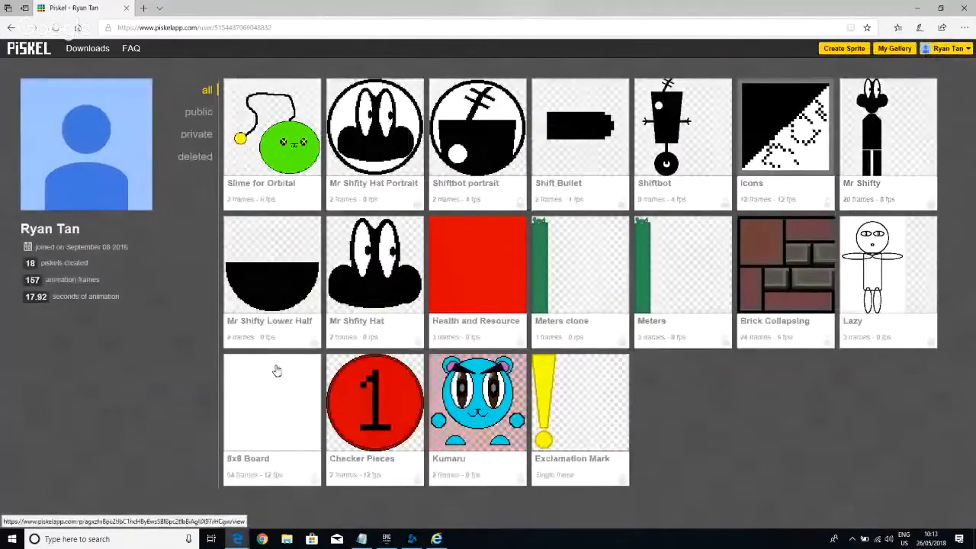
mouse_move(283, 141)
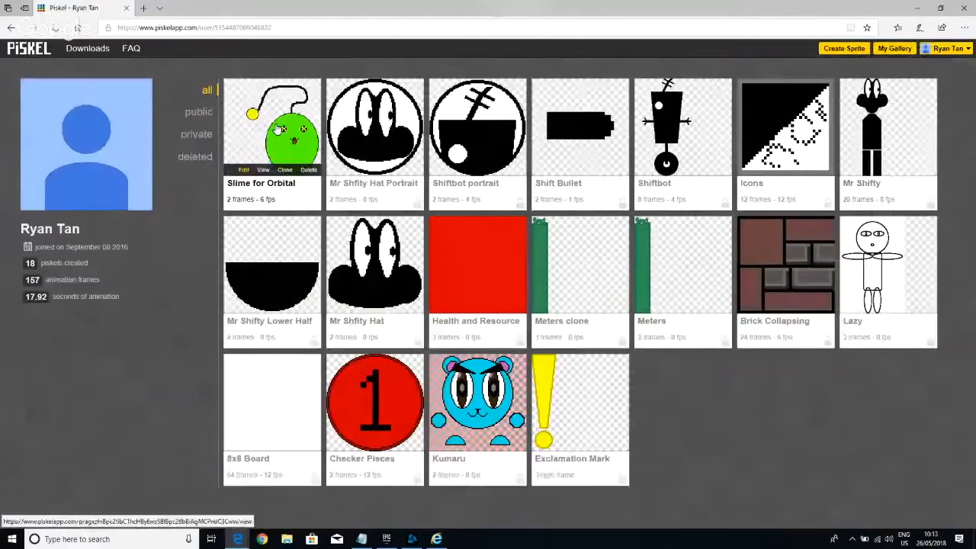
- View the offline application downloads page, and create a new blank sprite
click(35, 51)
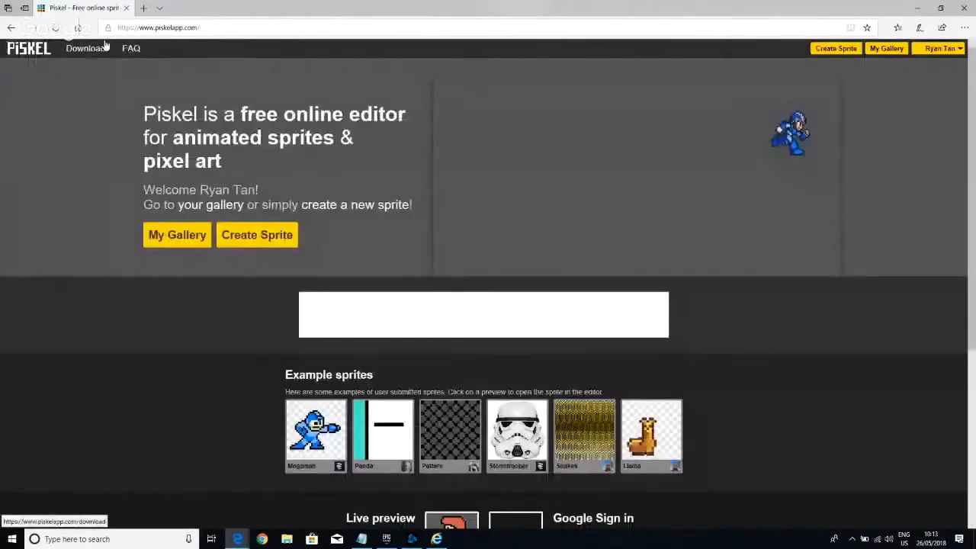
click(101, 49)
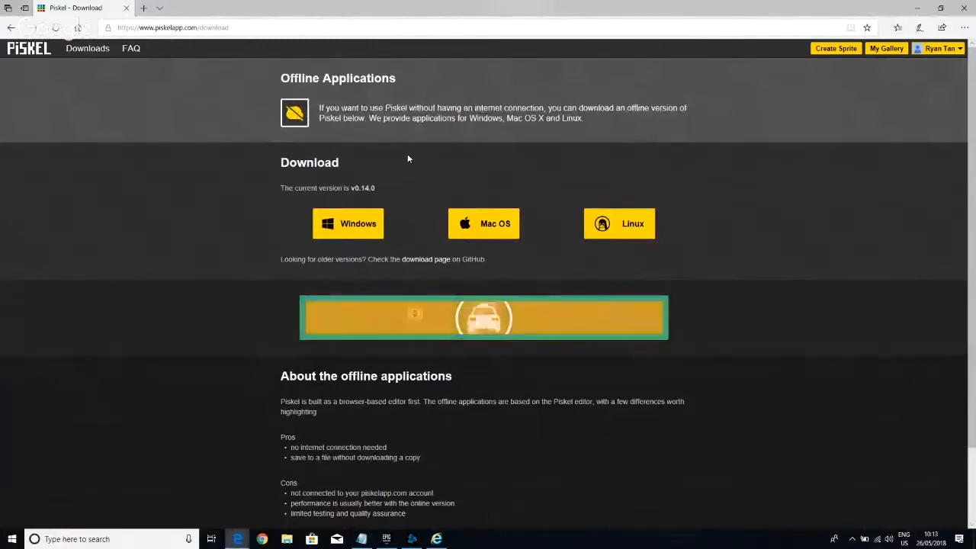
click(844, 52)
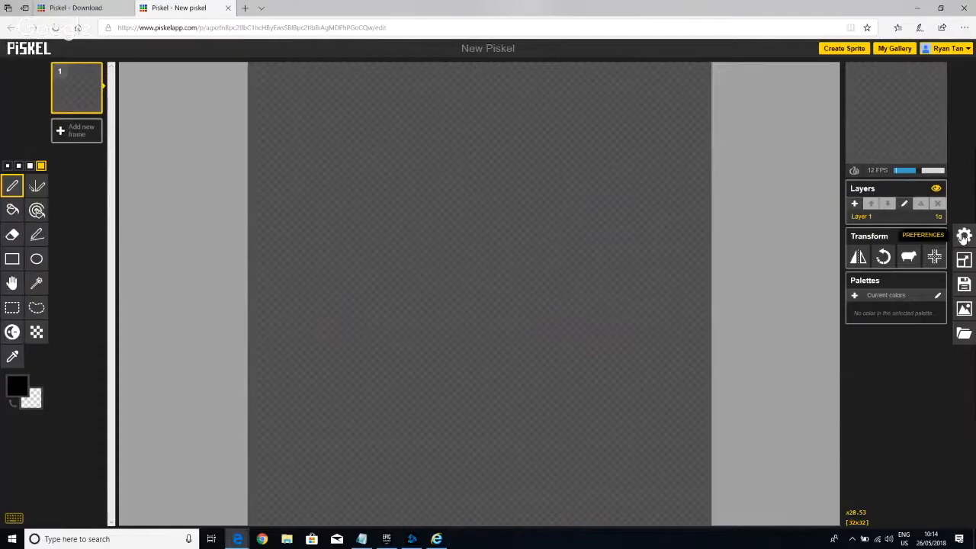
- Resize the canvas to 320 px wide by 160 px high with the aspect ratio unlocked
click(959, 237)
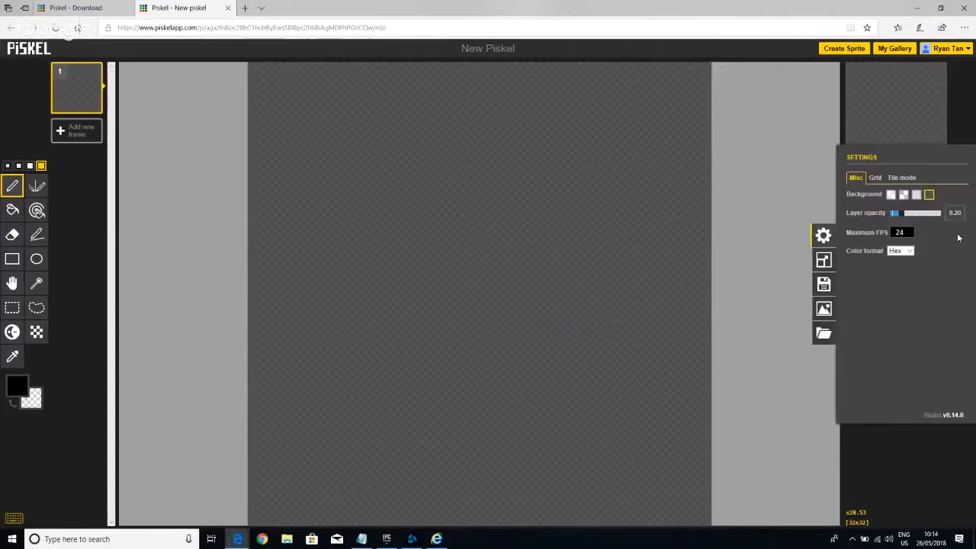
click(831, 257)
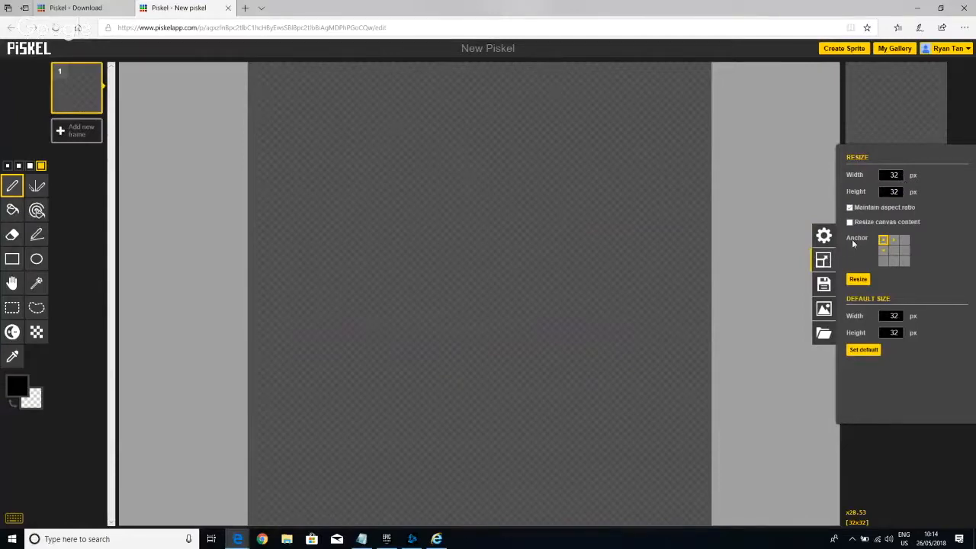
click(824, 235)
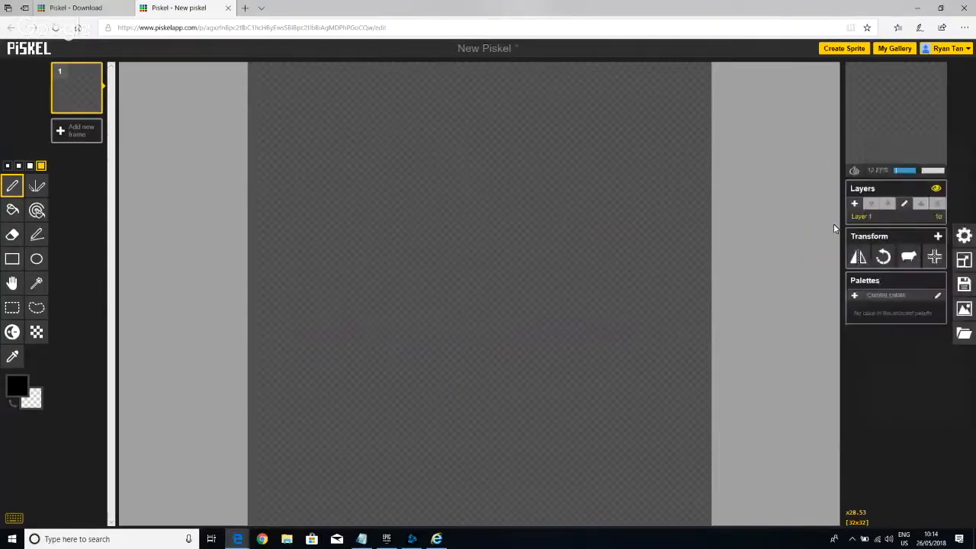
click(965, 237)
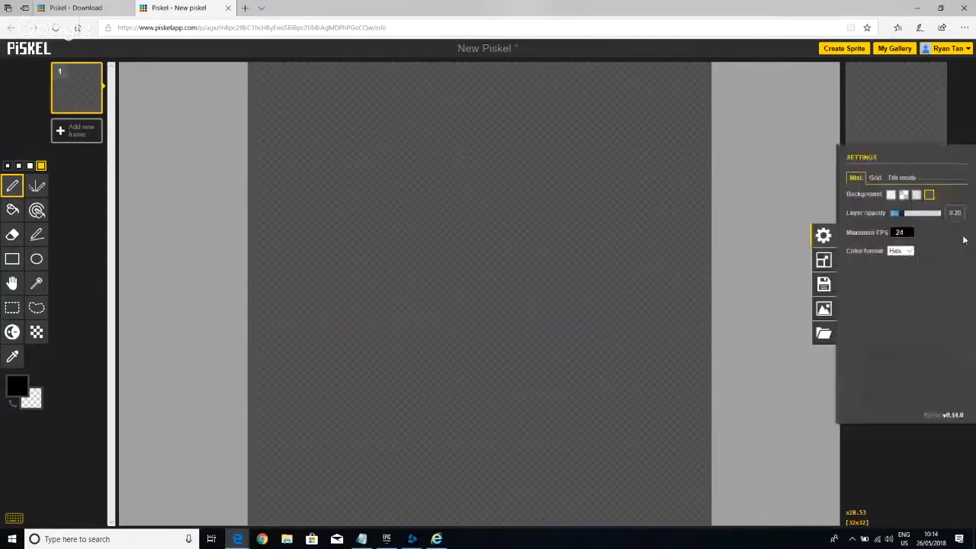
click(833, 264)
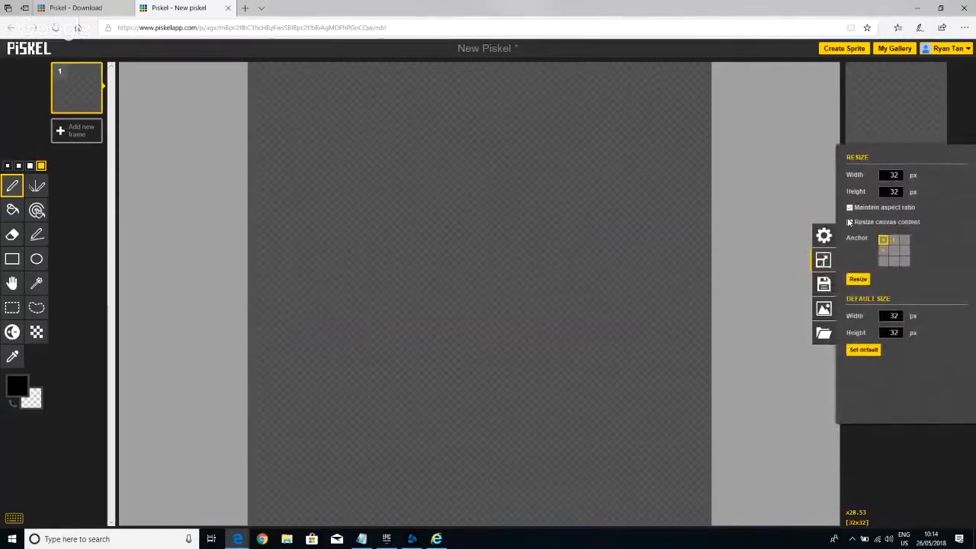
double_click(893, 175)
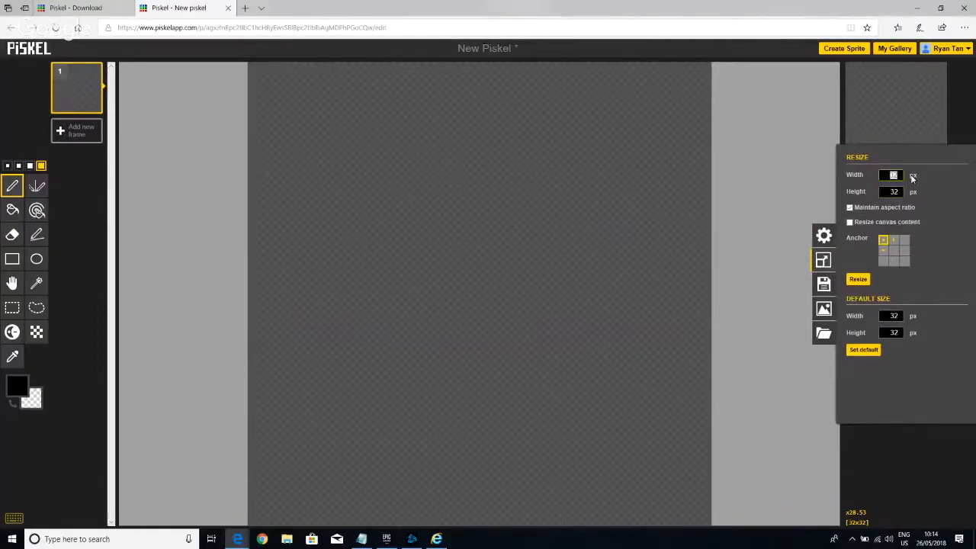
text(160)
click(851, 207)
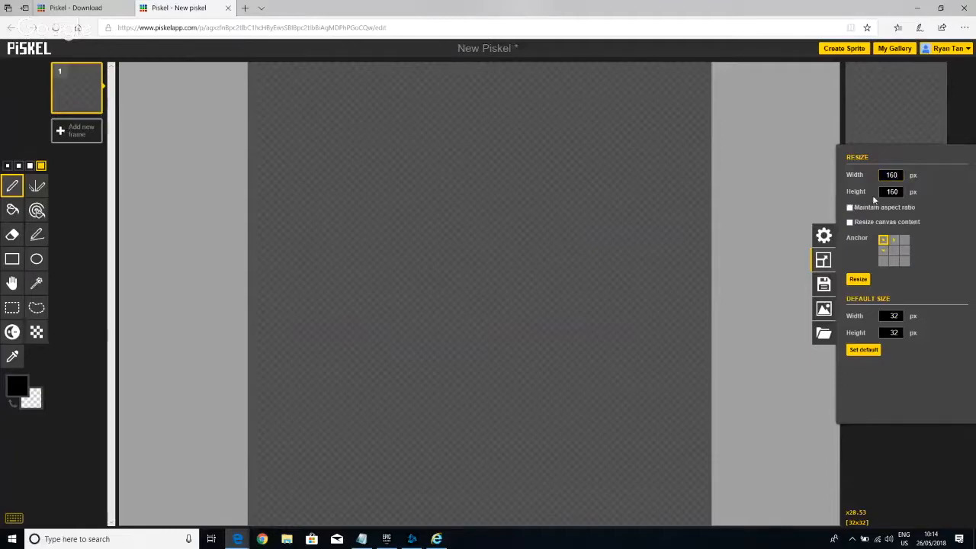
drag(903, 178, 871, 176)
text(320)
key(Return)
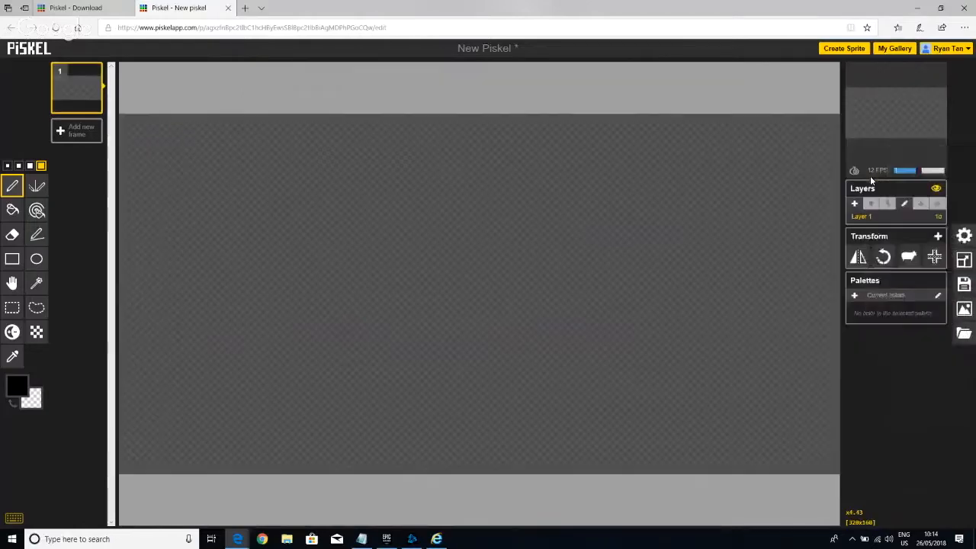
- Resize the canvas to 310 by 310 px with the aspect ratio unlocked
click(965, 258)
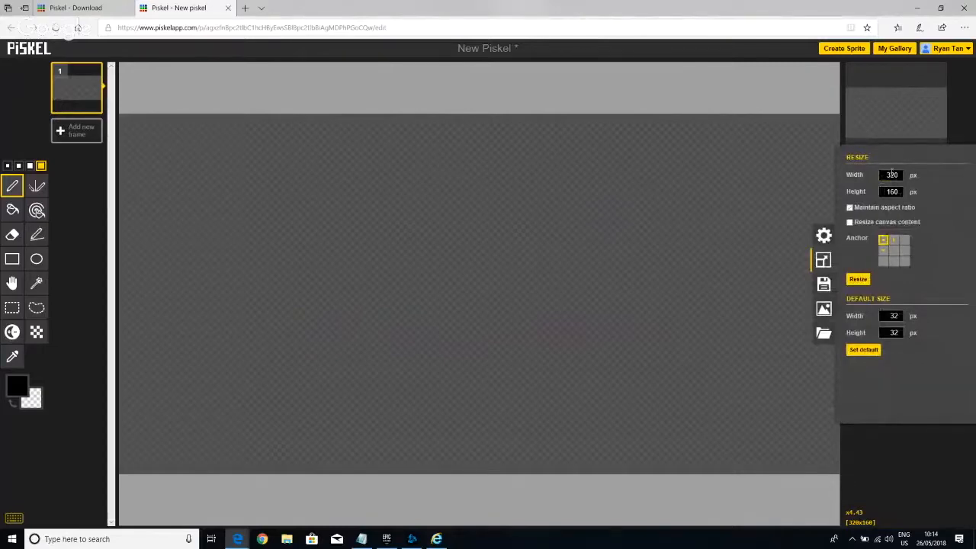
key(BackSpace)
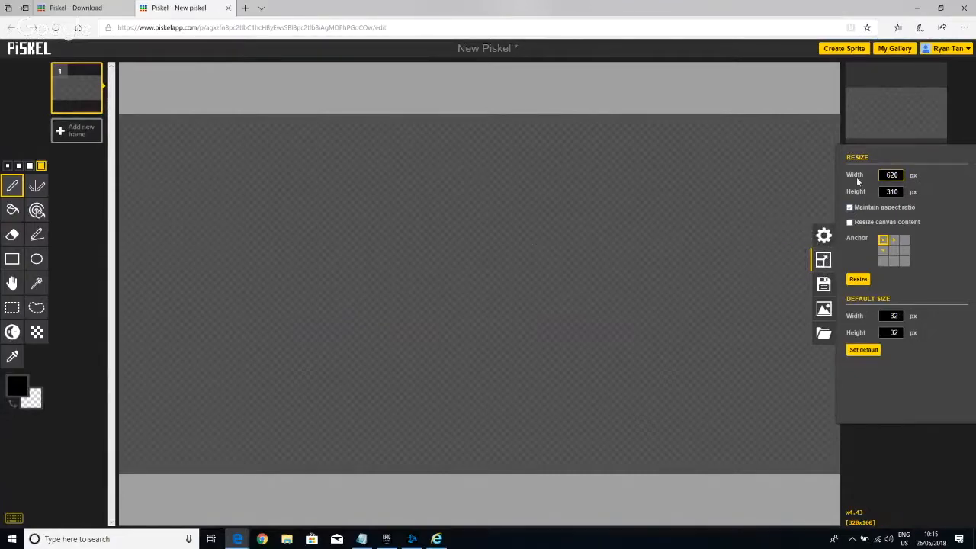
drag(890, 175, 871, 180)
click(850, 208)
double_click(901, 175)
text(310)
key(Return)
- Resize the canvas to 200 by 200 px with the aspect ratio maintained
click(964, 260)
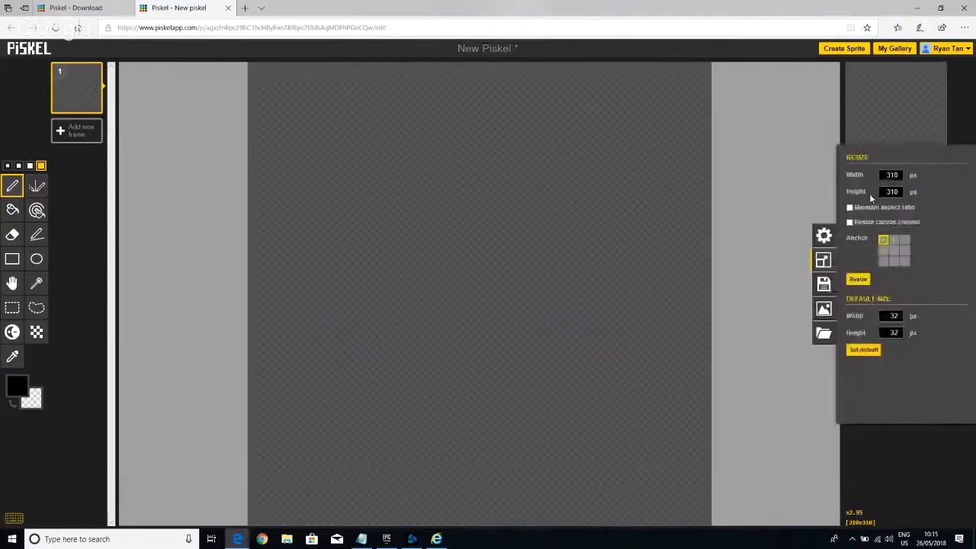
double_click(890, 175)
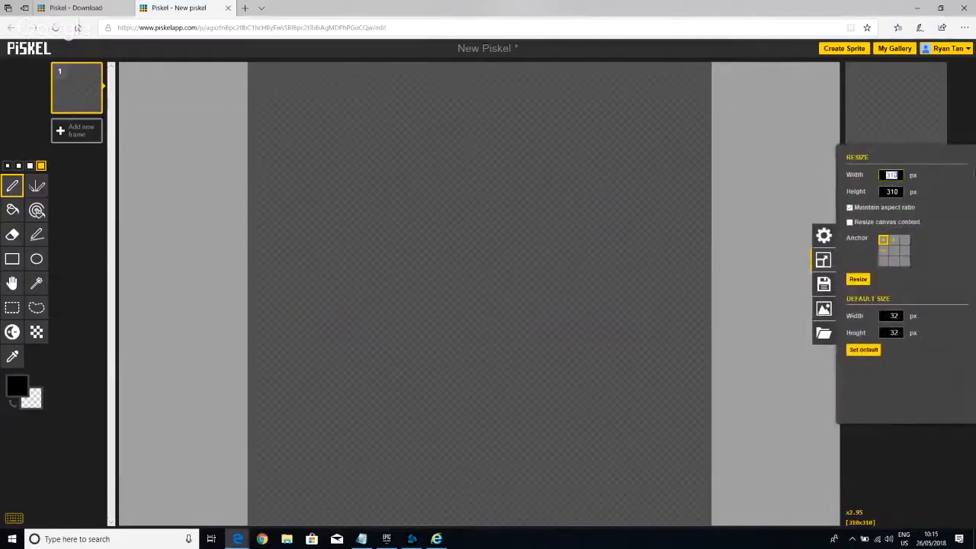
text(200)
key(Return)
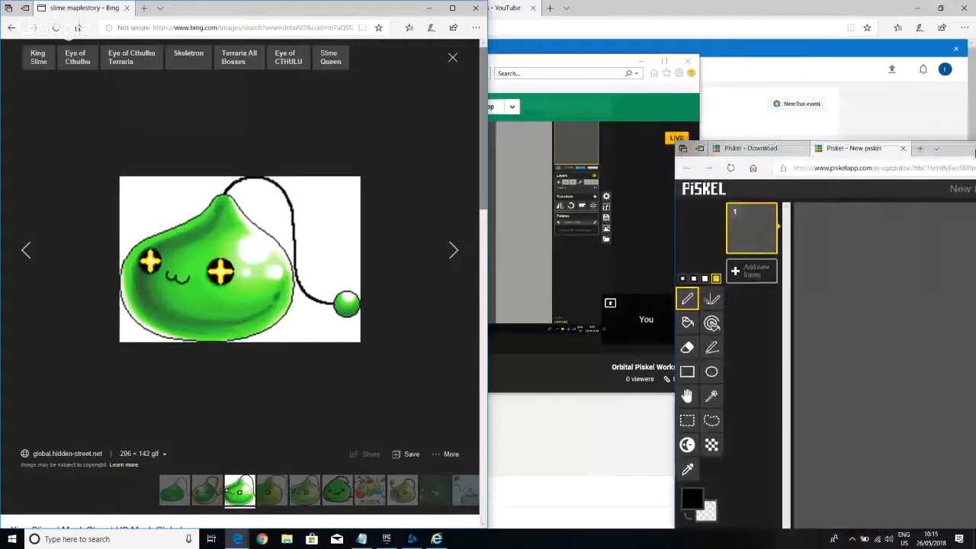
- Place the sprite editor beside the slime reference image, and maximize it again with the Circle tool active
drag(974, 152, 972, 150)
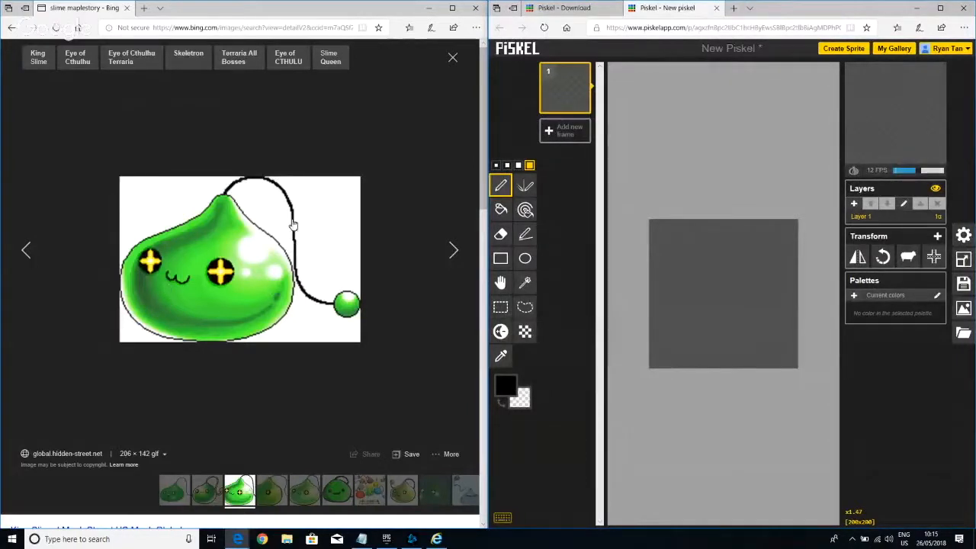
click(525, 257)
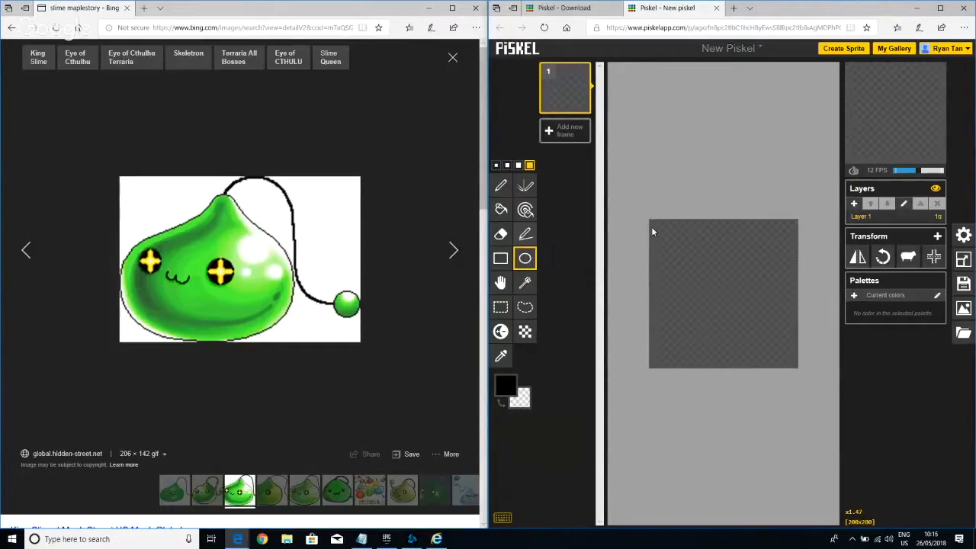
click(945, 9)
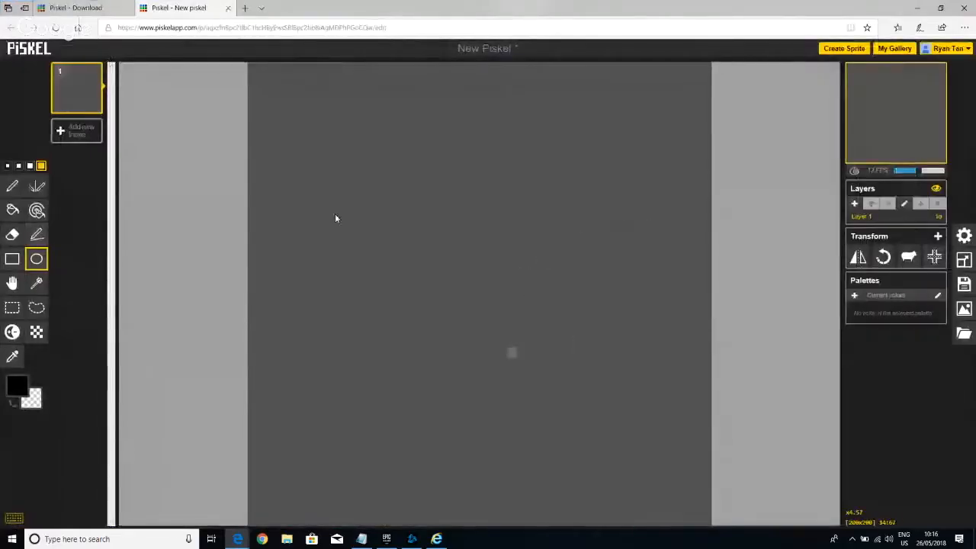
- Draw and undo a trial ellipse, and draw a black circle outline about 100 px across, right of the canvas centre
mouse_move(386, 213)
mouse_down()
mouse_move(674, 435)
mouse_move(481, 287)
mouse_up()
key(ctrl+z)
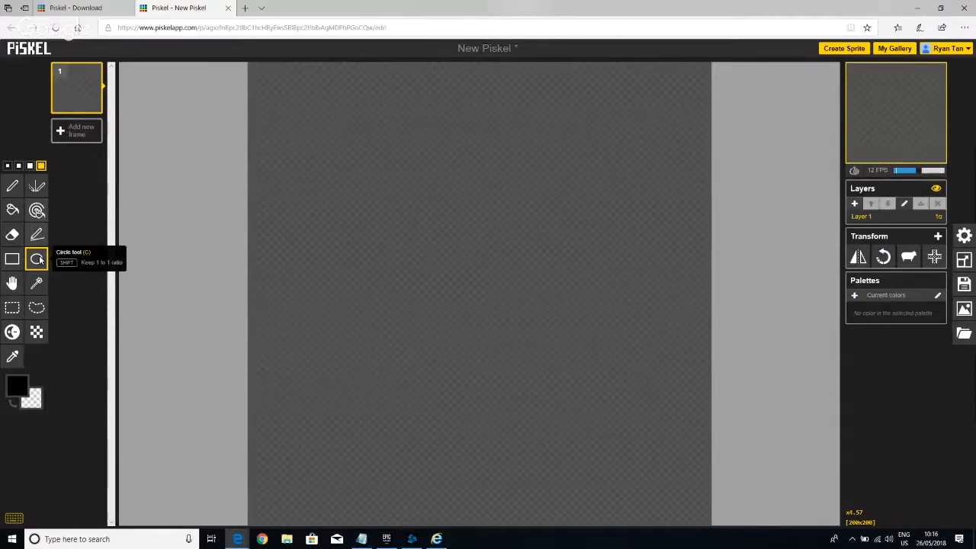
drag(417, 165, 655, 402)
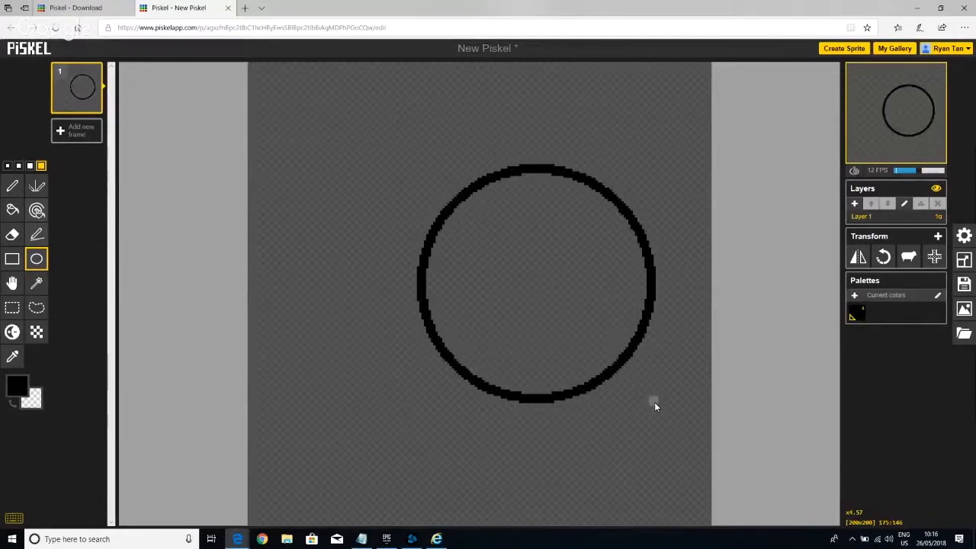
- Draw a square outline about 43 px wide at the canvas's upper left and a rectangle outline about 125 by 45 px overlapping the circle's lower part
click(12, 259)
drag(308, 98, 405, 197)
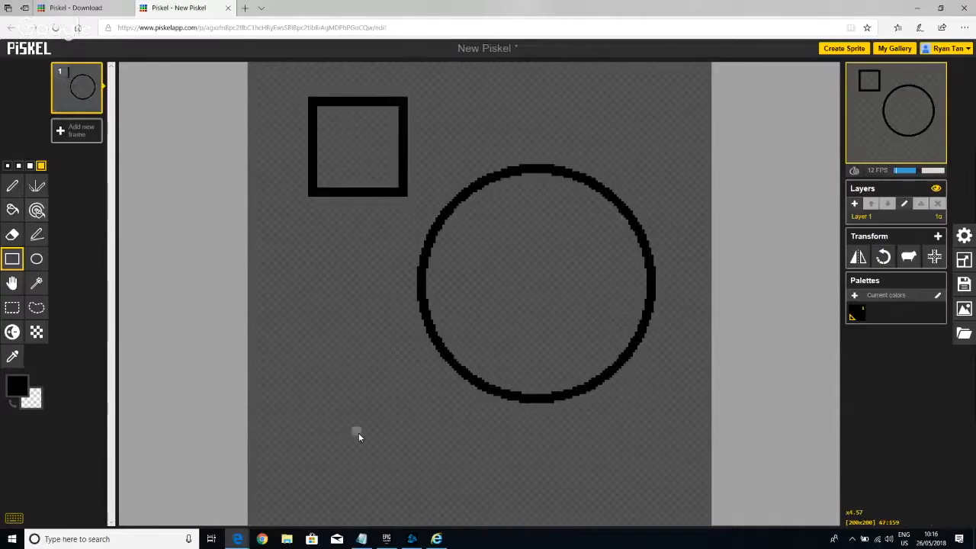
drag(304, 332, 590, 430)
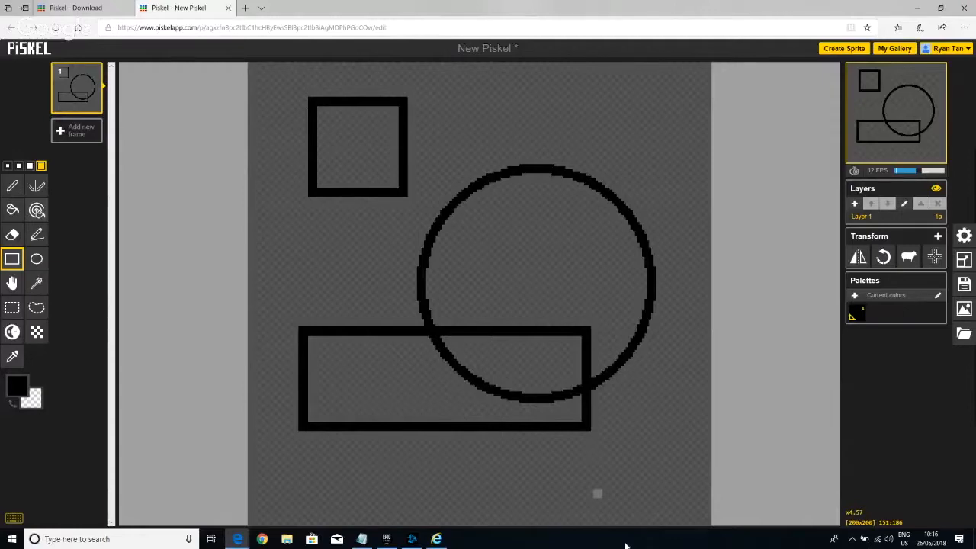
- Set the secondary colour to red and fill the inside of the square with it using the Paint bucket
click(14, 212)
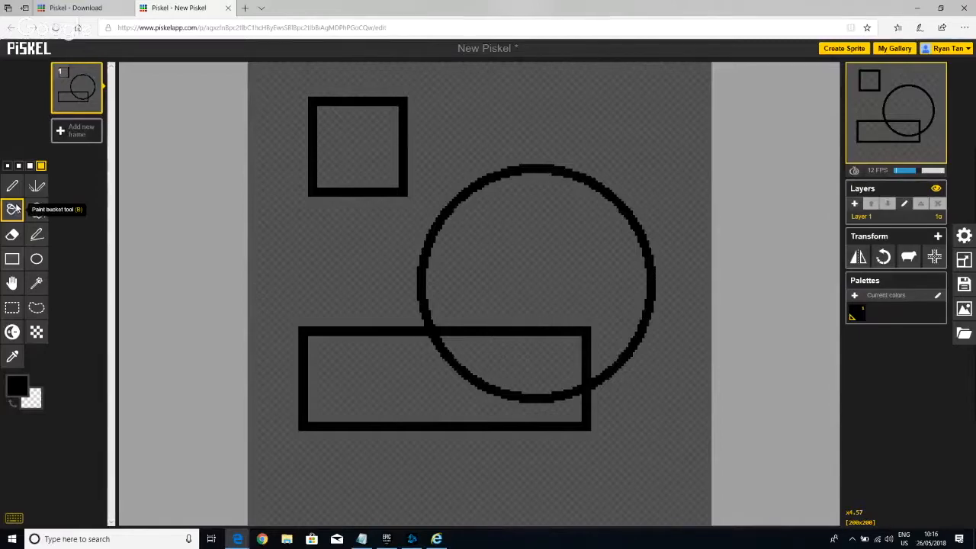
click(32, 397)
drag(84, 433, 156, 428)
right_click(366, 160)
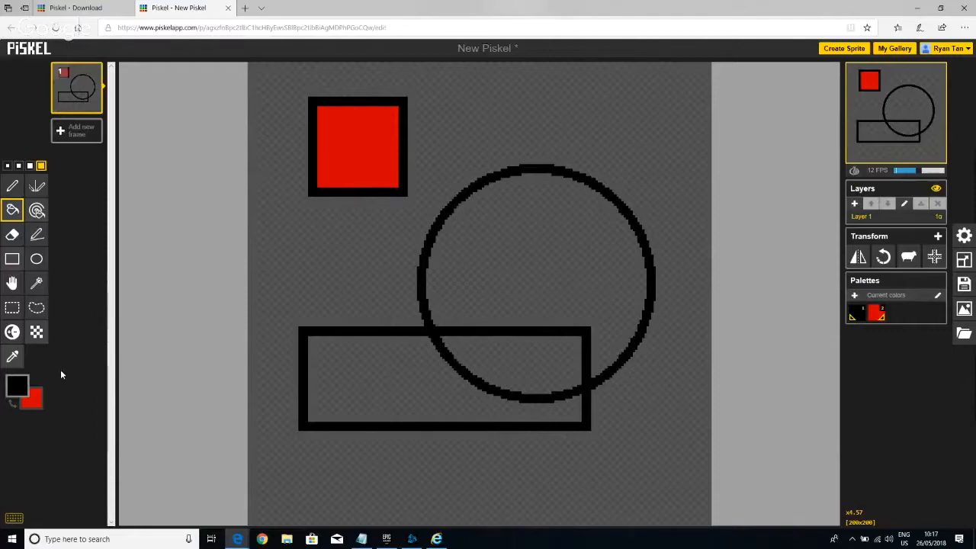
- Fill the circle above the rectangle with the black primary colour, and refill the connected black area with the red secondary colour
click(513, 253)
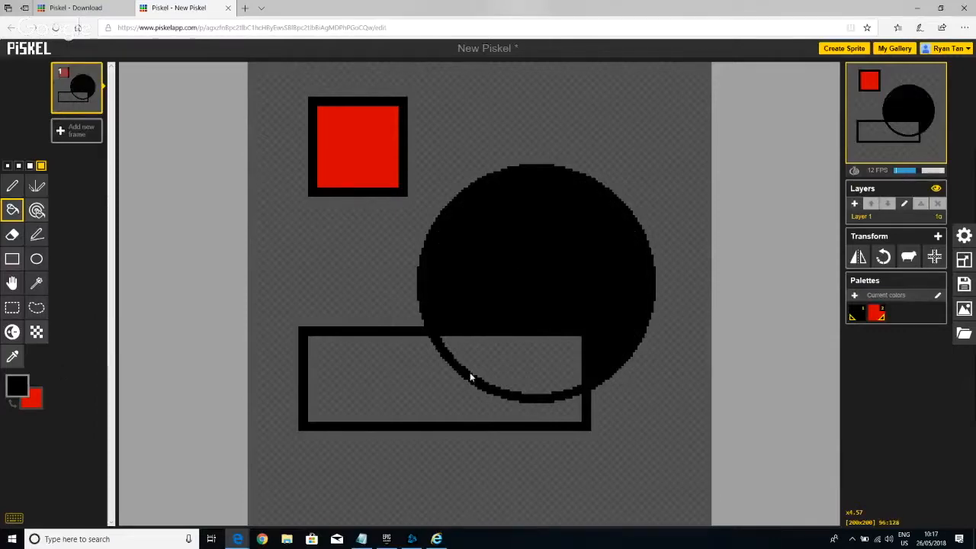
right_click(527, 265)
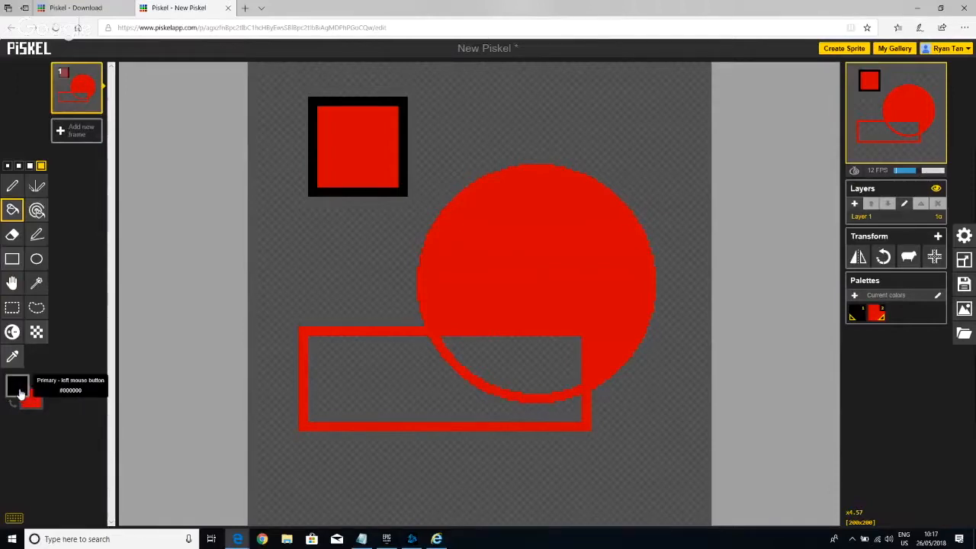
- Set the primary colour to white (#FFFFFF) and fill the rectangle's area outside the circle with it
click(21, 393)
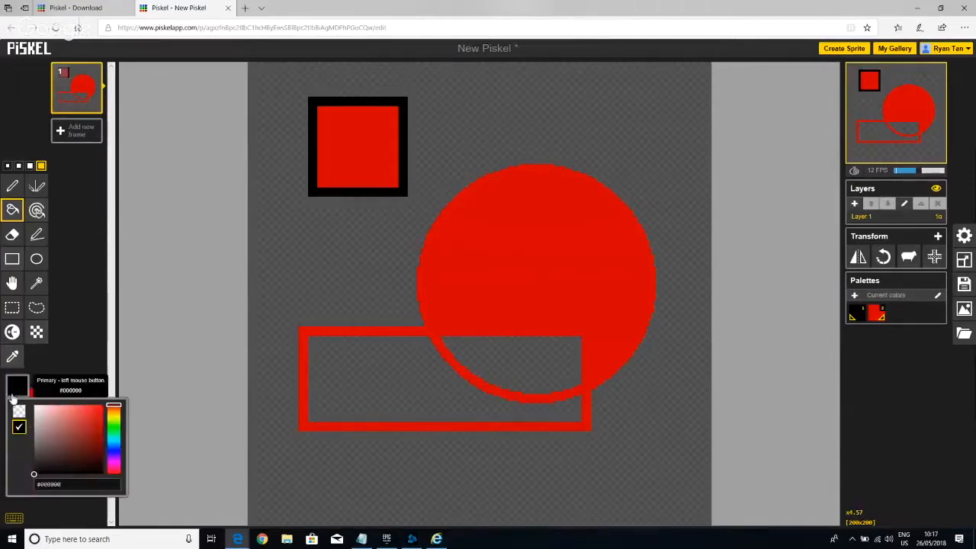
click(35, 408)
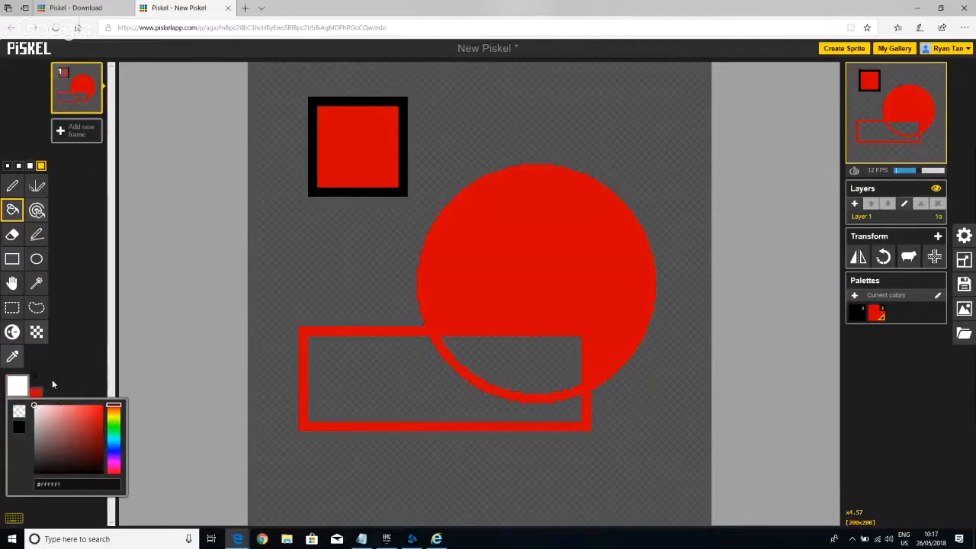
click(373, 377)
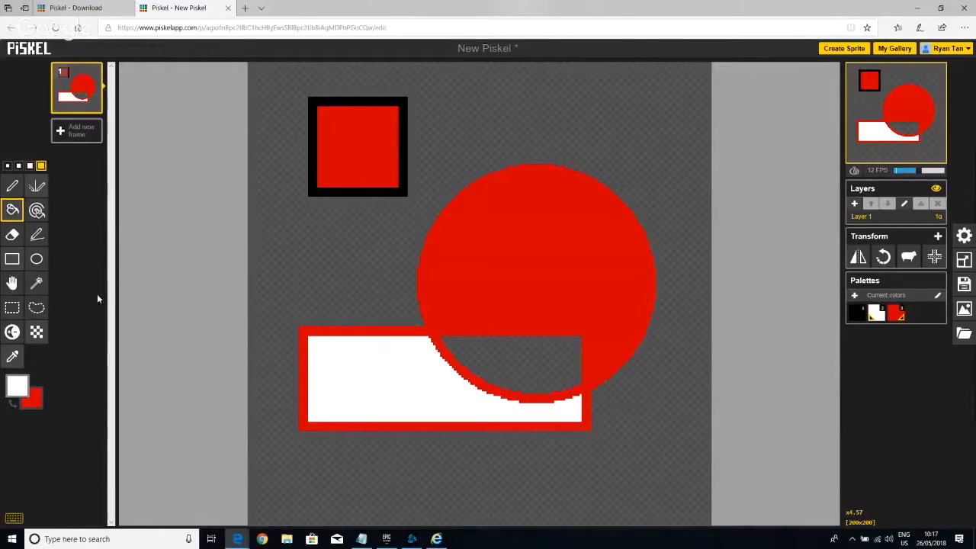
- Erase most of the red square and its black outline with freehand Eraser strokes
click(15, 237)
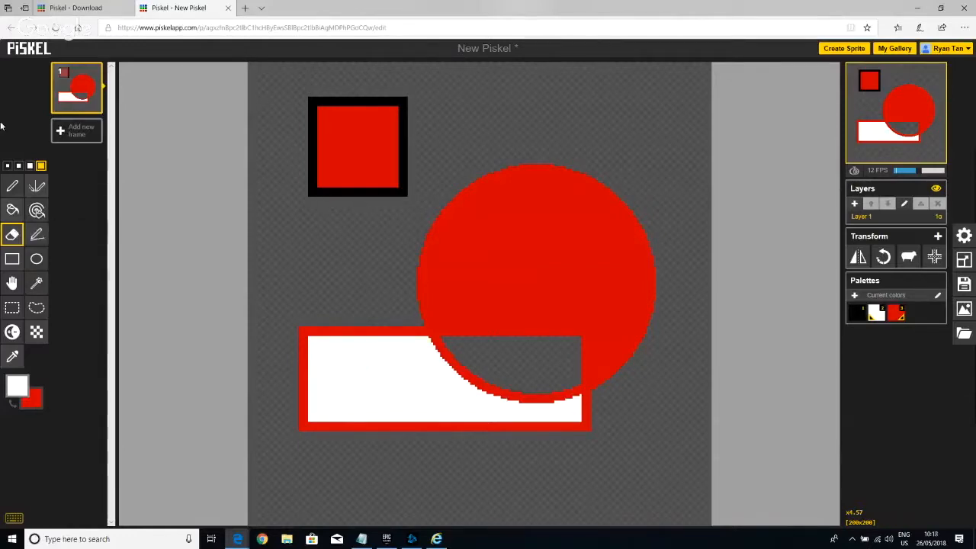
mouse_move(299, 94)
mouse_down()
mouse_move(409, 210)
mouse_move(348, 142)
mouse_move(357, 121)
mouse_move(405, 161)
mouse_up()
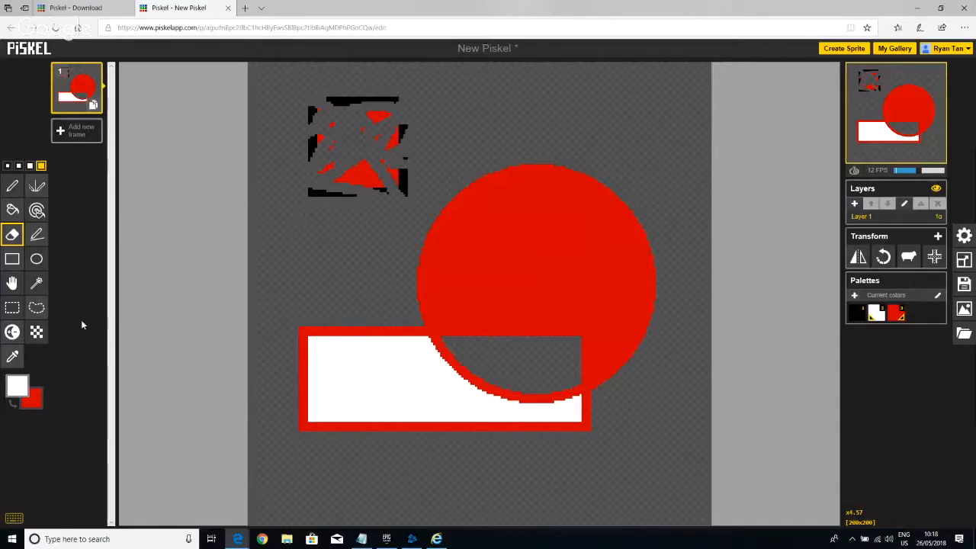
- Select nearly the whole canvas with Rectangle selection, delete its contents and paste them back in the same place
click(17, 310)
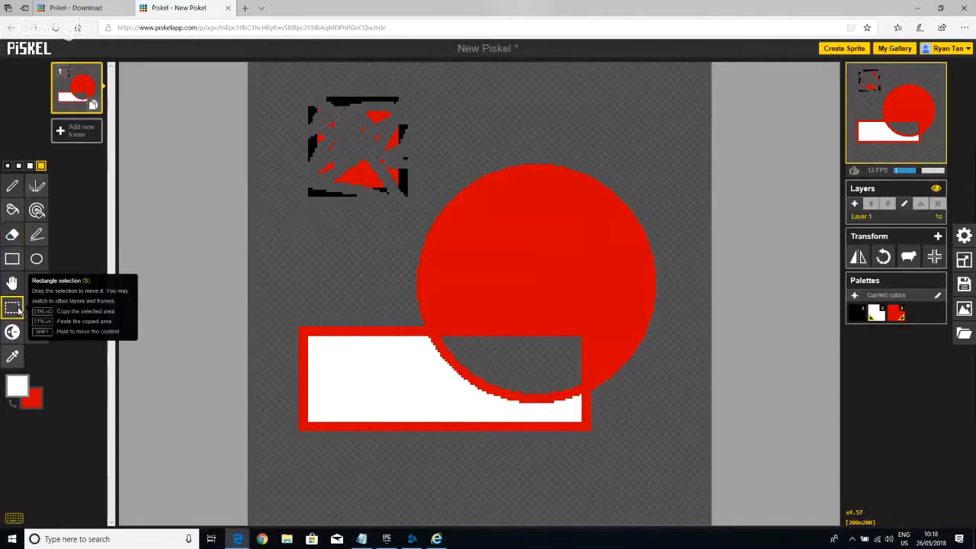
drag(262, 75, 675, 475)
key(Delete)
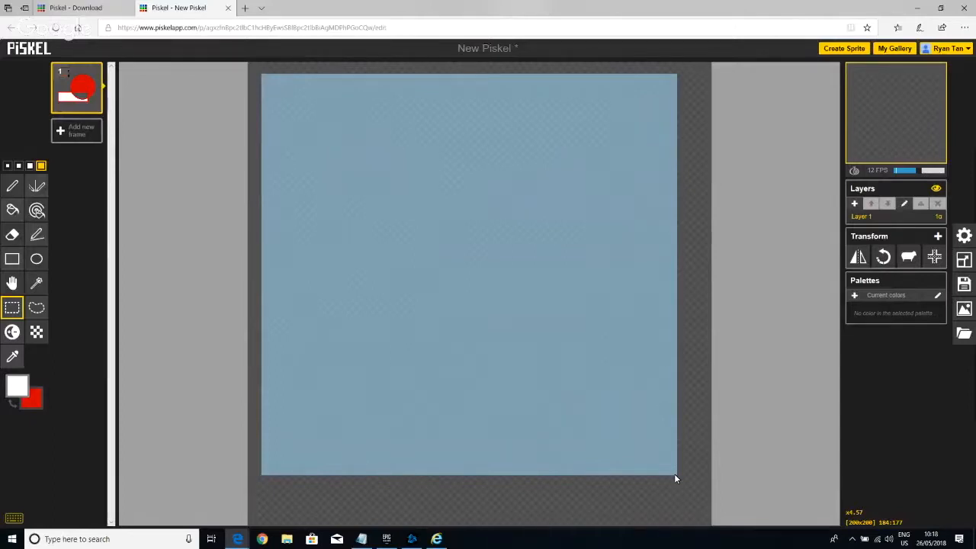
key(ctrl+v)
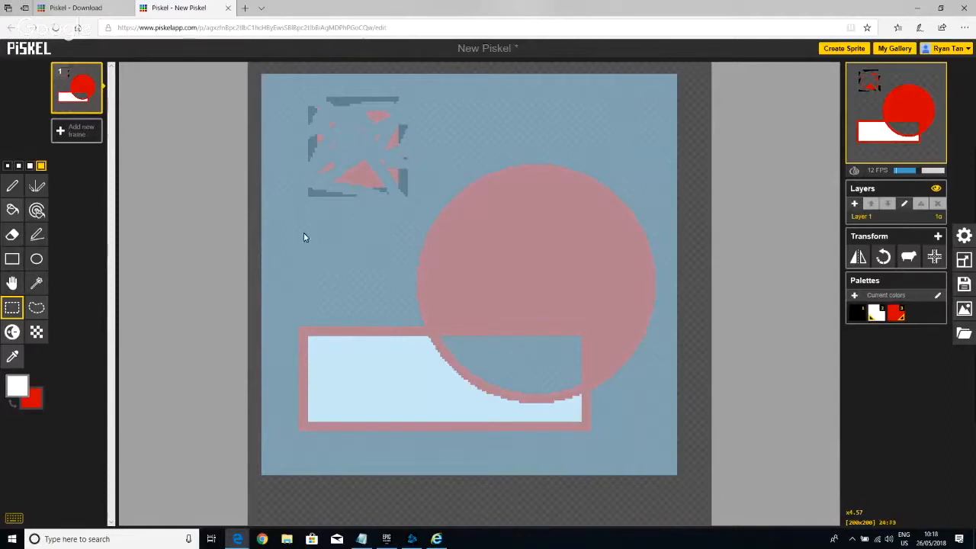
- Shift the drawing around the canvas with the Move tool, undo the shift that pushes it off completely, and bring it back near the centre
click(12, 283)
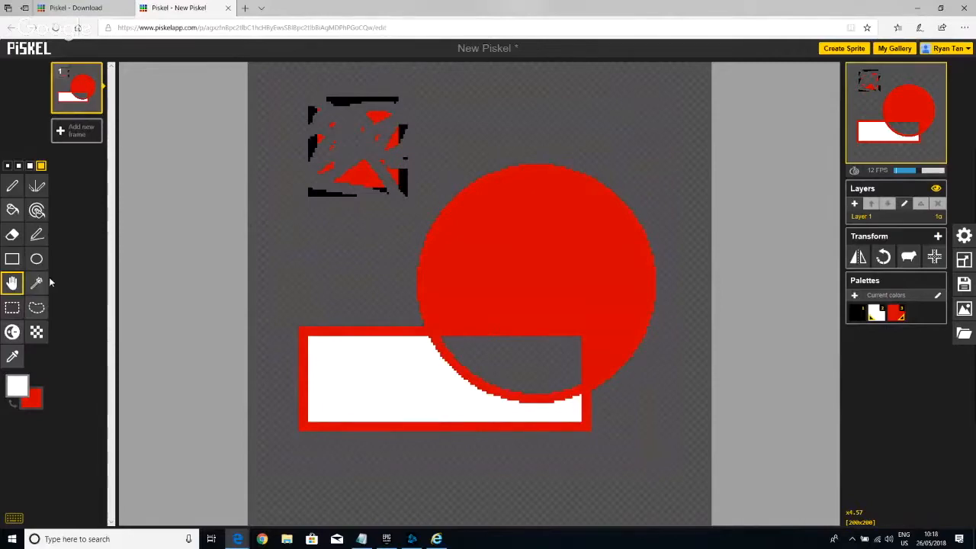
mouse_move(373, 209)
mouse_down()
mouse_move(481, 219)
mouse_move(413, 220)
mouse_move(374, 196)
mouse_move(497, 212)
mouse_move(458, 229)
mouse_move(377, 223)
mouse_move(613, 248)
mouse_up()
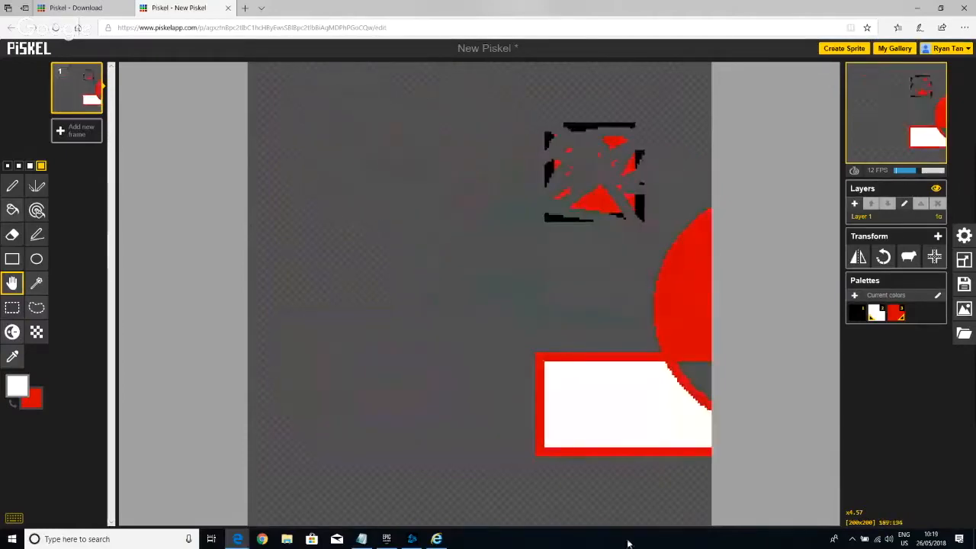
drag(598, 311, 435, 284)
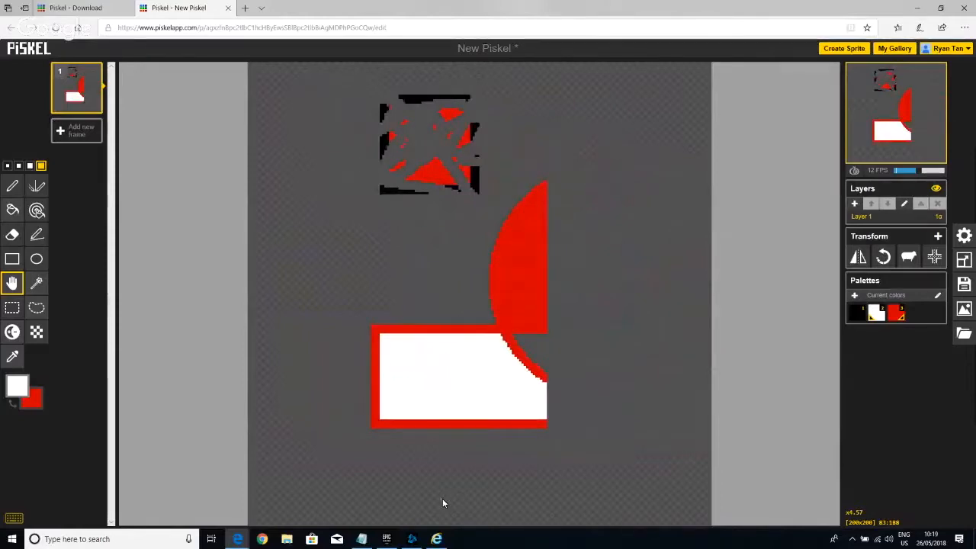
drag(381, 262, 808, 283)
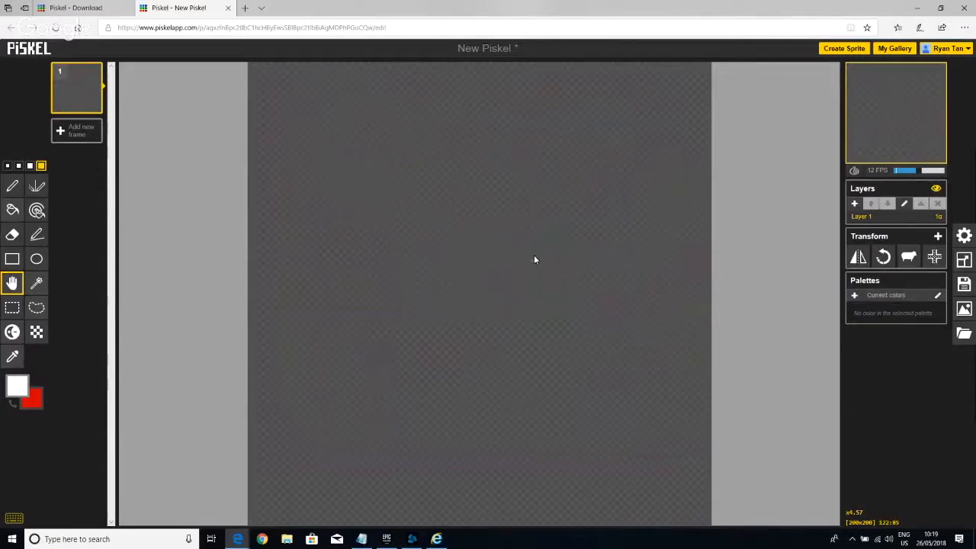
key(ctrl+z)
mouse_move(573, 283)
mouse_down()
mouse_move(624, 270)
mouse_move(497, 280)
mouse_move(706, 300)
mouse_up()
drag(643, 298, 395, 259)
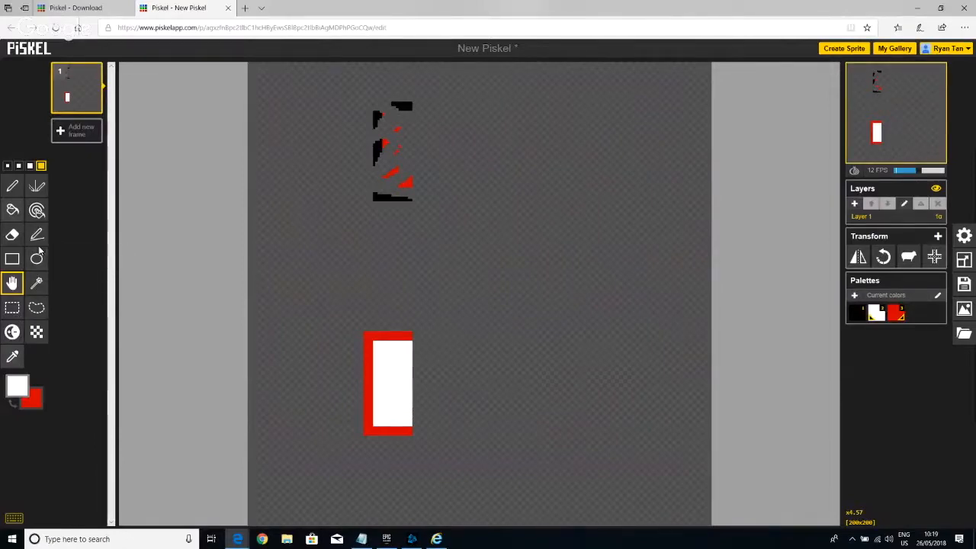
- Try mirrored strokes with the Vertical Mirror pen, undo them, and draw a white four-way symmetrical figure around the canvas centre
click(39, 189)
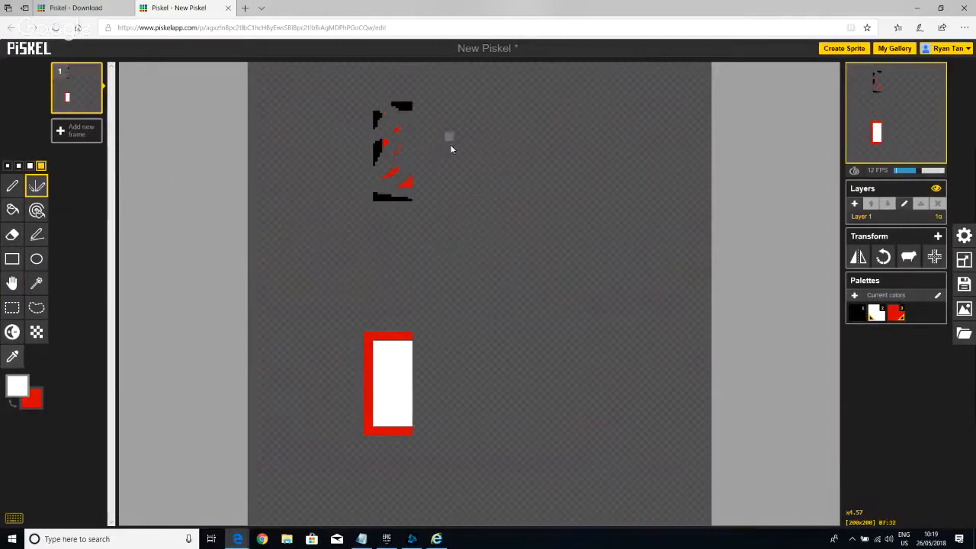
mouse_move(369, 229)
mouse_down()
mouse_move(411, 287)
mouse_move(437, 275)
mouse_move(412, 248)
mouse_move(376, 281)
mouse_move(367, 231)
mouse_move(313, 280)
mouse_up()
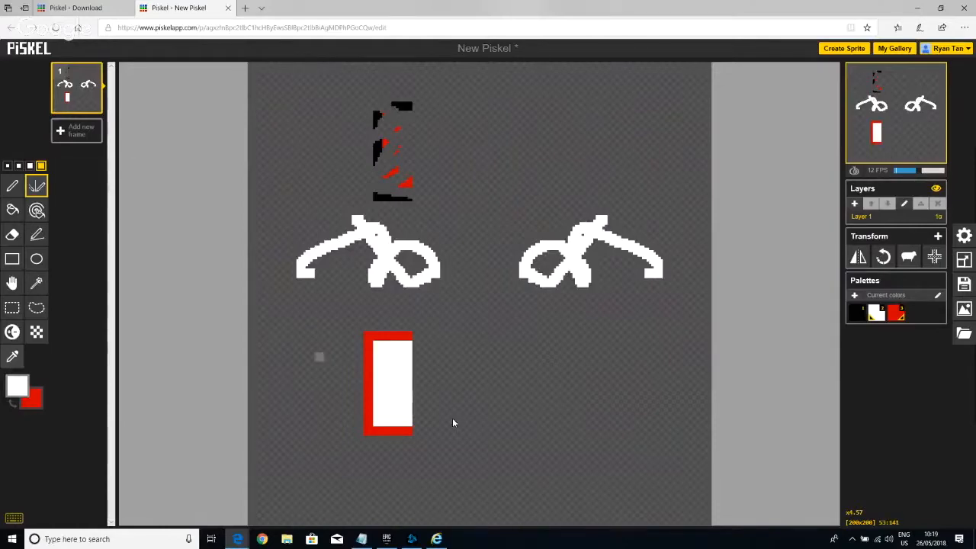
mouse_move(454, 347)
mouse_down()
mouse_move(493, 406)
mouse_move(473, 359)
mouse_up()
mouse_move(484, 426)
mouse_down()
mouse_move(524, 341)
mouse_move(534, 457)
mouse_move(458, 428)
mouse_up()
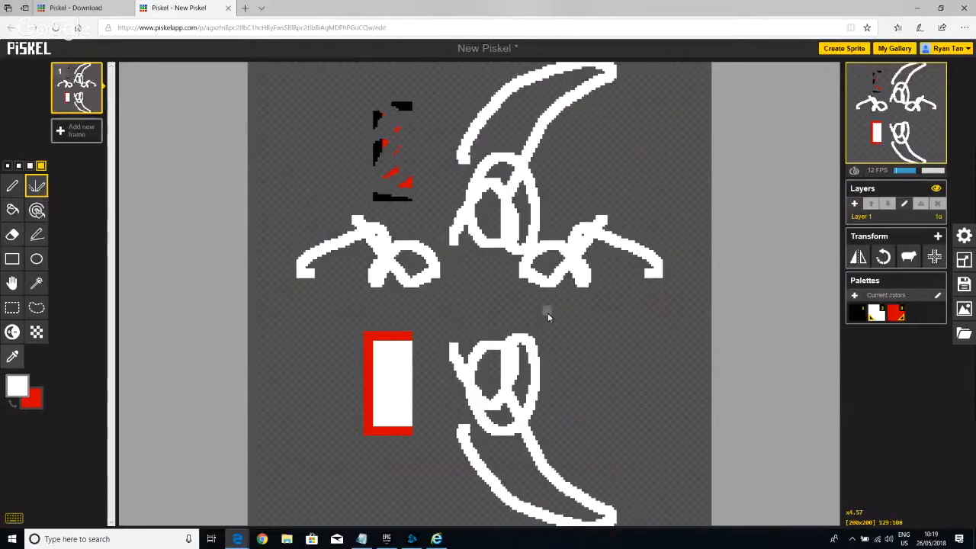
key(ctrl+z)
key(ctrl+z)
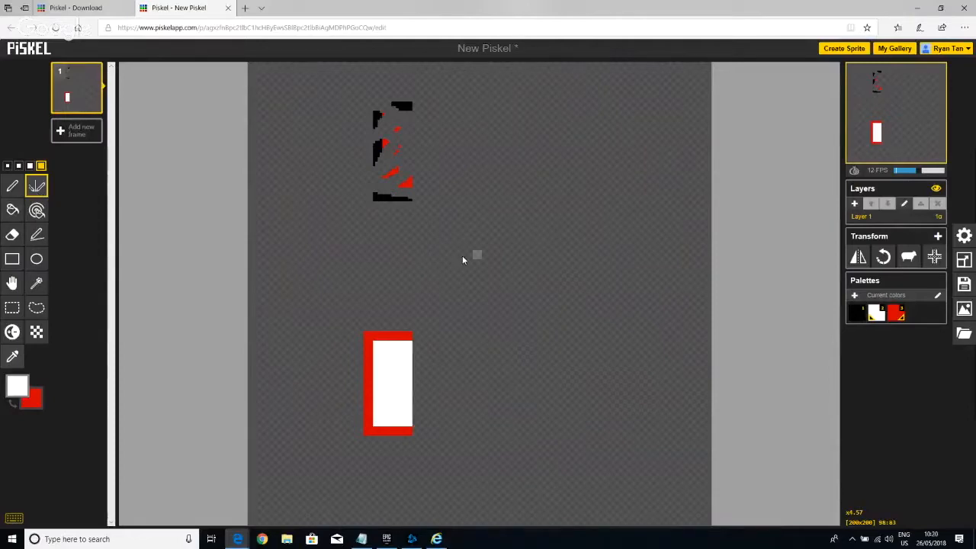
mouse_move(429, 241)
mouse_down()
mouse_move(467, 294)
mouse_move(532, 277)
mouse_move(494, 244)
mouse_move(456, 339)
mouse_move(461, 412)
mouse_up()
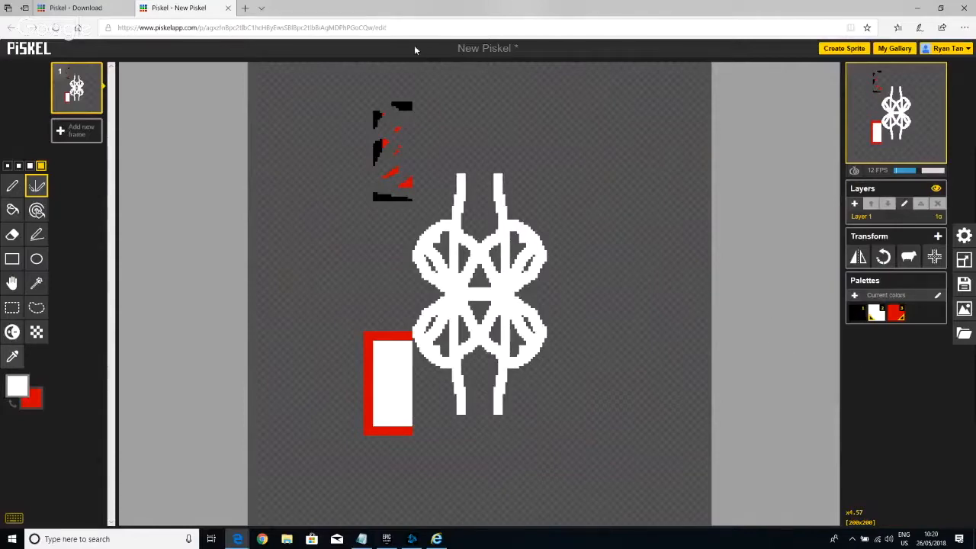
- Set the primary colour to black and recolour all white pixels with it using the tool that paints all pixels of the same colour
click(34, 214)
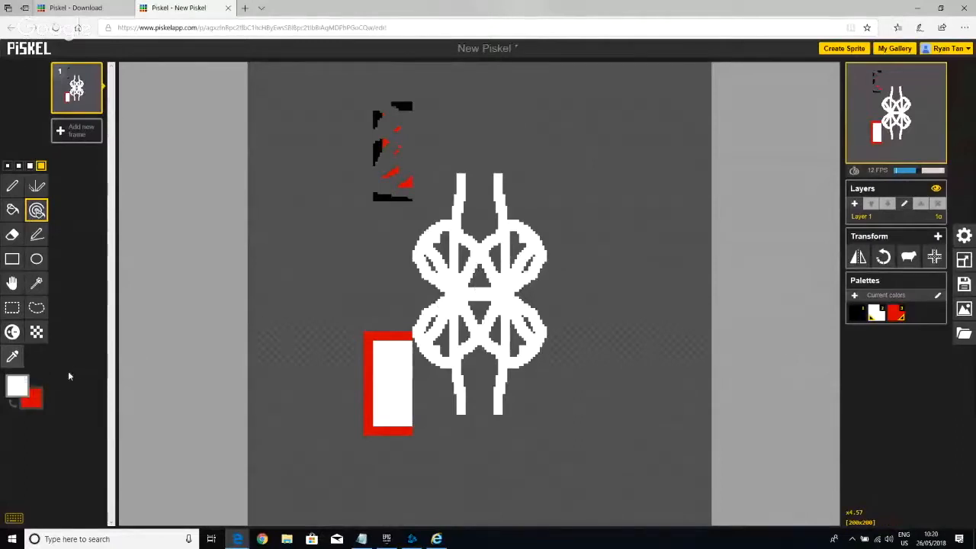
click(857, 313)
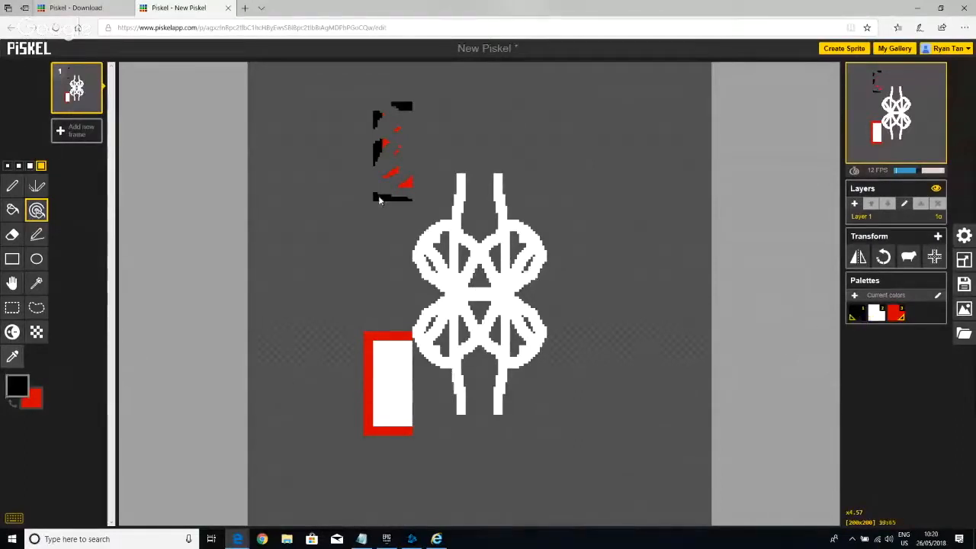
click(456, 233)
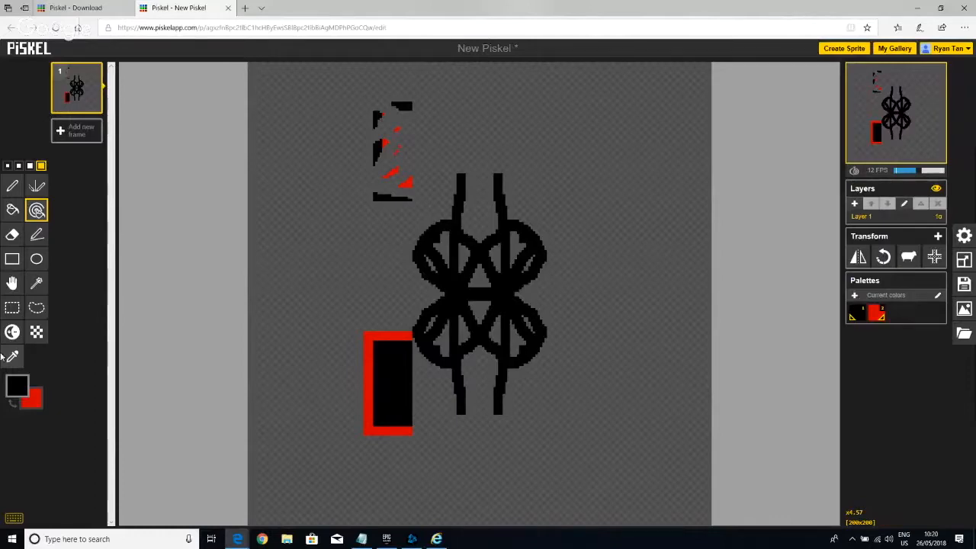
- Try a Lasso selection around the whole drawing, and delete the upper half of the symmetrical figure with a second freehand selection
click(11, 307)
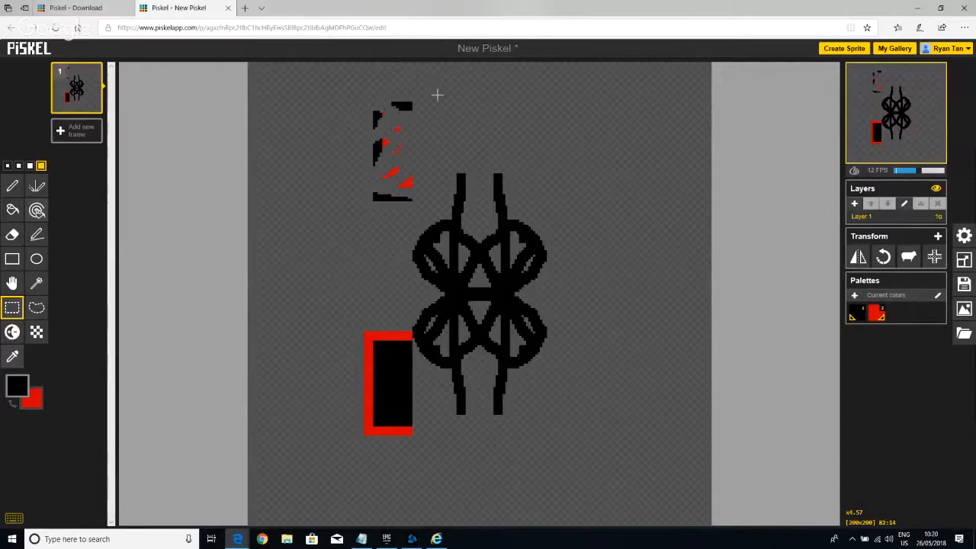
click(38, 308)
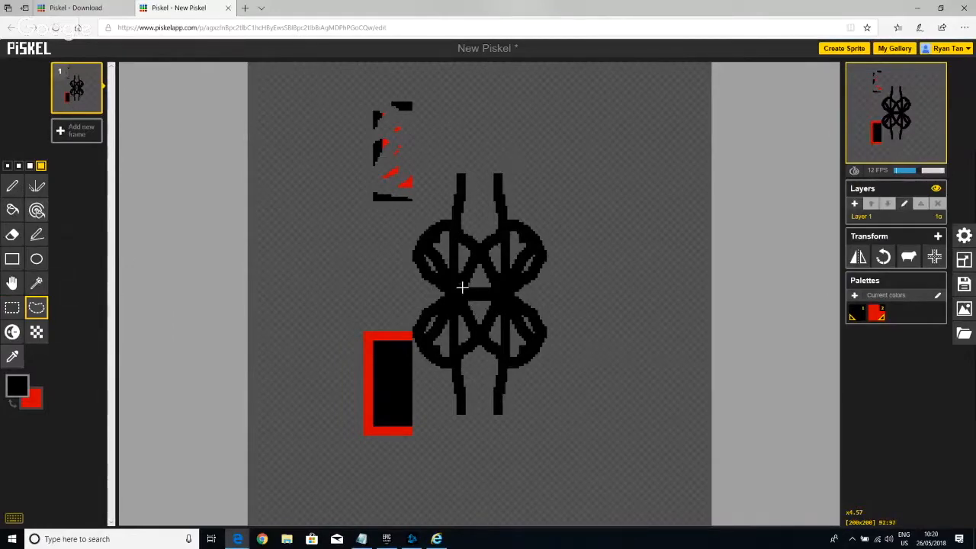
mouse_move(462, 286)
mouse_down()
mouse_move(488, 149)
mouse_move(364, 80)
mouse_move(276, 294)
mouse_move(339, 422)
mouse_move(506, 450)
mouse_move(630, 252)
mouse_move(438, 130)
mouse_move(443, 153)
mouse_up()
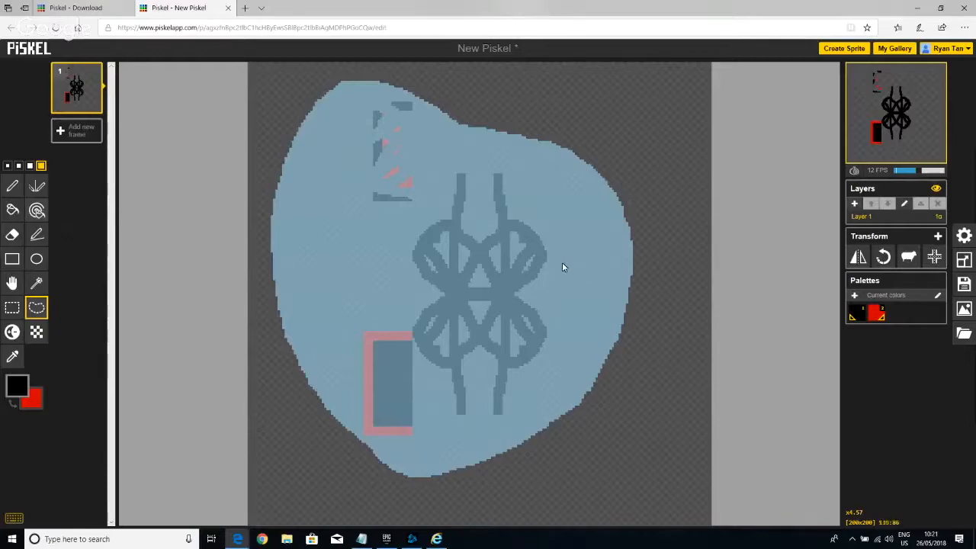
click(610, 128)
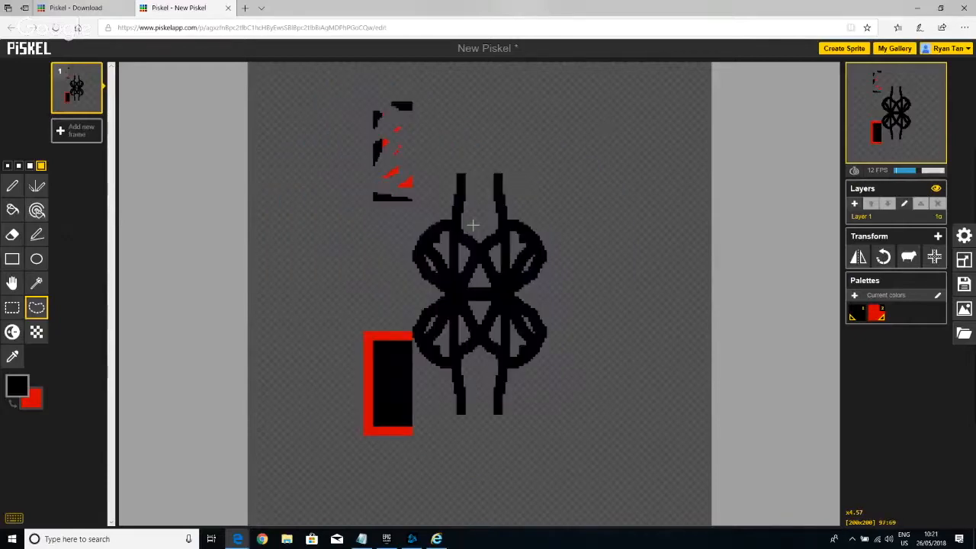
mouse_move(478, 206)
mouse_down()
mouse_move(462, 150)
mouse_move(441, 144)
mouse_move(396, 147)
mouse_move(372, 195)
mouse_move(392, 258)
mouse_move(505, 292)
mouse_move(579, 235)
mouse_move(585, 143)
mouse_move(522, 114)
mouse_move(415, 121)
mouse_up()
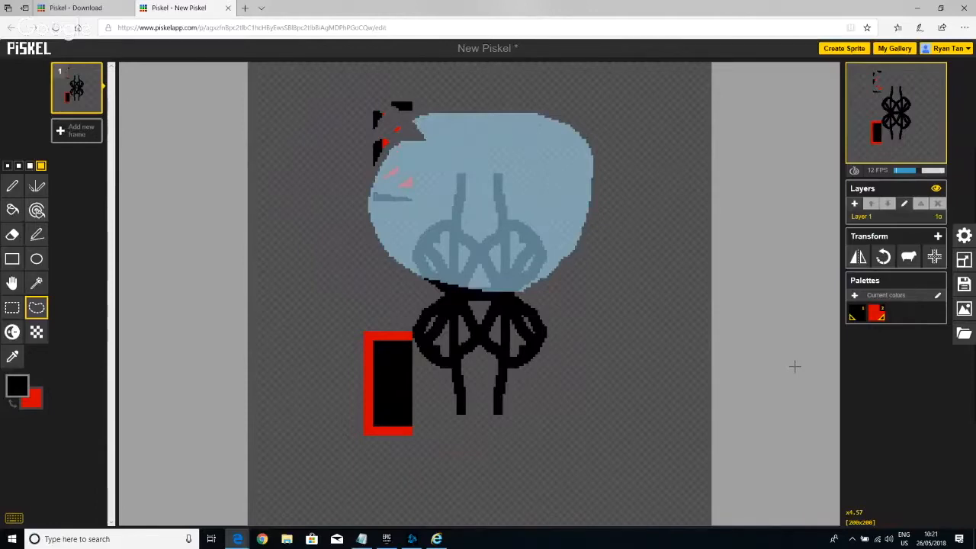
key(Delete)
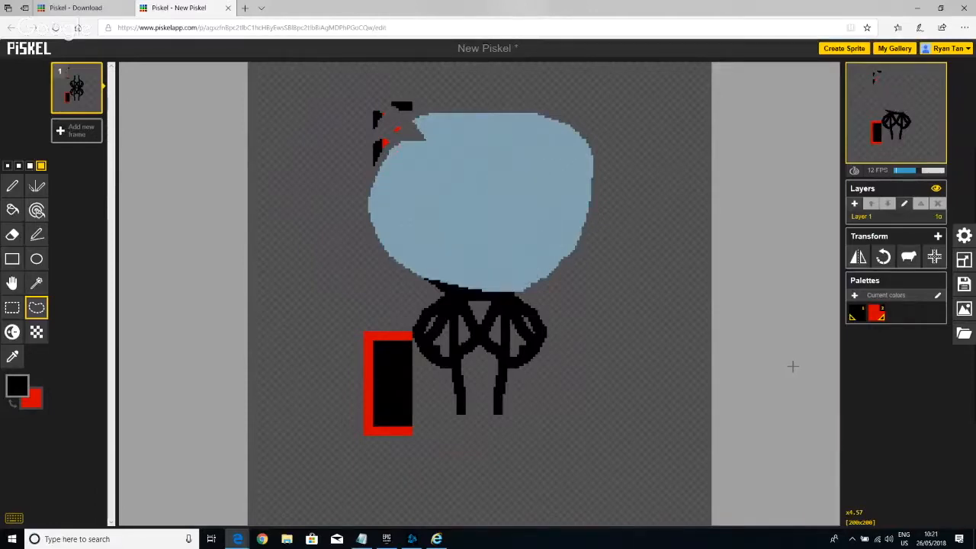
- Move the whole drawing slightly down on the canvas with the Move tool
click(13, 307)
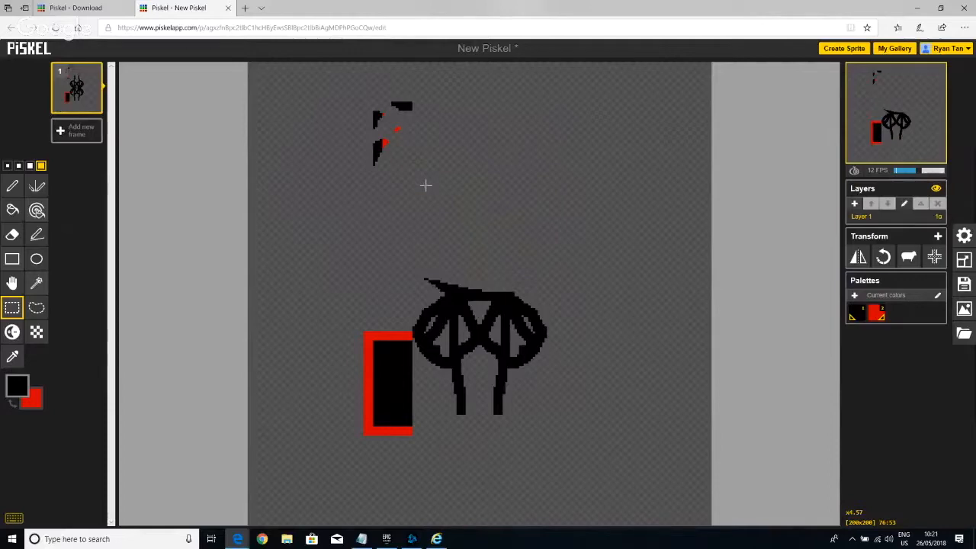
click(12, 283)
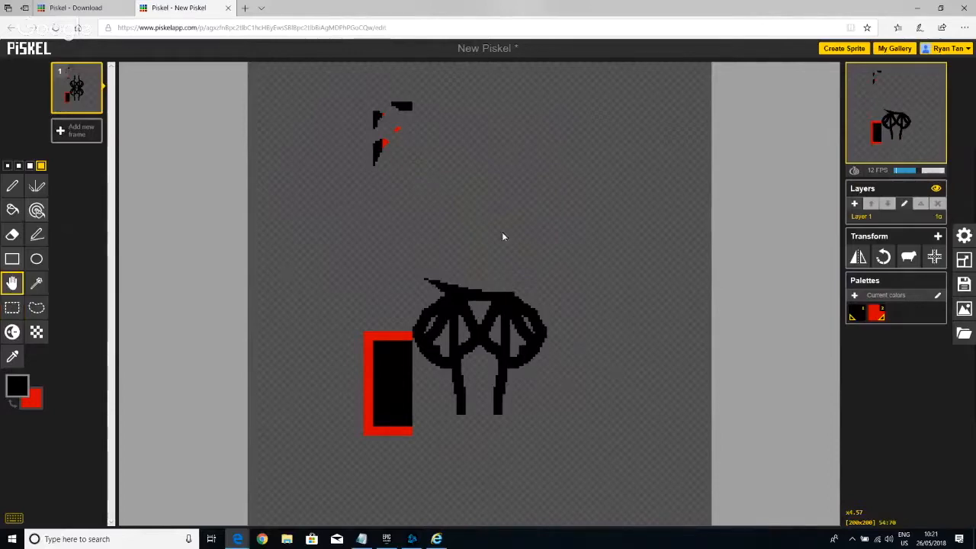
drag(503, 234, 534, 256)
mouse_move(373, 236)
mouse_down()
mouse_move(376, 267)
mouse_move(359, 277)
mouse_move(347, 258)
mouse_up()
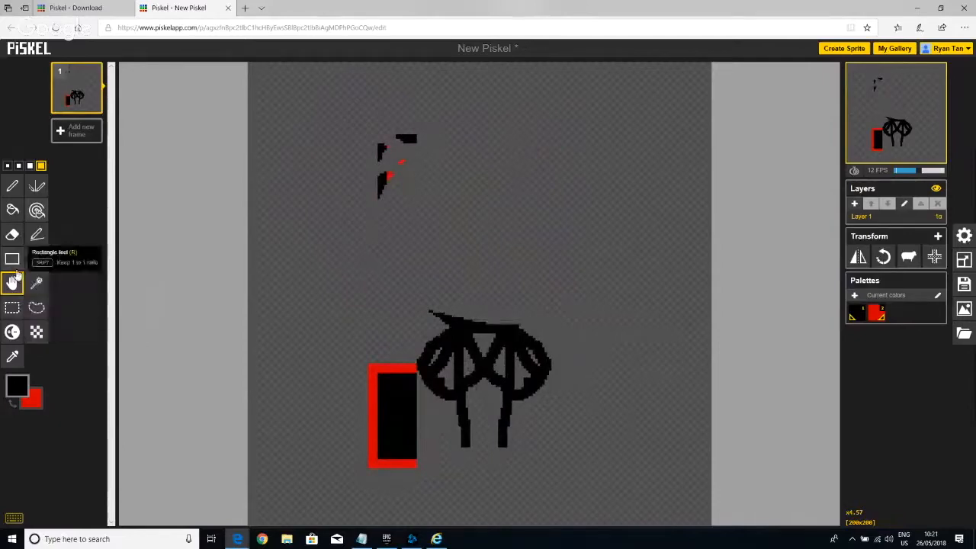
- Select the leftover black and red fragments with Rectangle selection, and cut and paste them further right in the upper half of the canvas
click(12, 307)
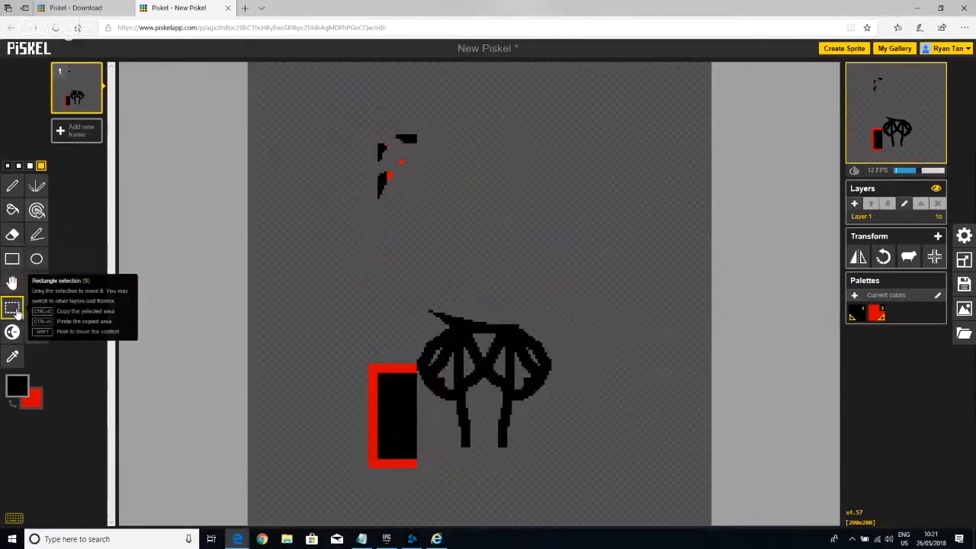
mouse_move(303, 103)
mouse_down()
mouse_move(473, 265)
mouse_move(498, 214)
mouse_up()
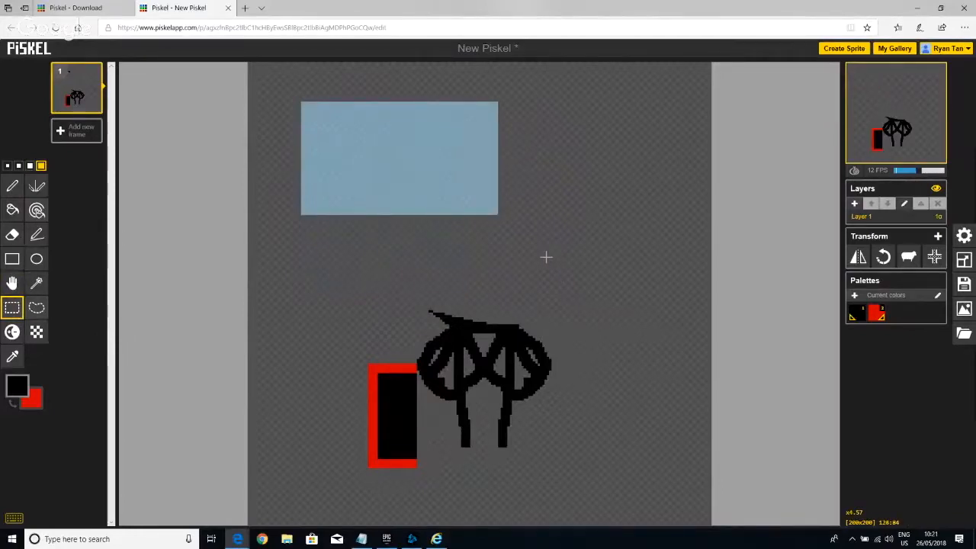
mouse_move(421, 151)
mouse_down()
mouse_move(510, 192)
mouse_move(598, 200)
mouse_move(454, 238)
mouse_move(461, 387)
mouse_up()
key(ctrl+v)
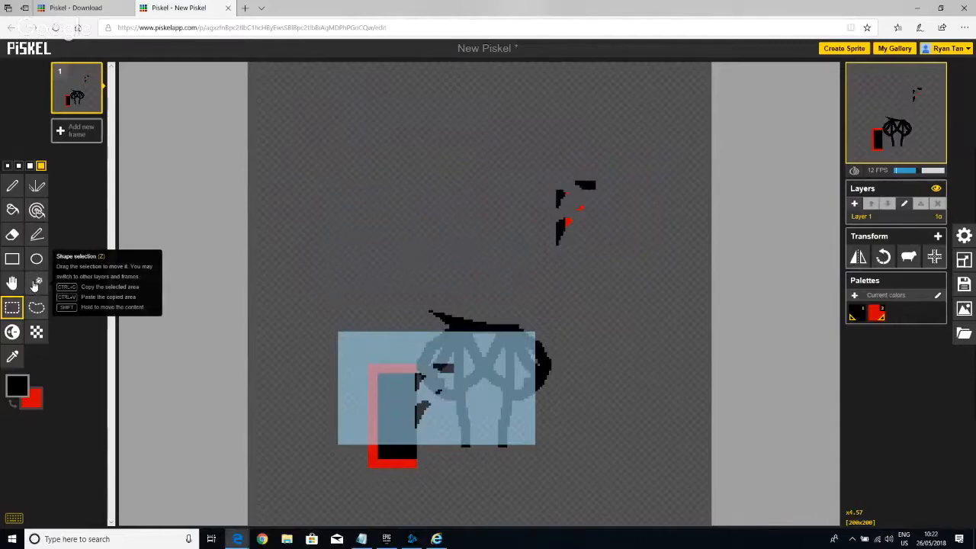
- Select the empty background with Shape selection, replace that selection with the connected black figure, and check its tip for unselected pixels
click(35, 283)
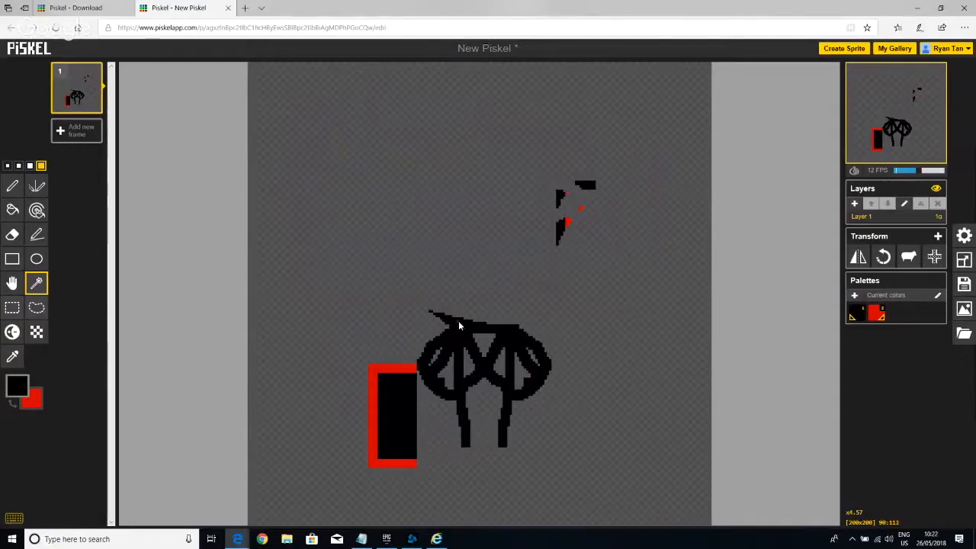
click(468, 231)
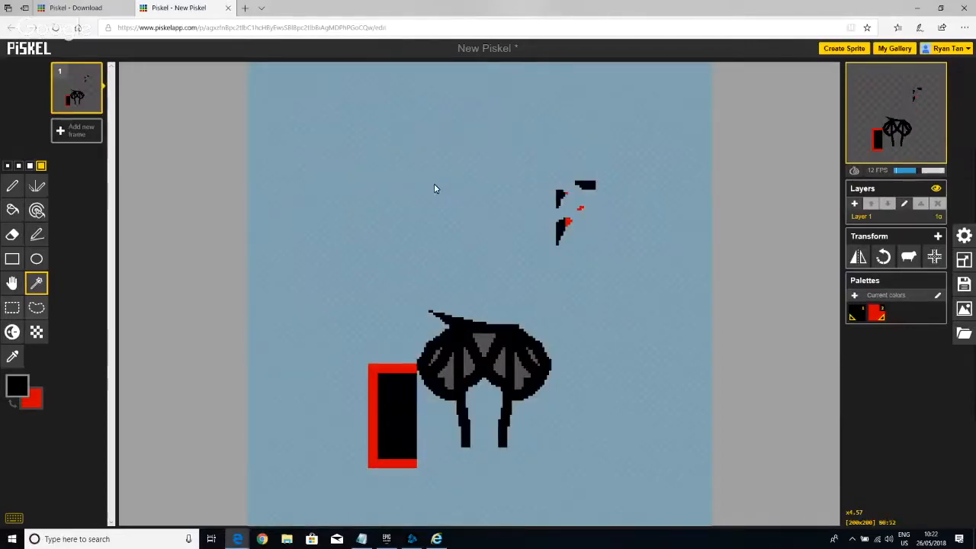
click(463, 332)
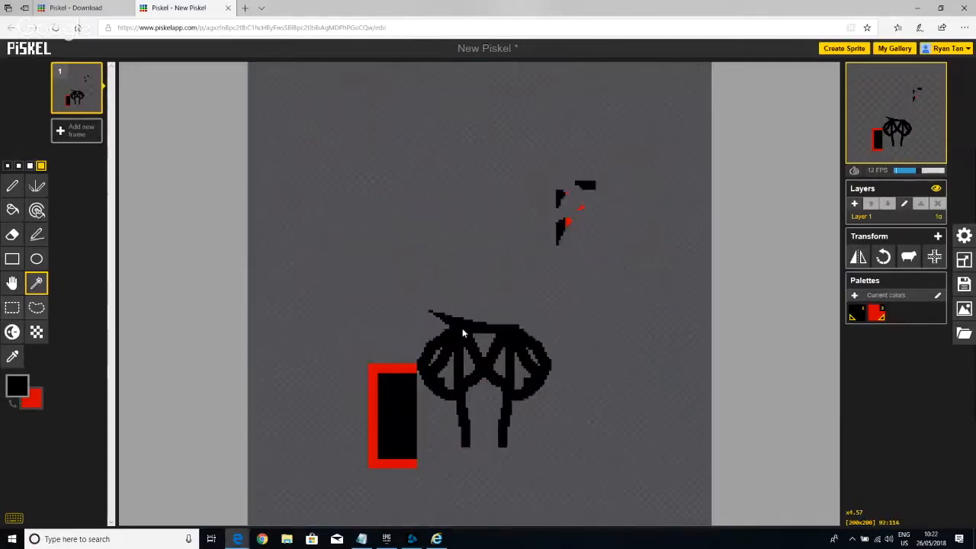
click(461, 338)
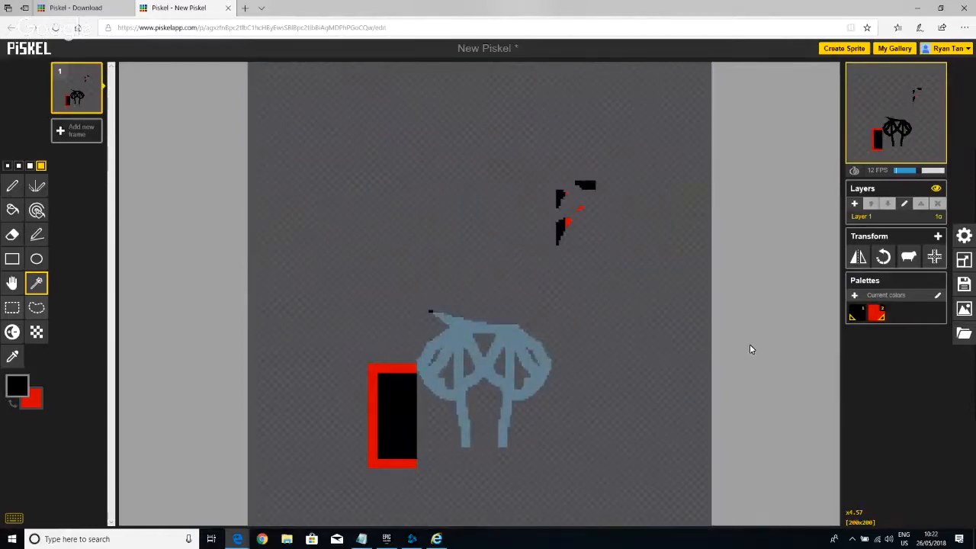
scroll(431, 318, up, 4)
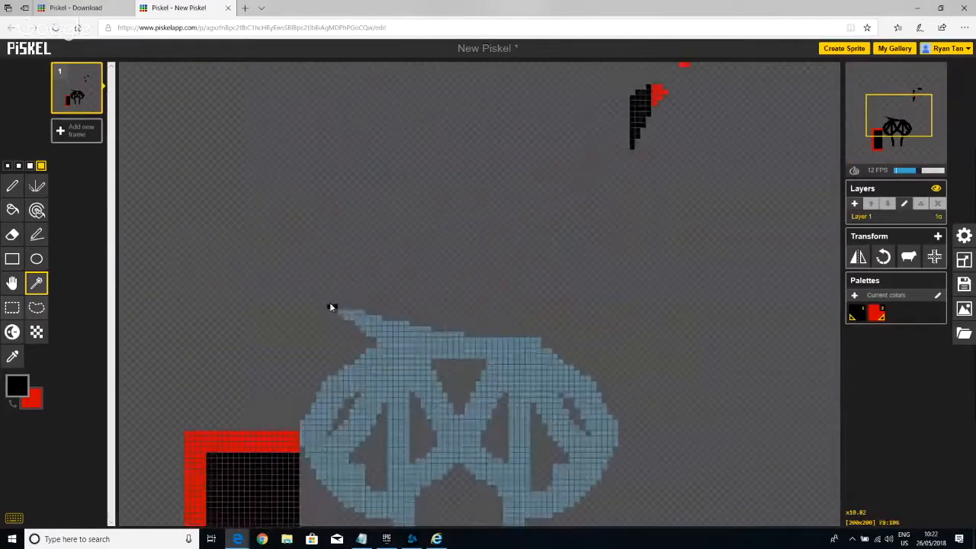
scroll(331, 309, up, 1)
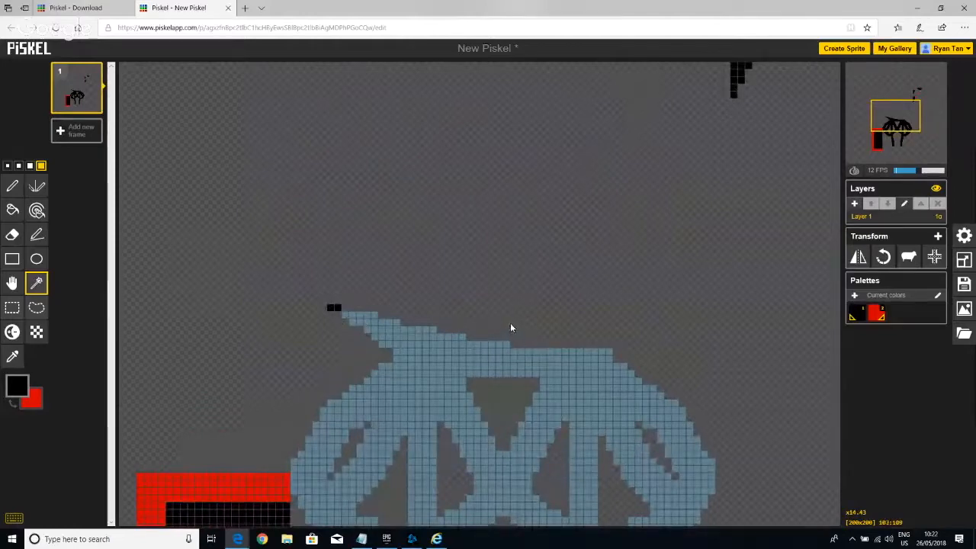
scroll(512, 316, down, 3)
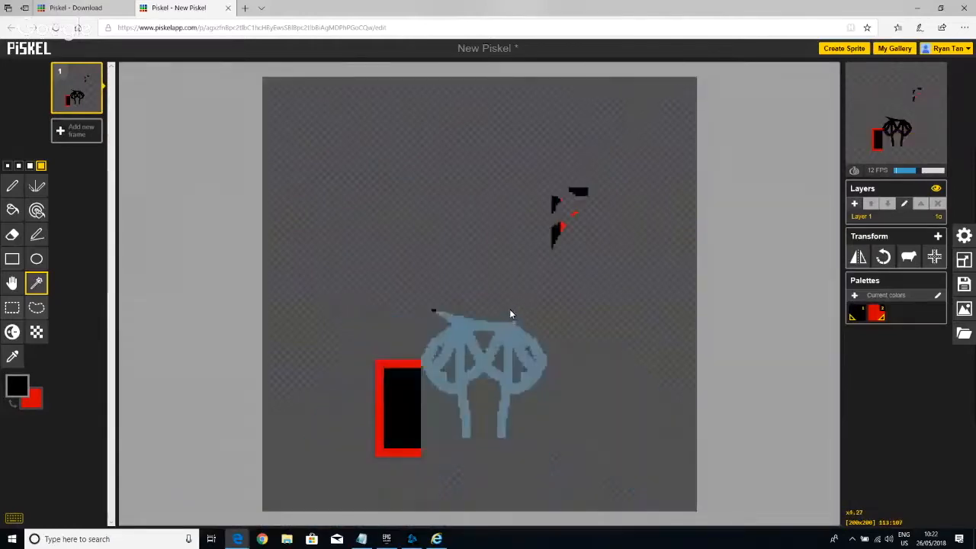
- Try Rectangle selection on an empty area left of centre and around the black and red fragments
click(11, 307)
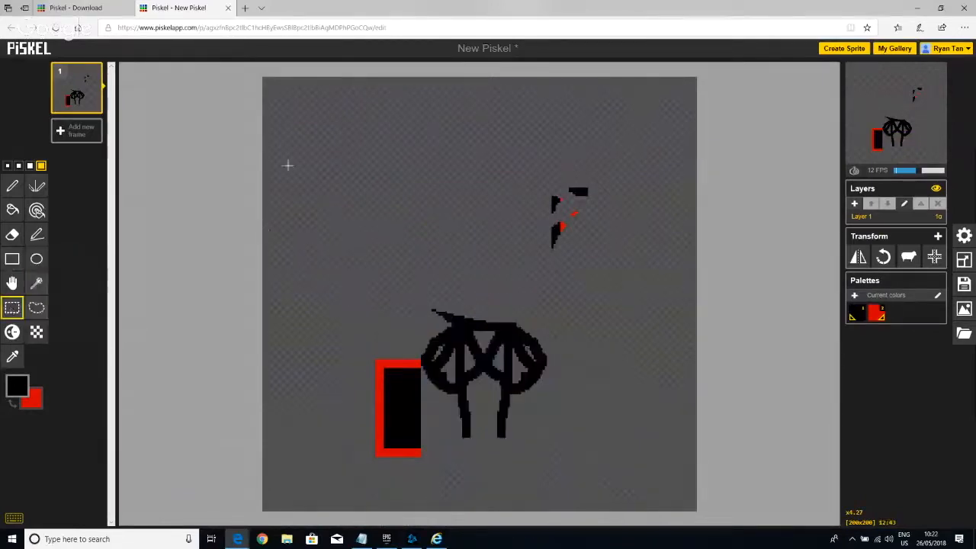
drag(288, 159, 422, 255)
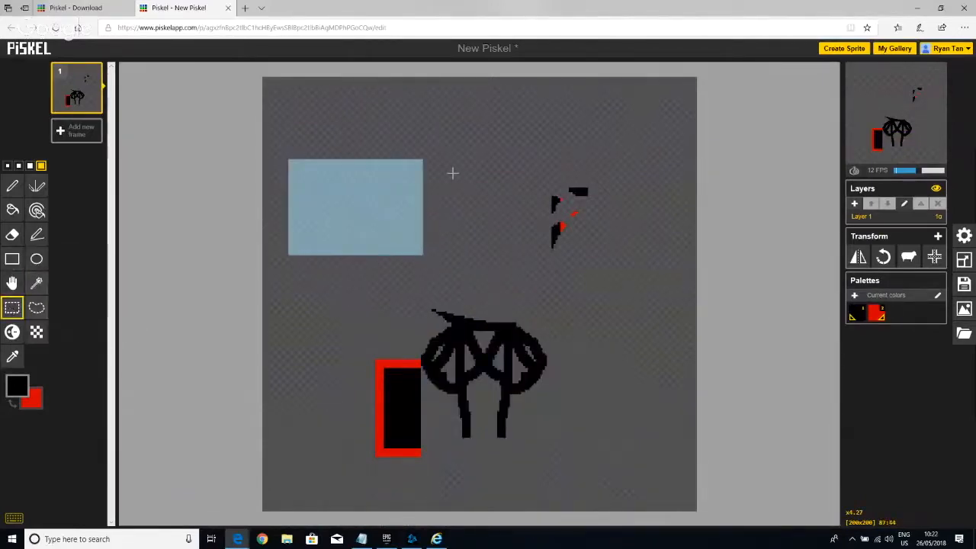
mouse_move(463, 154)
mouse_down()
mouse_move(525, 220)
mouse_move(630, 289)
mouse_up()
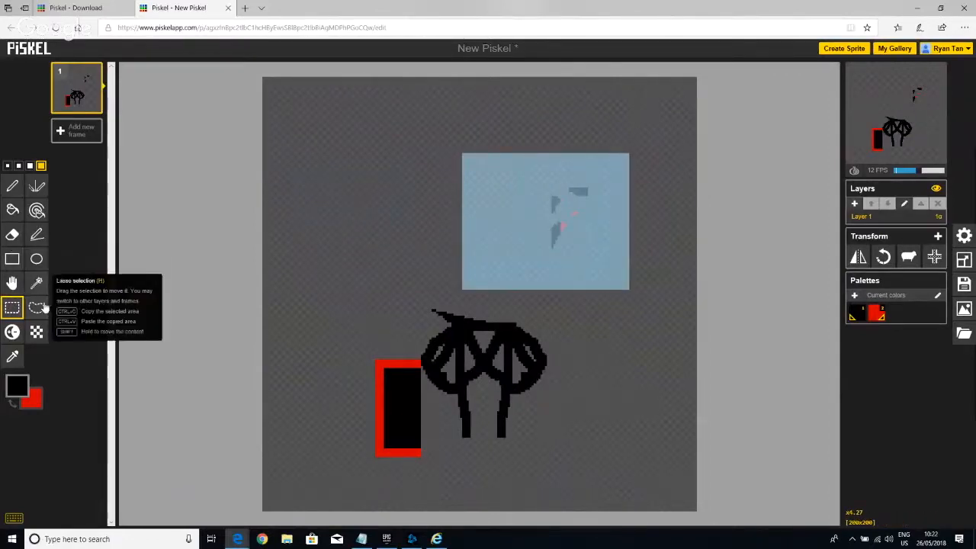
- Draw two crossing diagonal black lines and a straight vertical line to their left with the Stroke tool
click(37, 235)
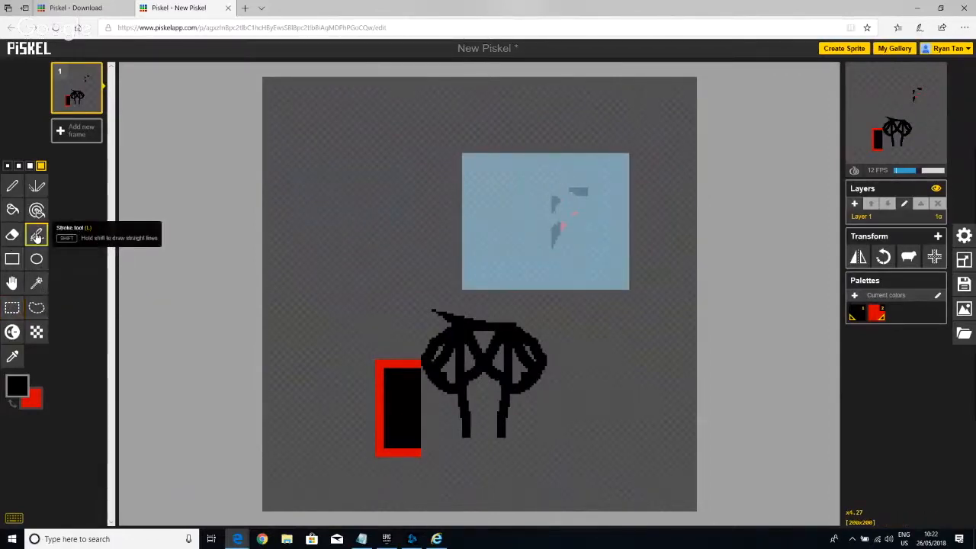
click(37, 235)
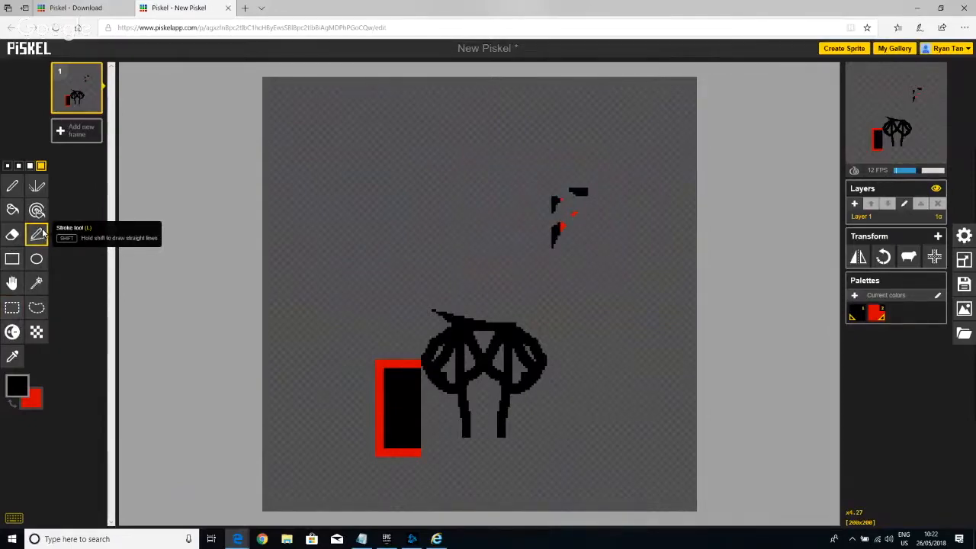
mouse_move(333, 125)
mouse_down()
mouse_move(500, 285)
mouse_move(558, 304)
mouse_move(614, 347)
mouse_up()
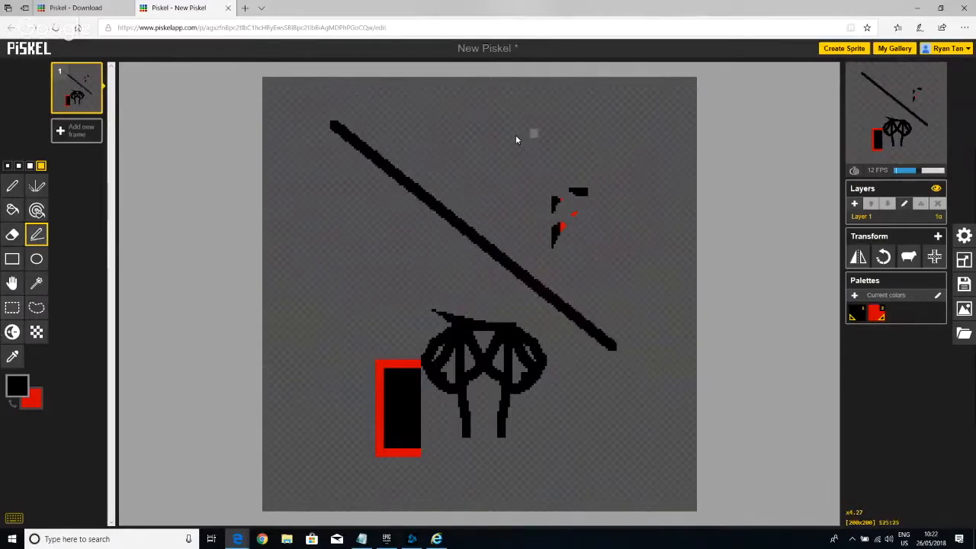
drag(537, 131, 371, 278)
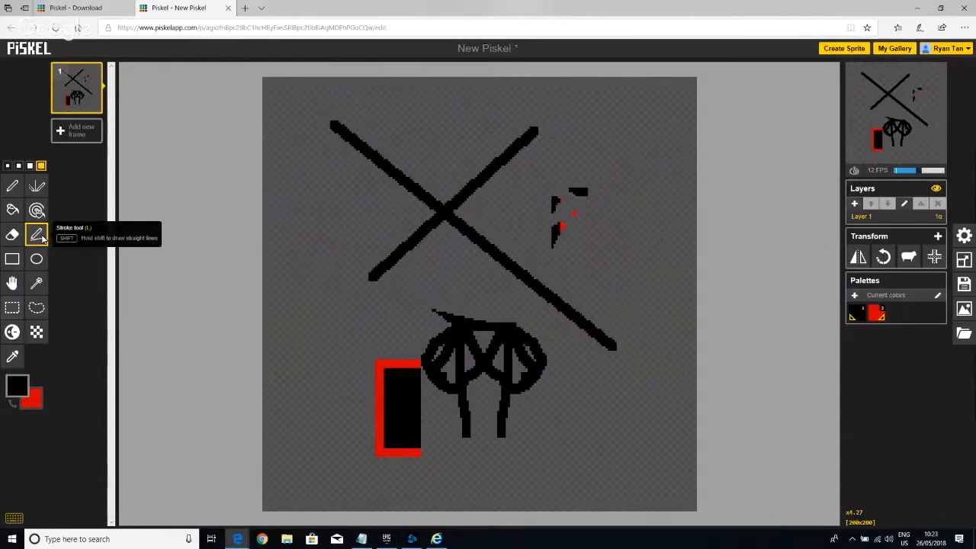
drag(305, 185, 381, 336)
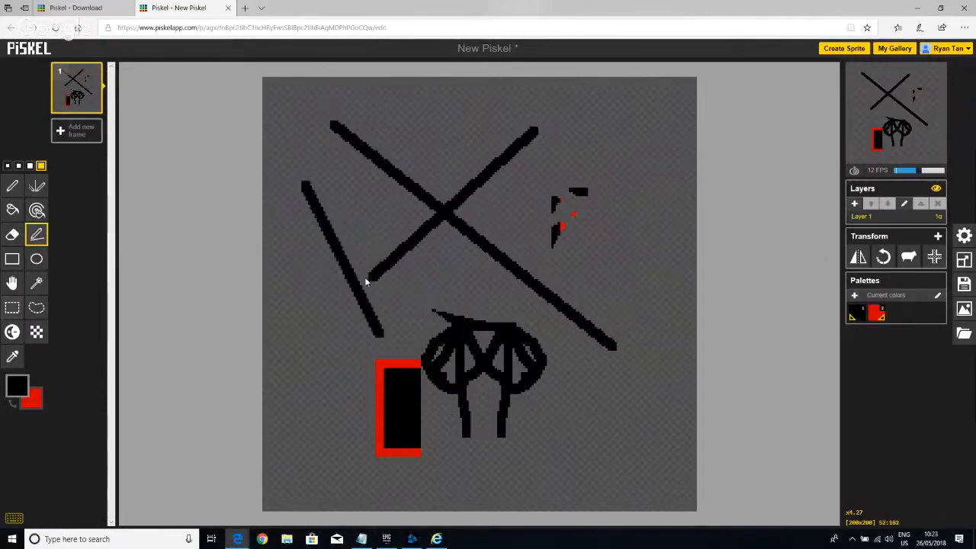
mouse_move(367, 282)
mouse_down()
mouse_move(350, 192)
mouse_move(366, 300)
mouse_move(300, 273)
mouse_move(276, 375)
mouse_move(356, 338)
mouse_move(277, 198)
mouse_move(306, 309)
mouse_up()
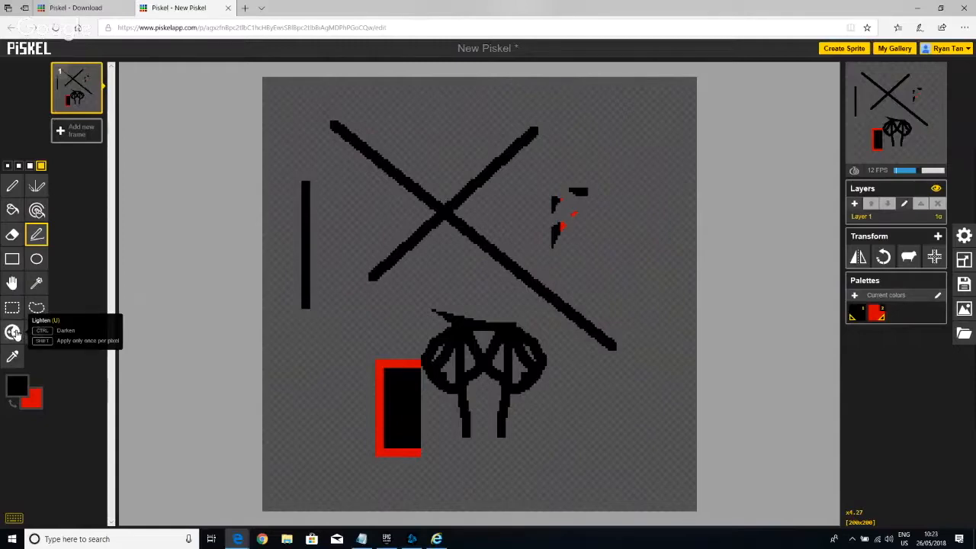
- Lighten a spot where the diagonal lines cross and one midway along the vertical line, and darken the latter spot with the Lighten tool
click(13, 333)
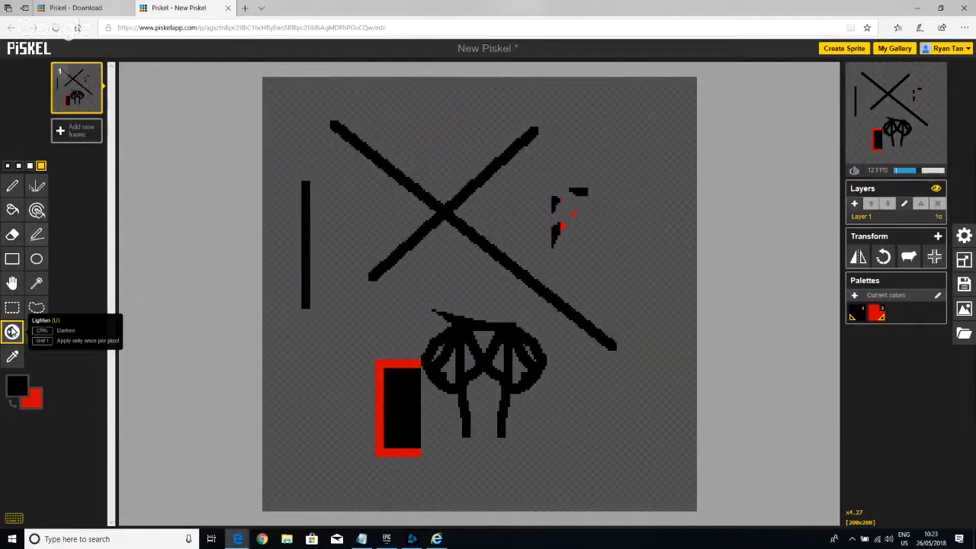
click(450, 216)
click(447, 214)
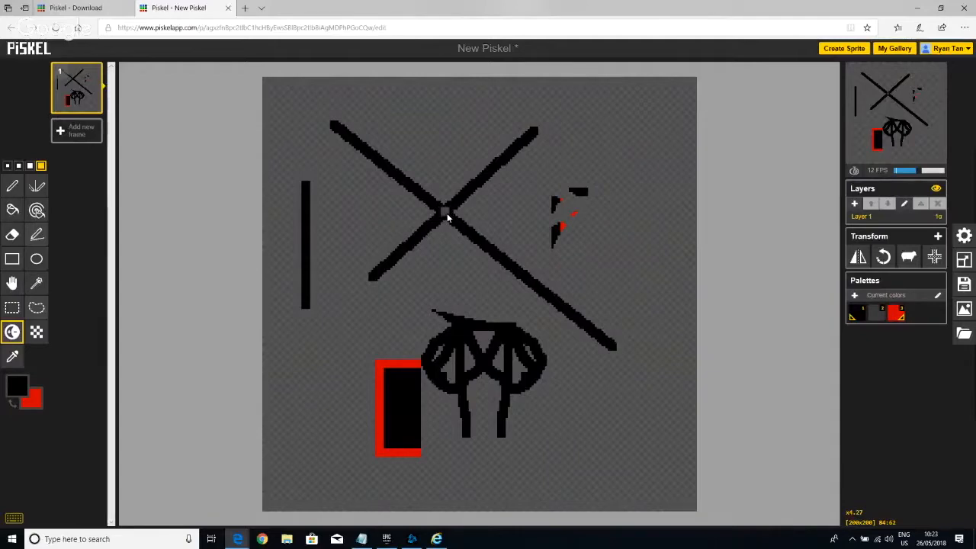
click(453, 221)
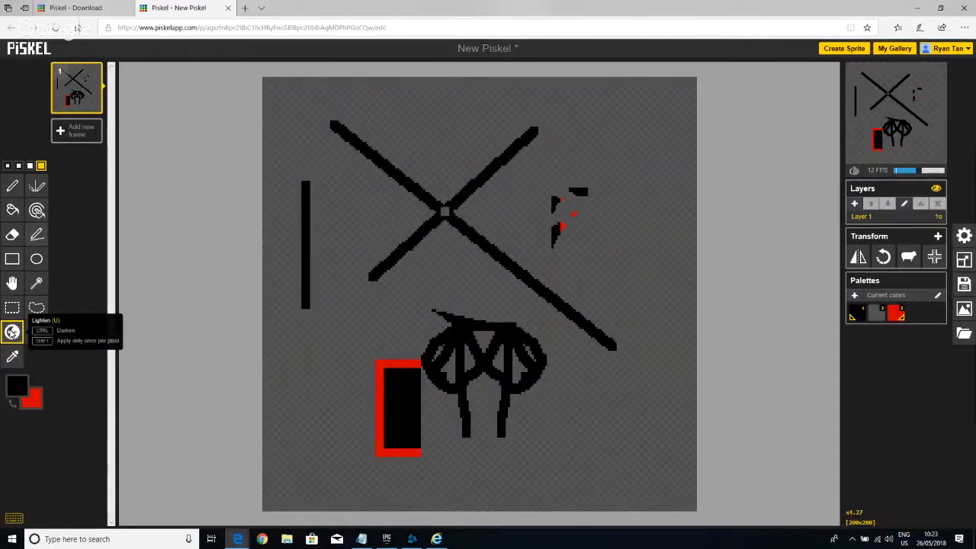
click(306, 240)
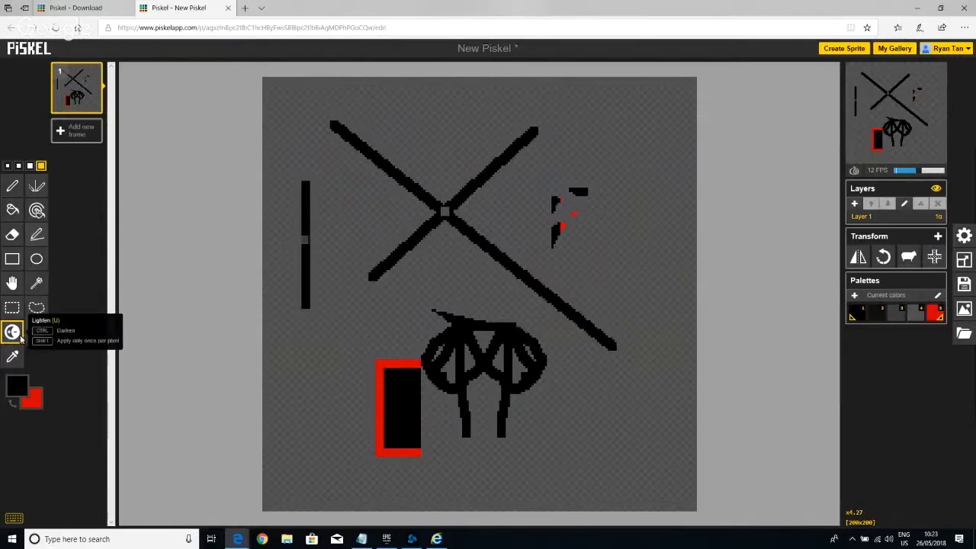
click(305, 241)
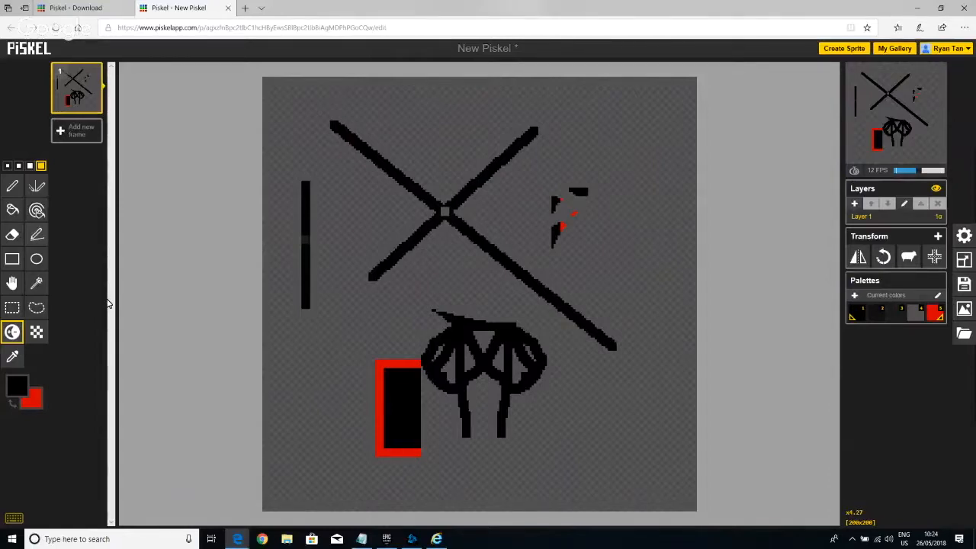
- Paint thick black and red Dithering strokes over the crossing lines, and a thin one above them with the smallest pen size
click(37, 332)
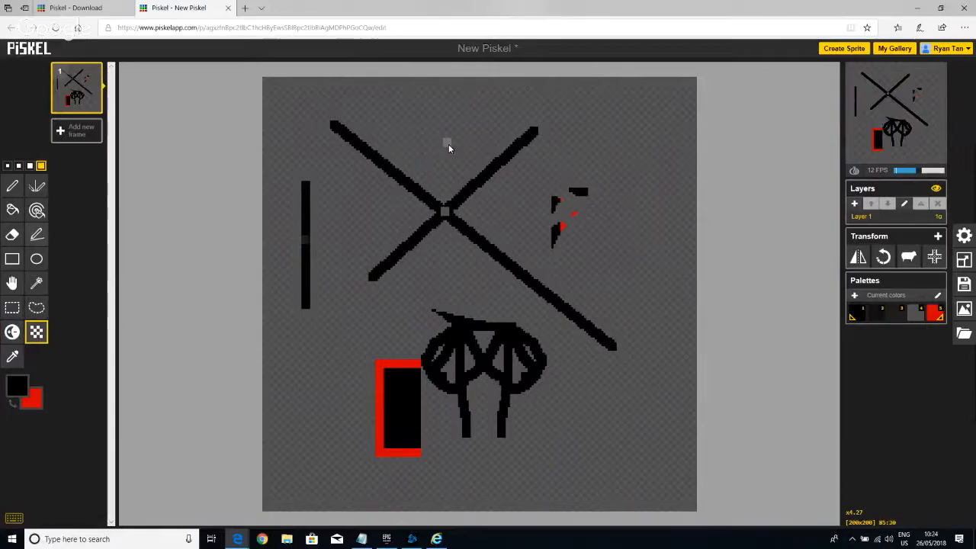
scroll(448, 144, up, 5)
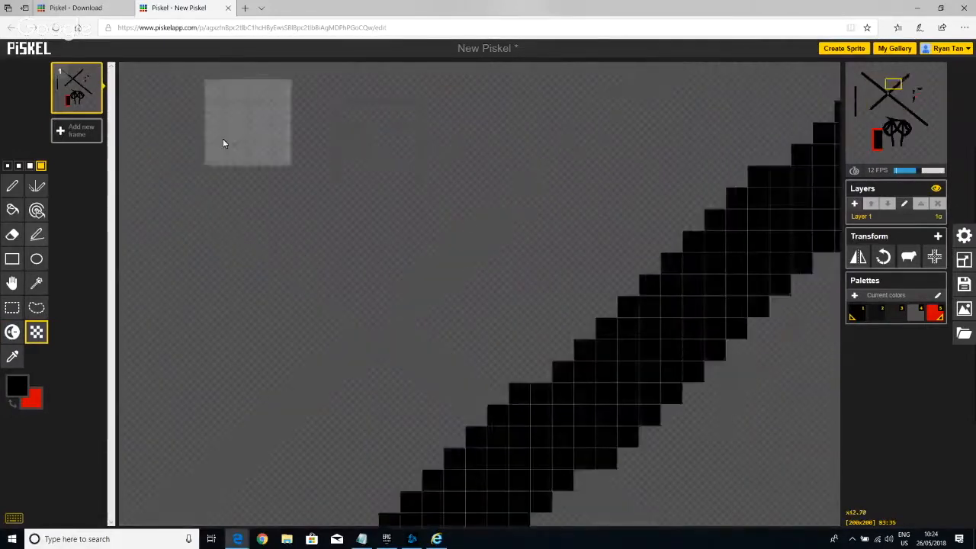
mouse_move(222, 143)
mouse_down()
mouse_move(327, 290)
mouse_move(360, 267)
mouse_up()
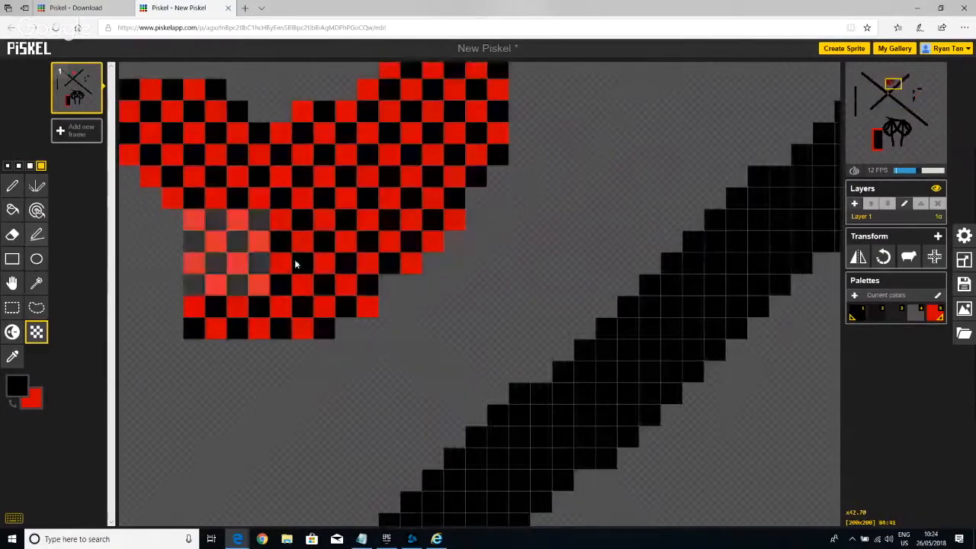
scroll(299, 264, down, 10)
mouse_move(474, 227)
mouse_down()
mouse_move(528, 207)
mouse_move(406, 327)
mouse_move(395, 255)
mouse_move(506, 294)
mouse_up()
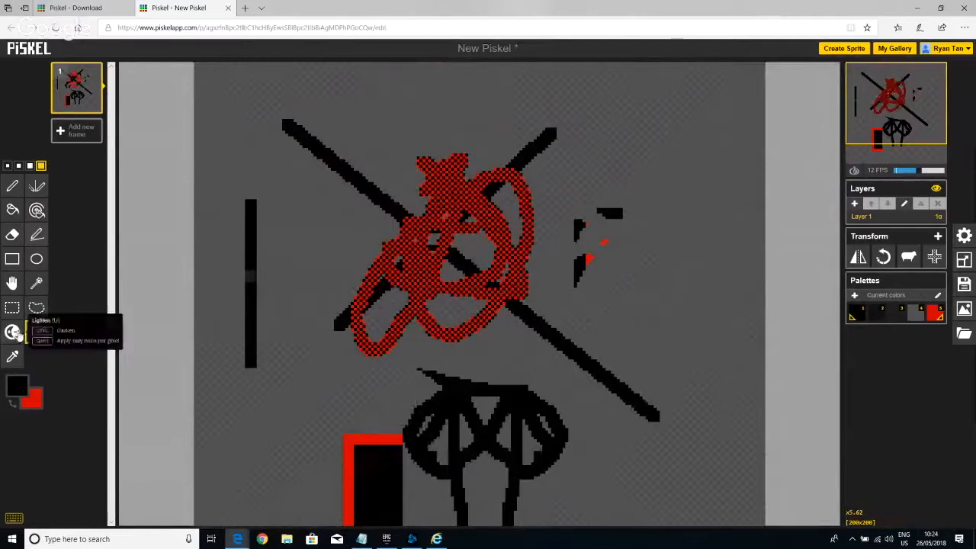
click(7, 166)
mouse_move(426, 96)
mouse_down()
mouse_move(488, 138)
mouse_move(554, 110)
mouse_move(467, 120)
mouse_move(626, 116)
mouse_move(592, 157)
mouse_move(661, 170)
mouse_move(672, 134)
mouse_move(608, 178)
mouse_move(657, 158)
mouse_move(636, 173)
mouse_move(652, 146)
mouse_move(654, 166)
mouse_move(647, 141)
mouse_move(675, 179)
mouse_up()
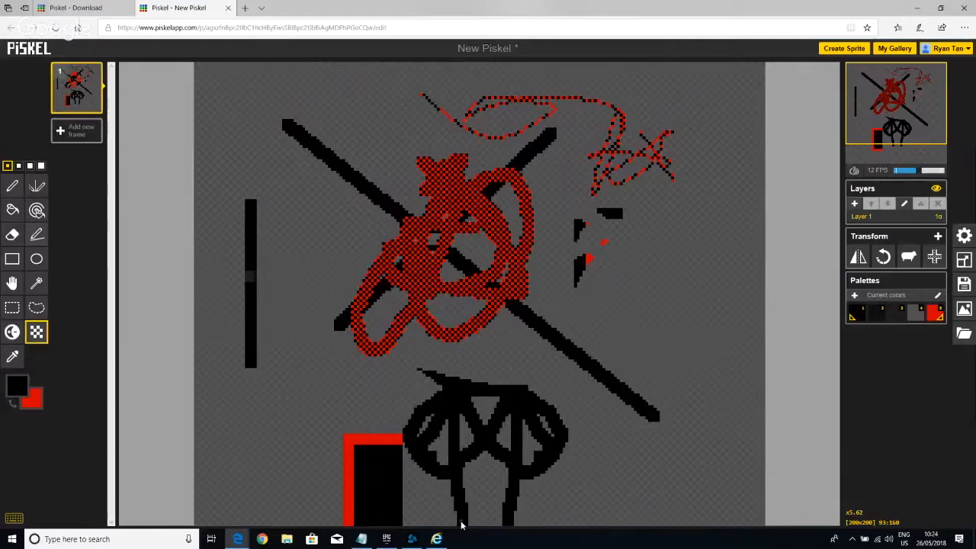
- Sample black from the vertical line as the secondary colour and red from the rectangle's border as the primary colour
click(12, 359)
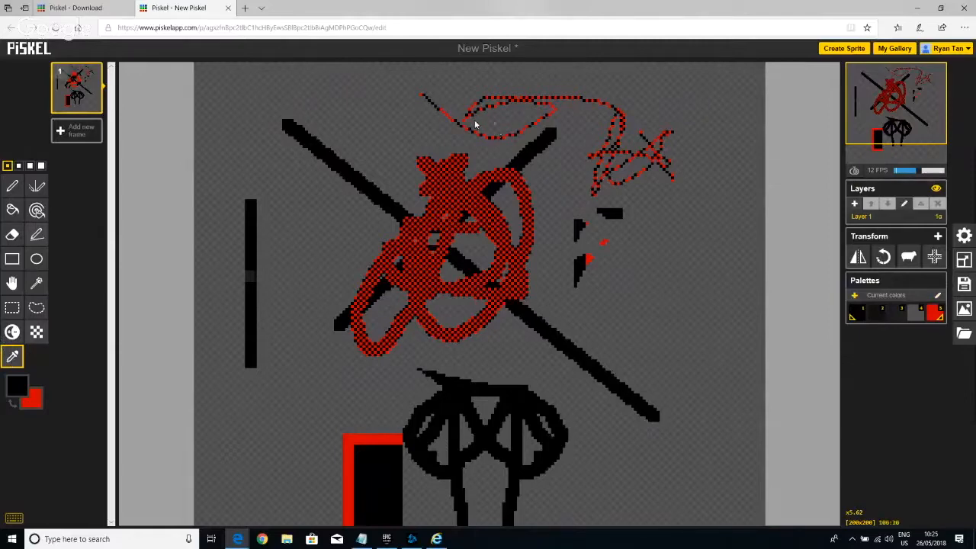
right_click(252, 235)
click(379, 440)
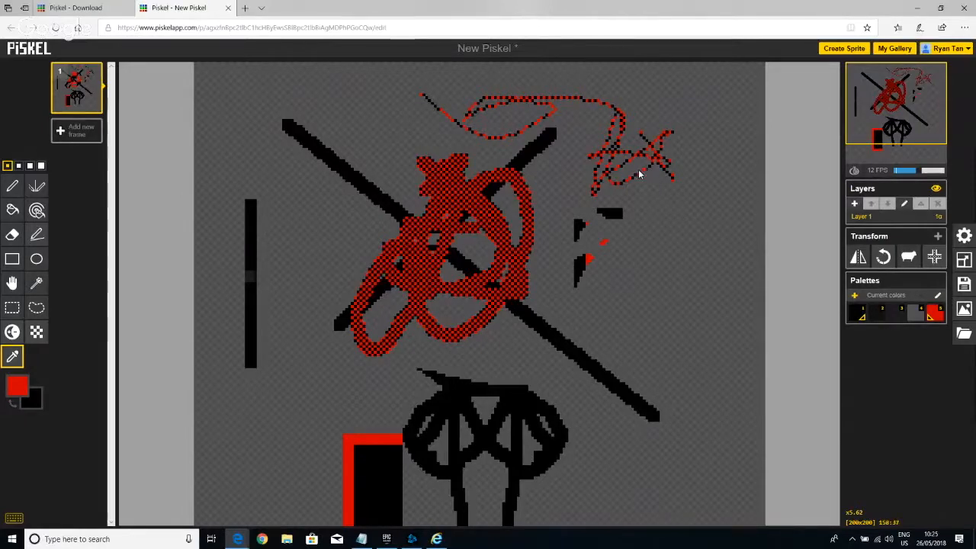
- Select the whole drawing with Rectangle selection and delete it to clear the canvas
scroll(250, 184, down, 1)
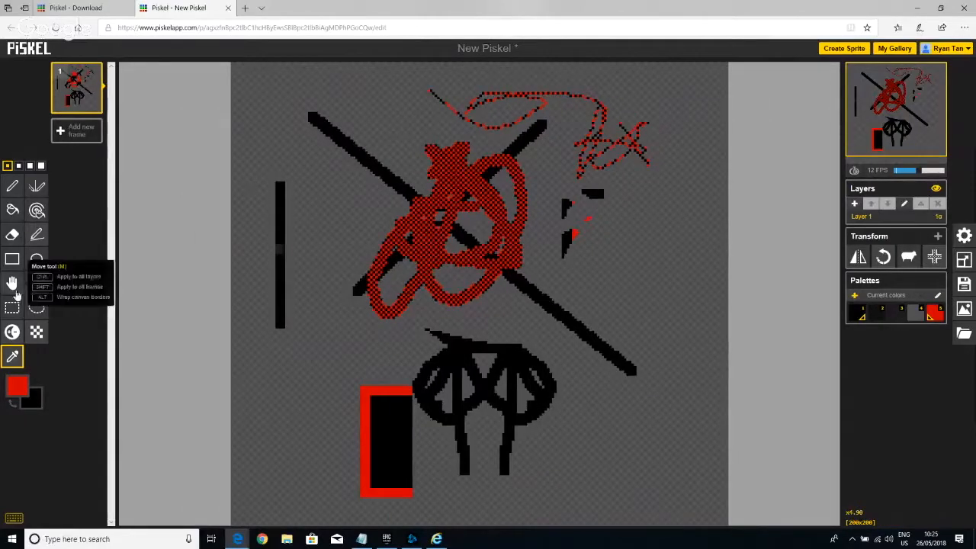
click(13, 306)
drag(253, 64, 600, 412)
click(689, 501)
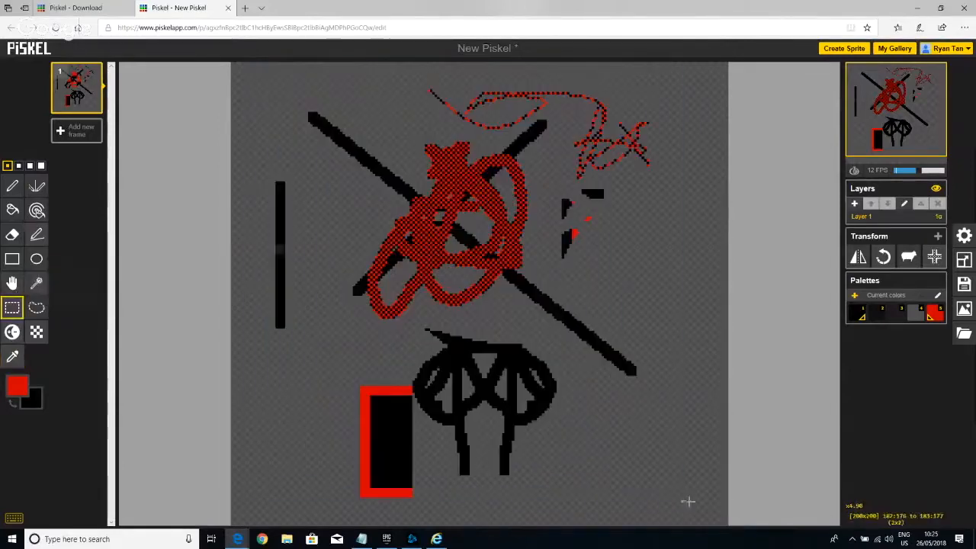
mouse_move(707, 514)
mouse_down()
mouse_move(458, 175)
mouse_move(232, 62)
mouse_up()
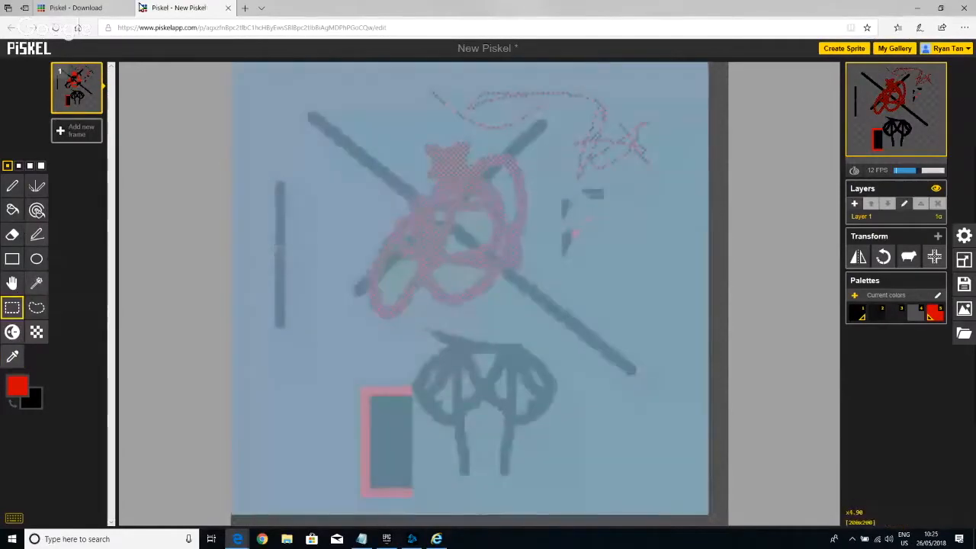
key(Delete)
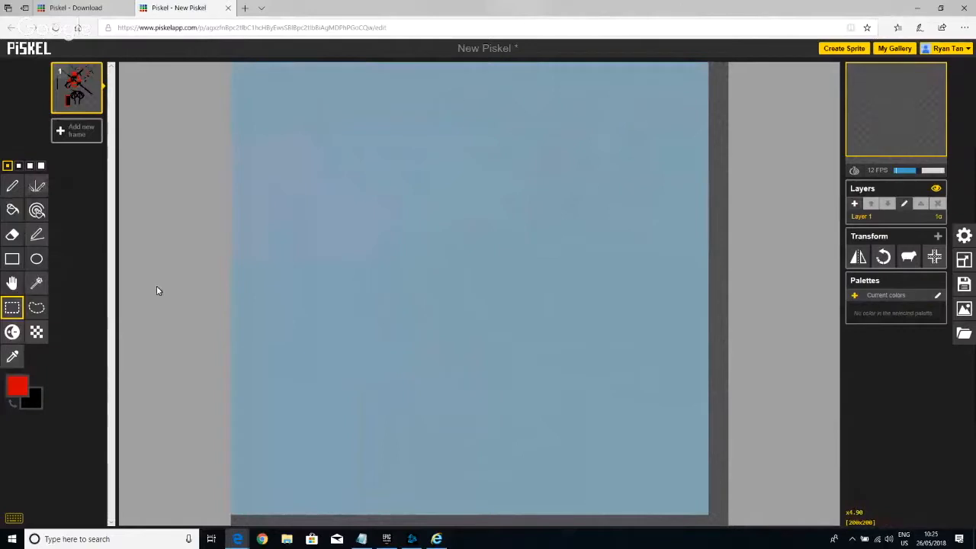
- Draw a large black circle outline in the lower right of the canvas with the second-smallest pen size
click(37, 259)
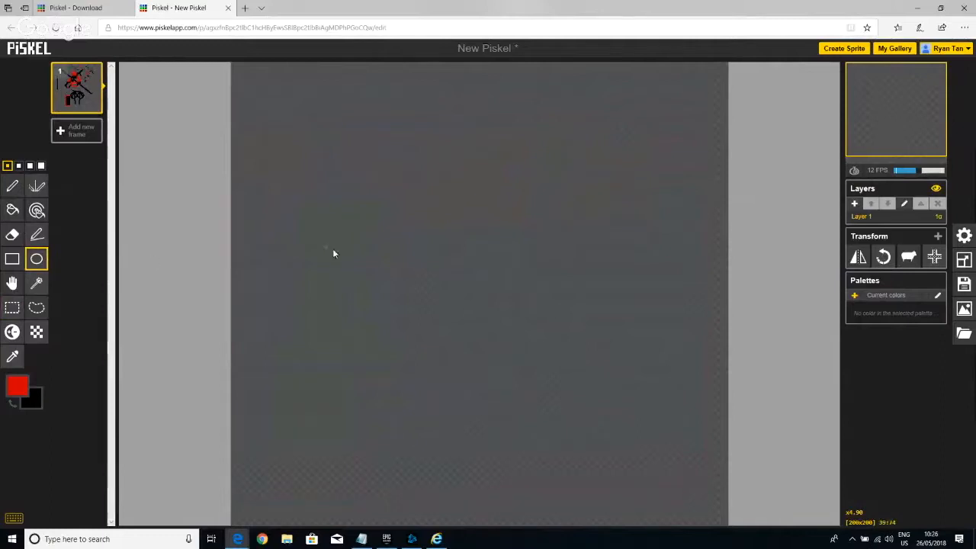
click(19, 166)
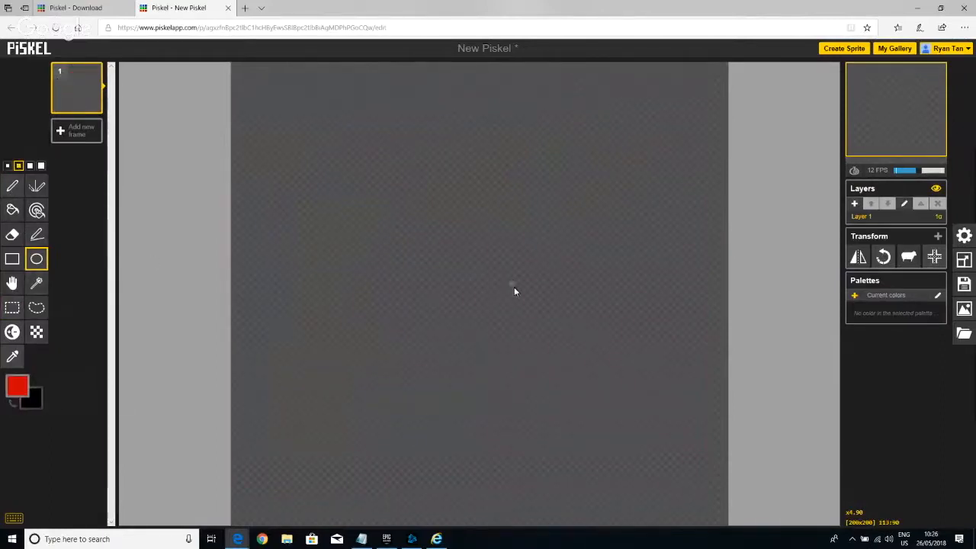
drag(465, 253, 730, 483)
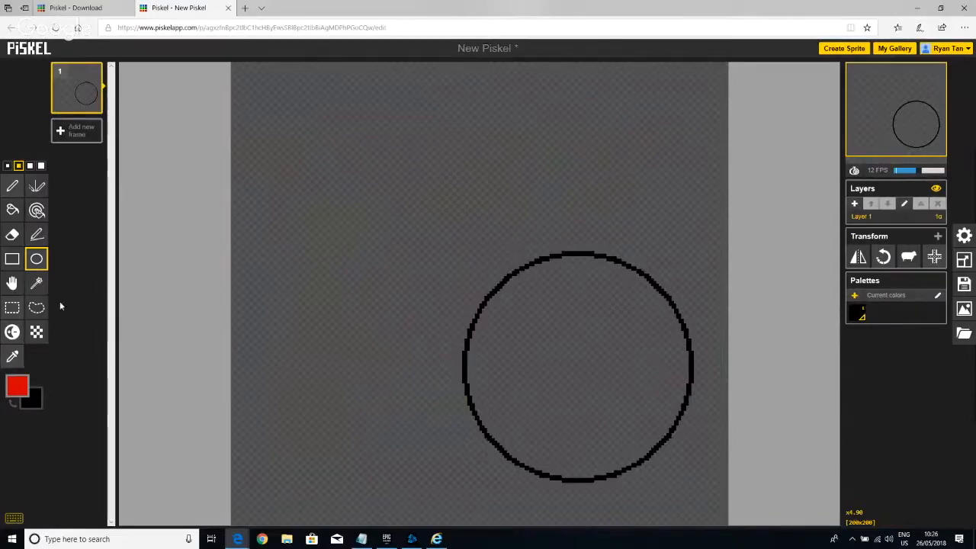
- Set the primary colour to bright green and fill the inside of the circle with it
click(15, 390)
click(130, 426)
click(120, 406)
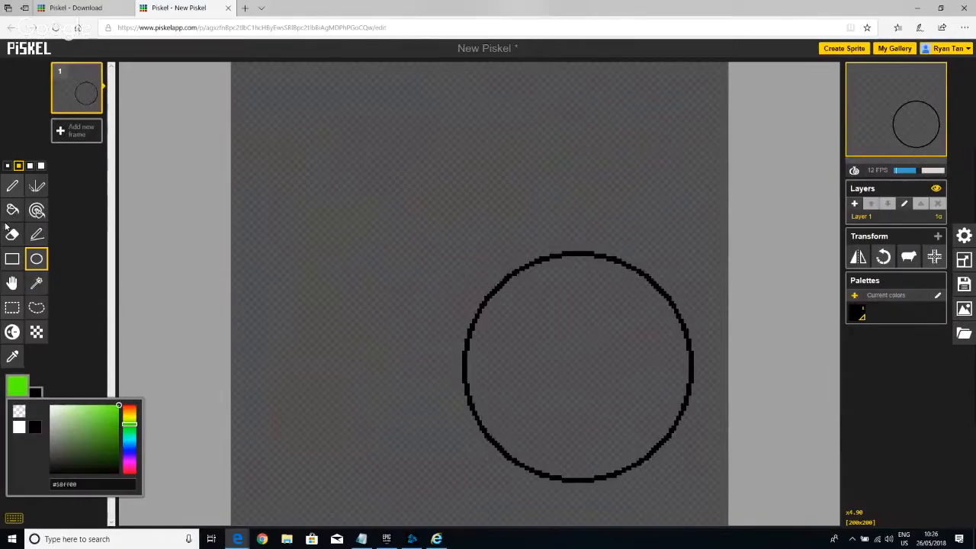
click(13, 211)
click(527, 321)
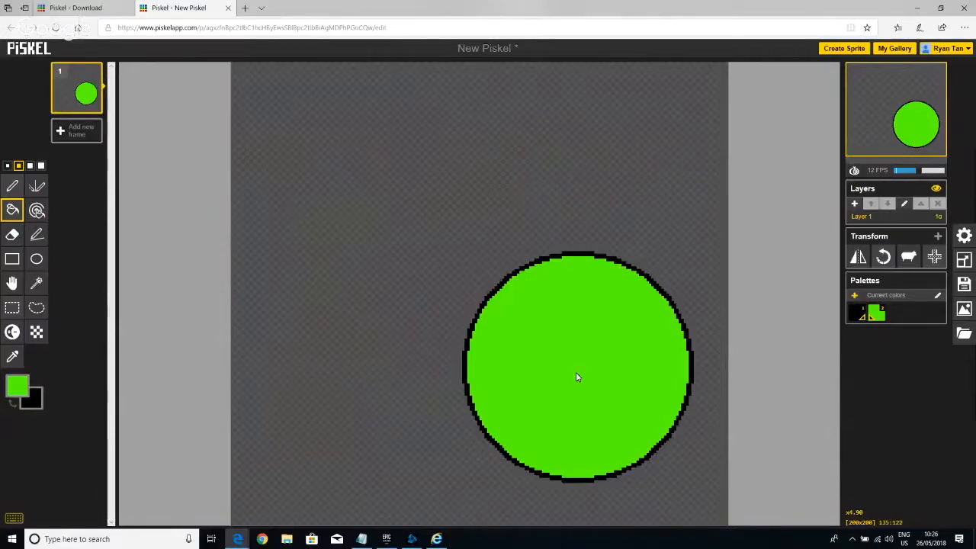
- Try a short black Pen stroke inside the green circle, and undo it
click(13, 186)
drag(584, 388, 640, 380)
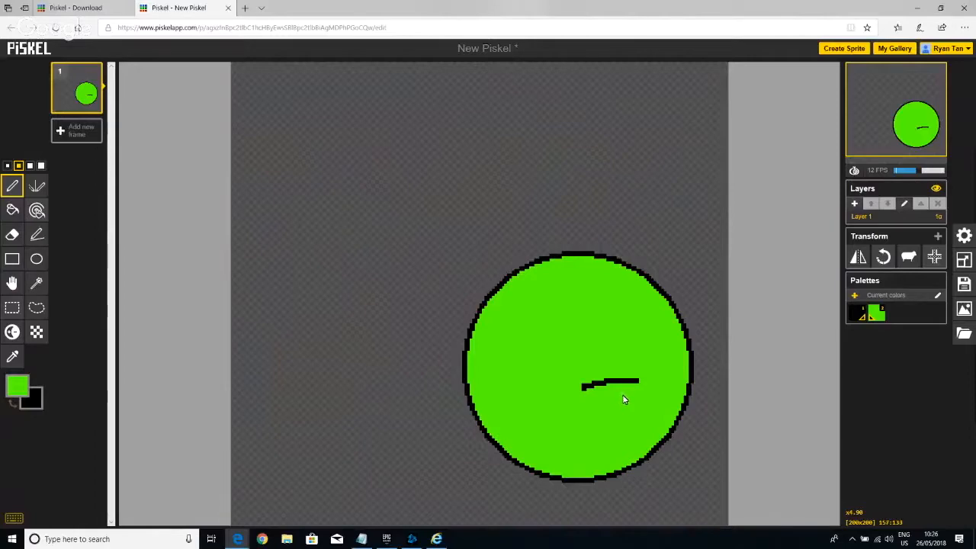
key(ctrl+z)
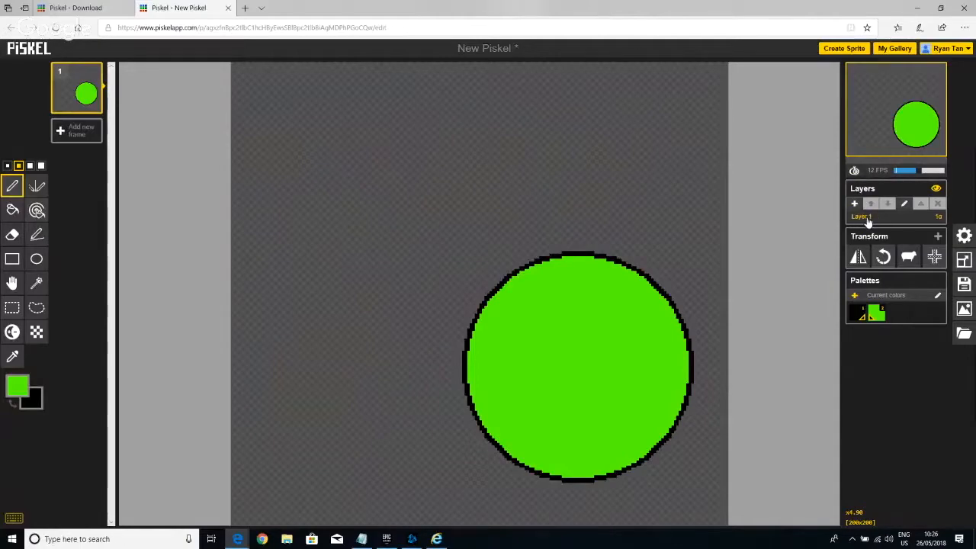
- Rename Layer 1 to "Body"
click(903, 205)
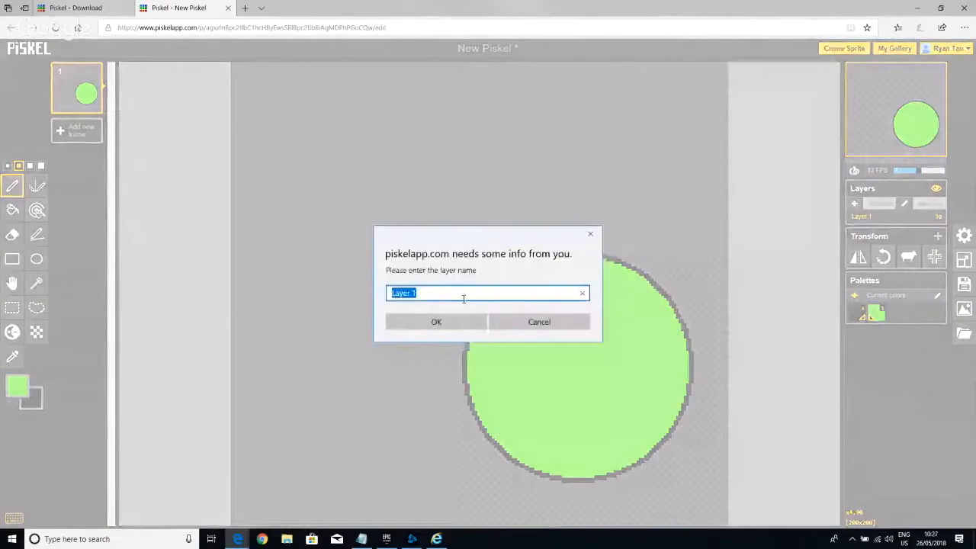
text(Body)
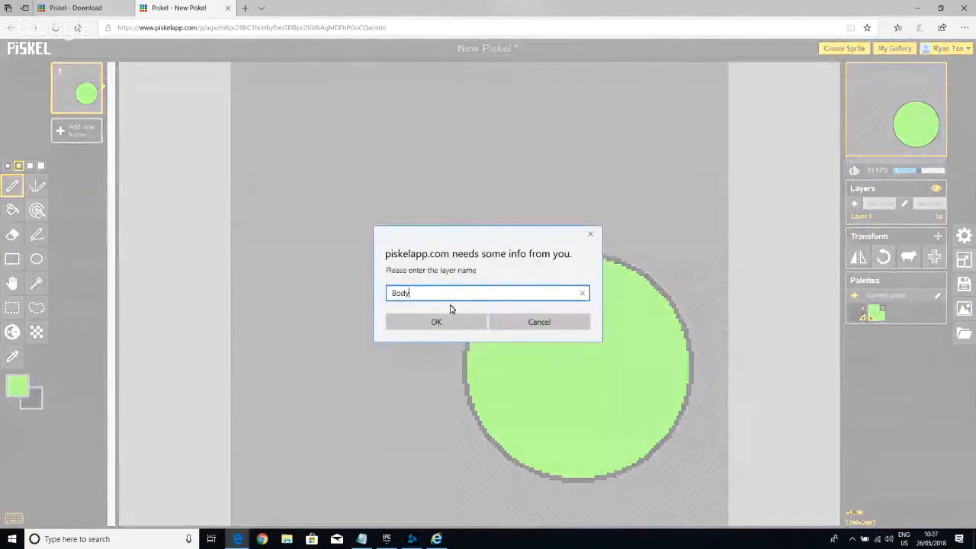
click(459, 327)
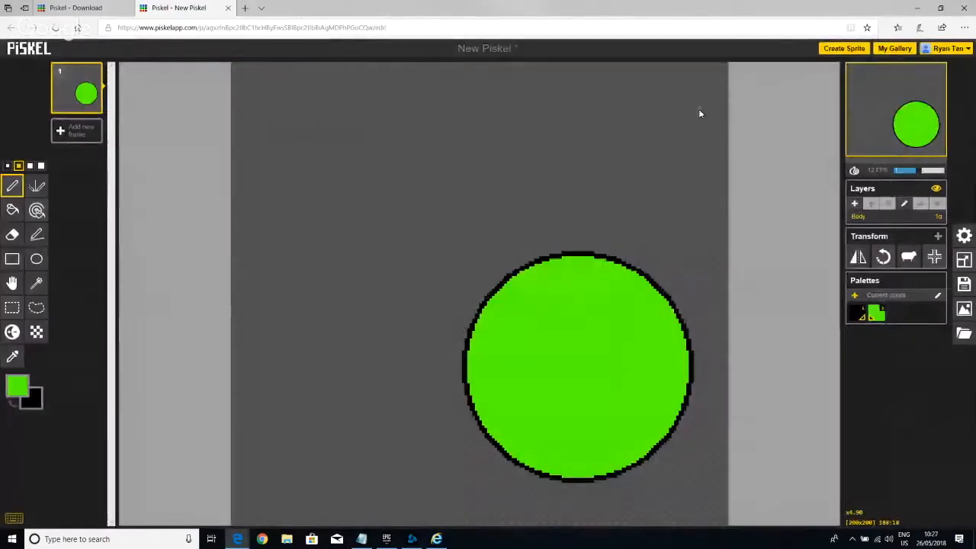
- Add a new layer above Body and name it "Mouth"
click(855, 204)
click(905, 203)
text(Mouth)
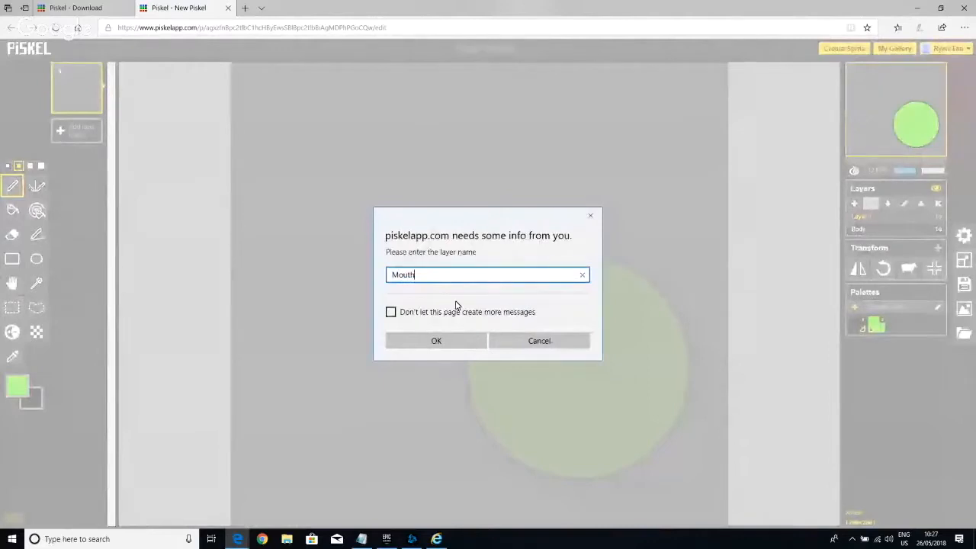
click(441, 341)
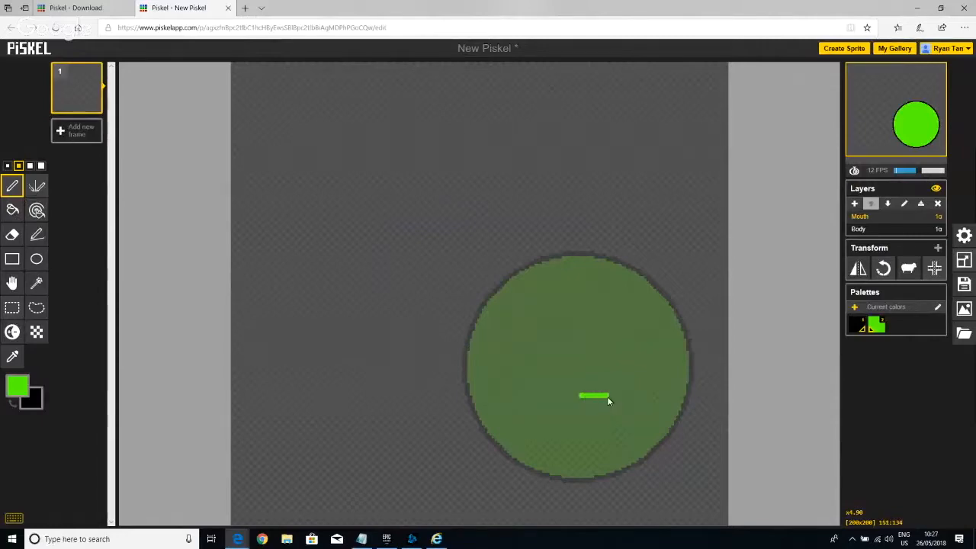
- Try drawing a black mouth freehand with the Pen inside the circle, and erase it
key(ctrl+z)
drag(577, 396, 606, 396)
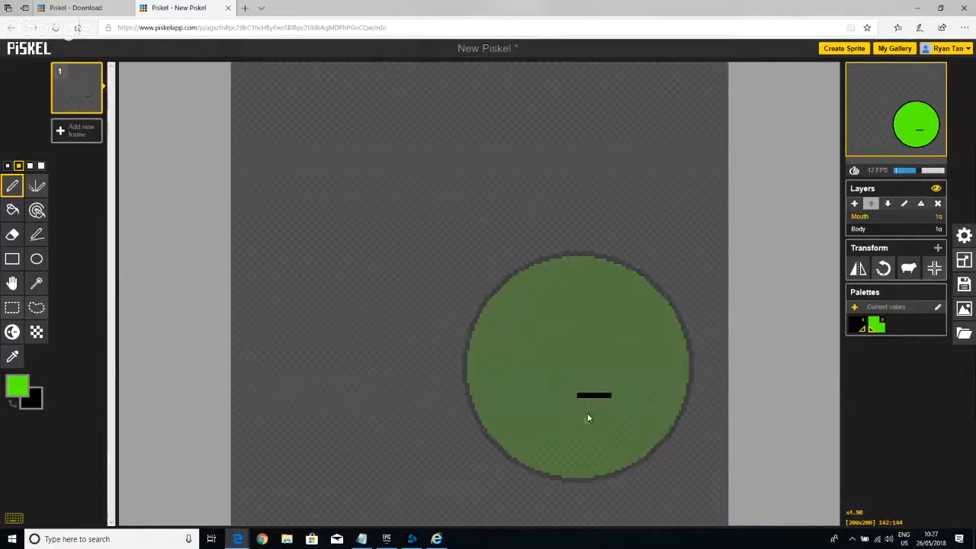
mouse_move(595, 400)
mouse_down()
mouse_move(585, 409)
mouse_move(611, 404)
mouse_up()
click(12, 234)
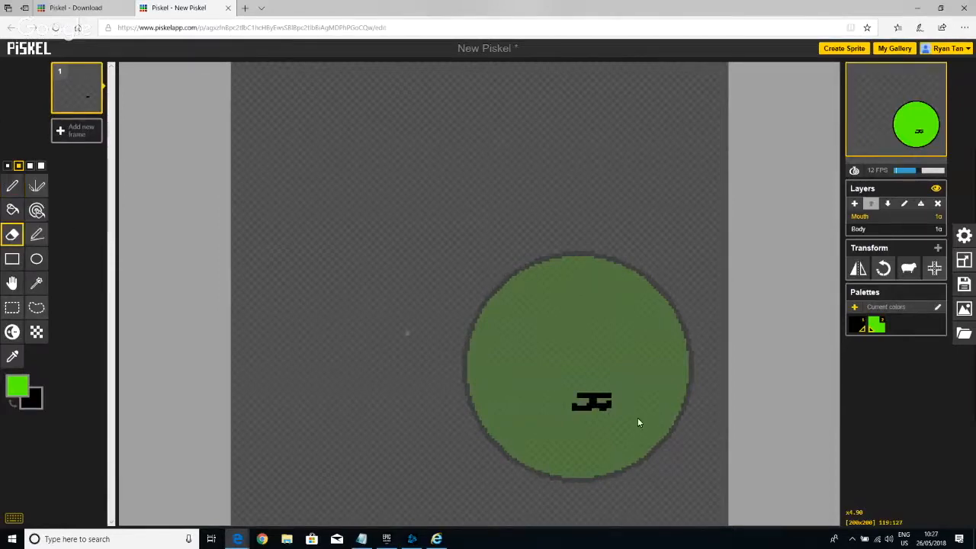
drag(614, 405, 602, 399)
- Draw a small symmetrical black mouth with the Vertical Mirror pen in the empty area above the circle
click(36, 186)
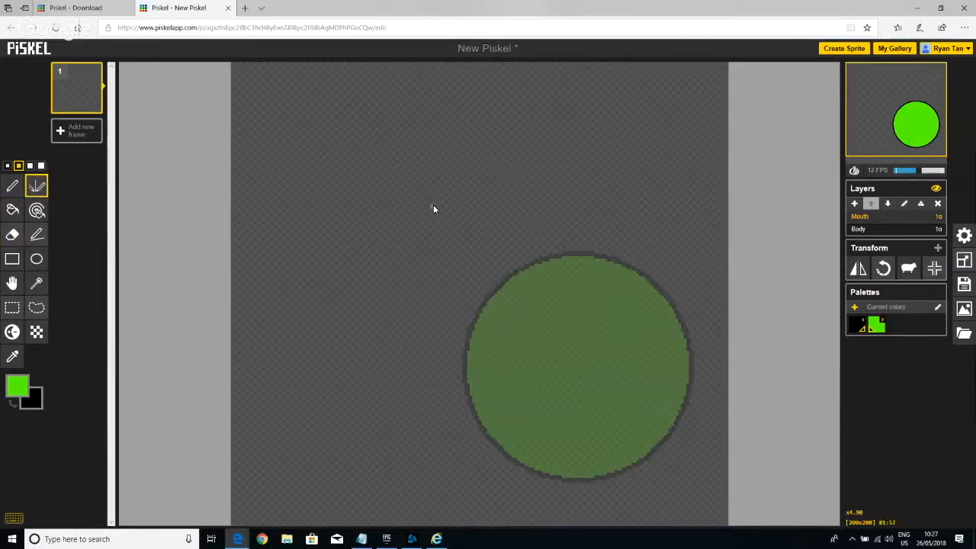
drag(429, 197, 441, 200)
key(ctrl+z)
drag(480, 196, 496, 206)
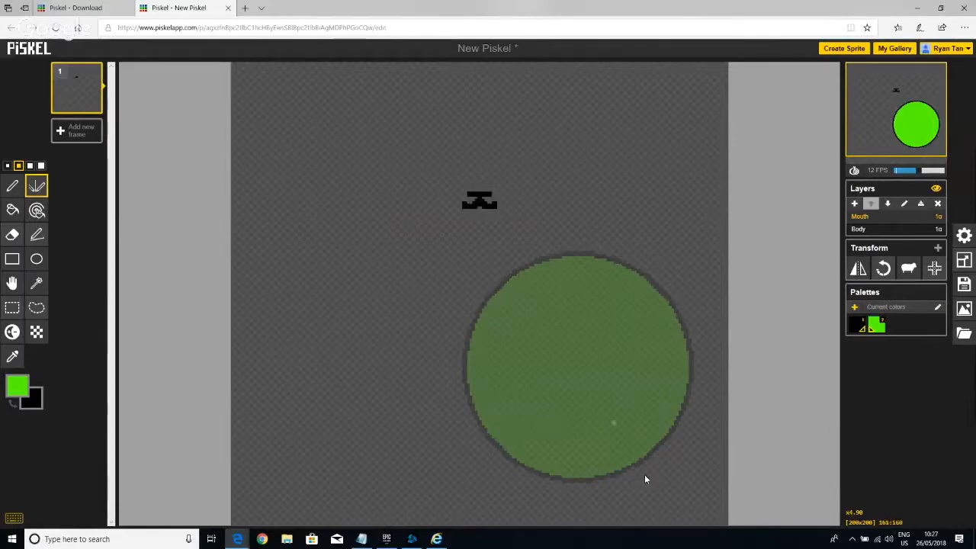
- Move the mouth down onto the lower right part of the green circle
click(12, 307)
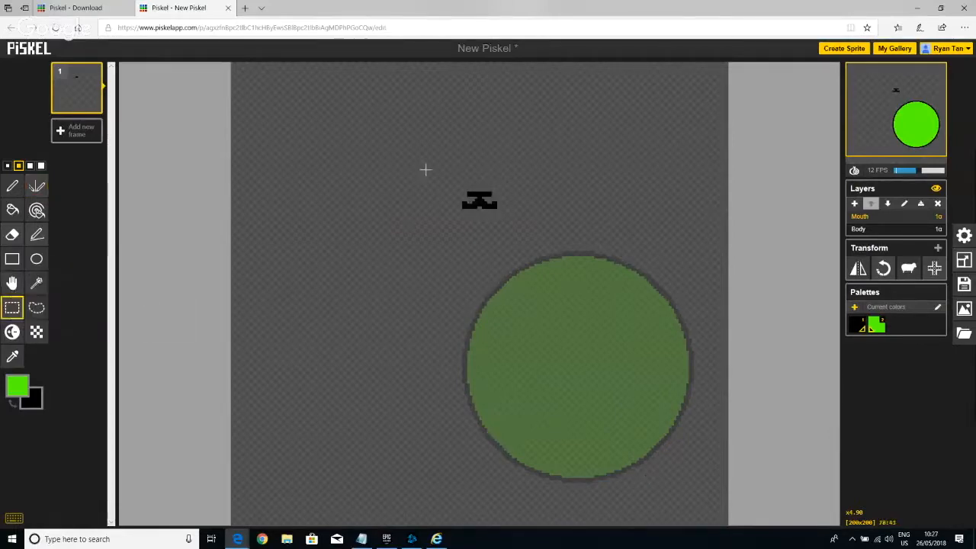
drag(425, 170, 549, 261)
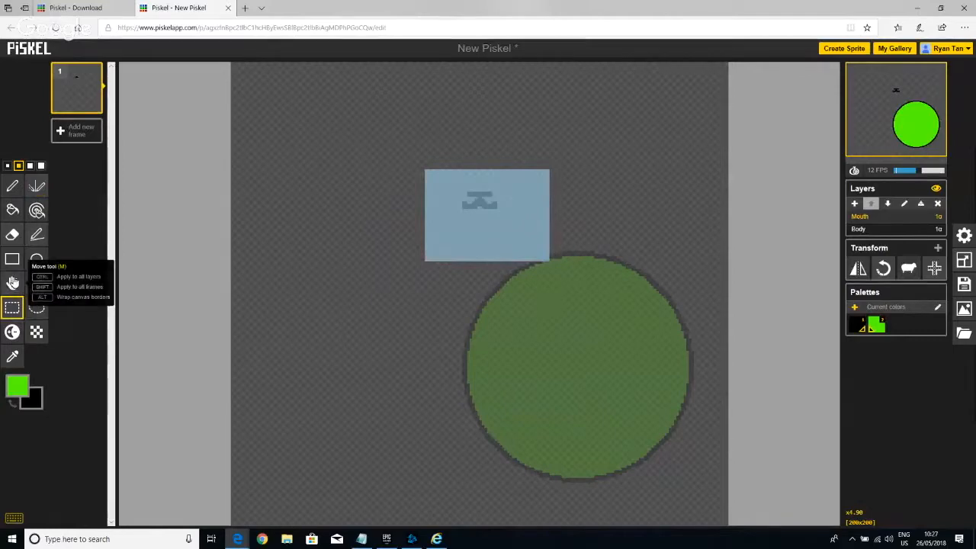
click(12, 283)
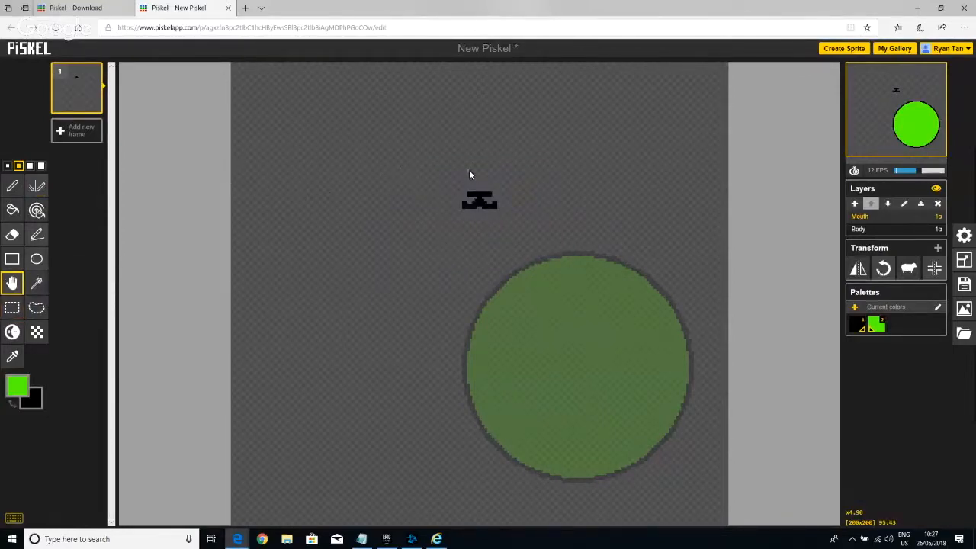
drag(495, 279, 543, 326)
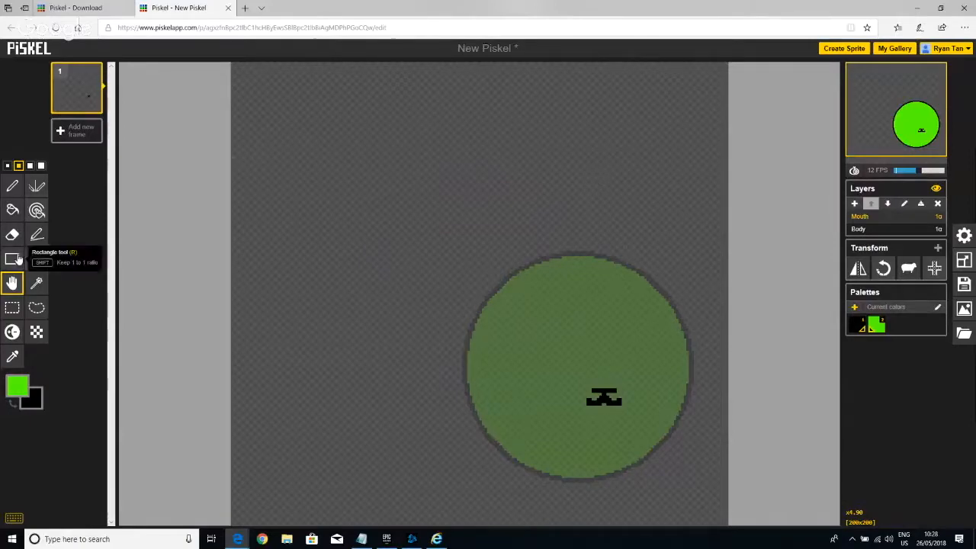
- Add a new layer above Mouth and name it "Eyes"
click(857, 204)
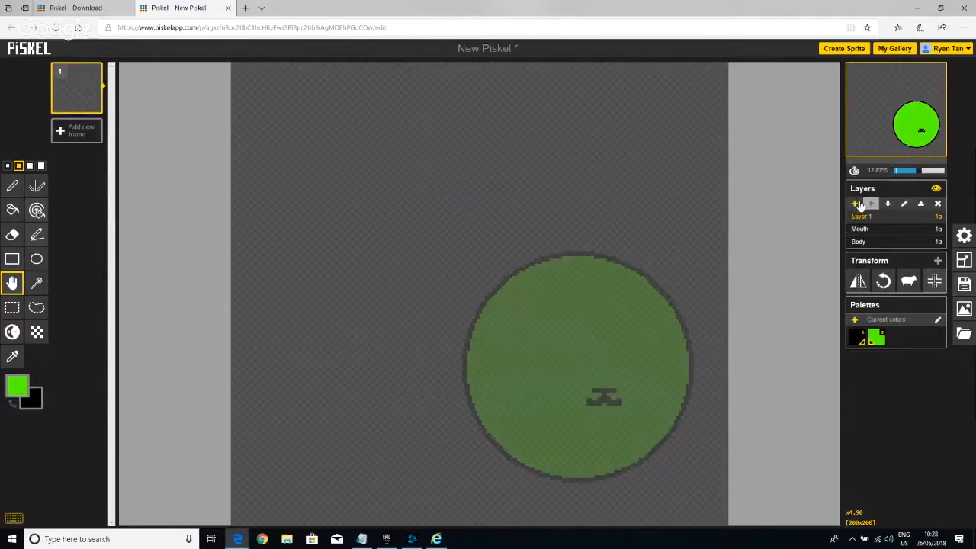
click(906, 205)
text(Eyes)
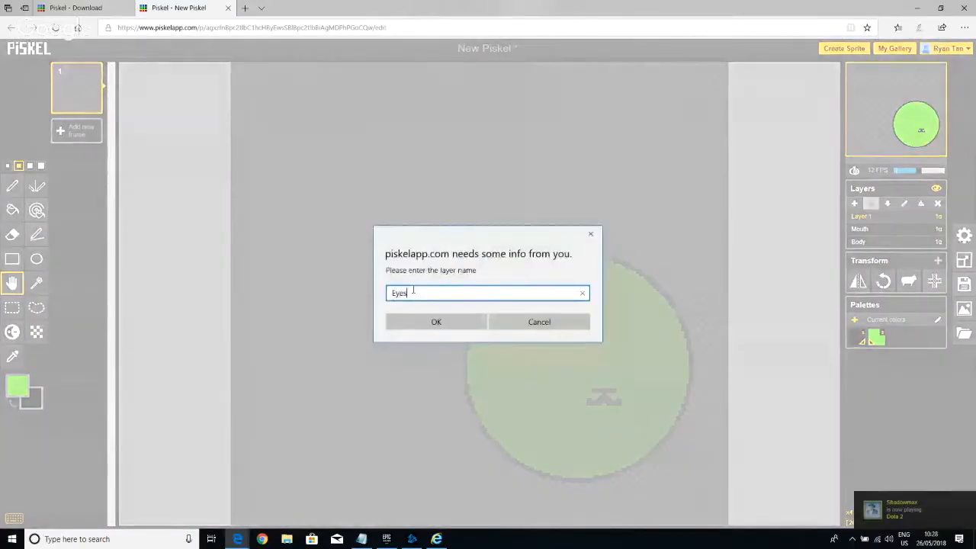
click(447, 322)
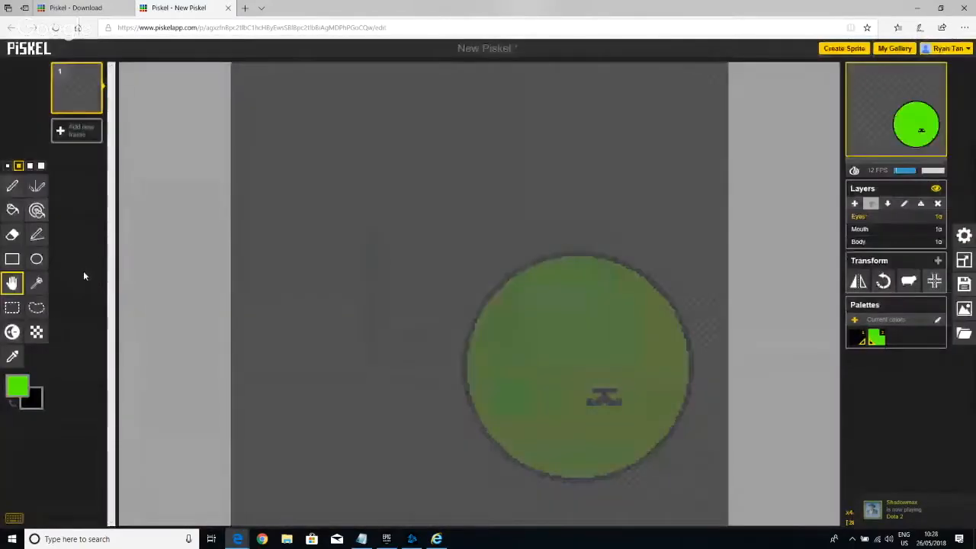
- Check the slime reference image, and draw a small solid black circle as an eye in the body's upper left, using the smallest pen size
drag(360, 13, 975, 162)
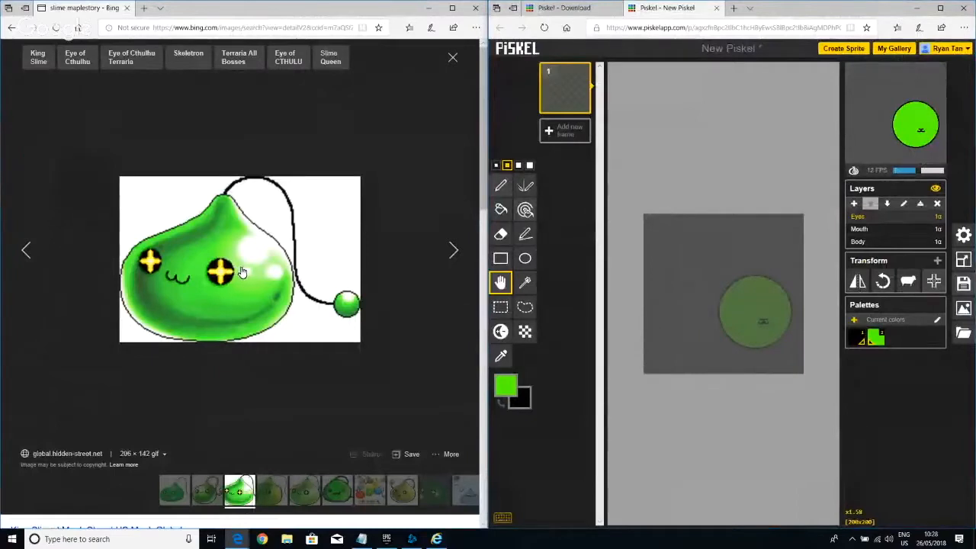
click(941, 8)
click(36, 258)
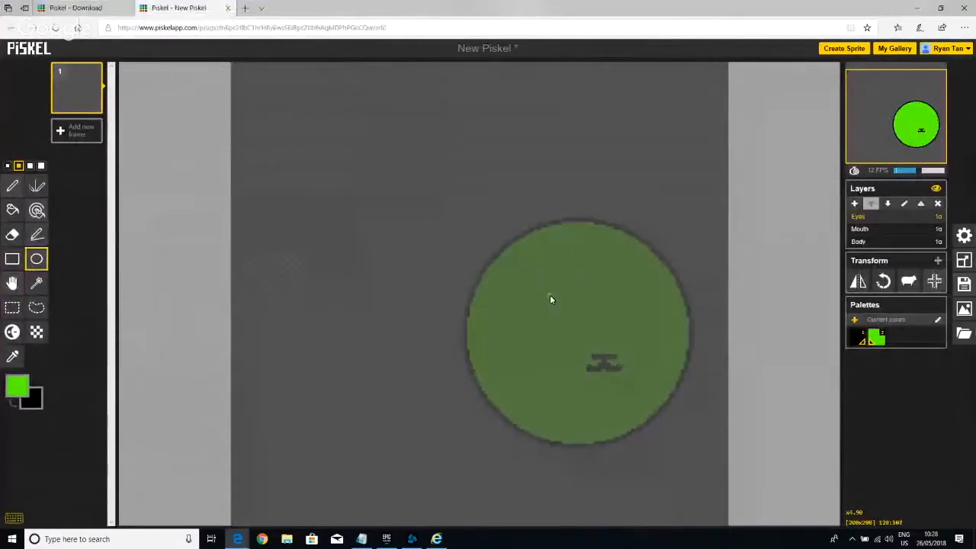
drag(534, 288, 561, 308)
key(ctrl+z)
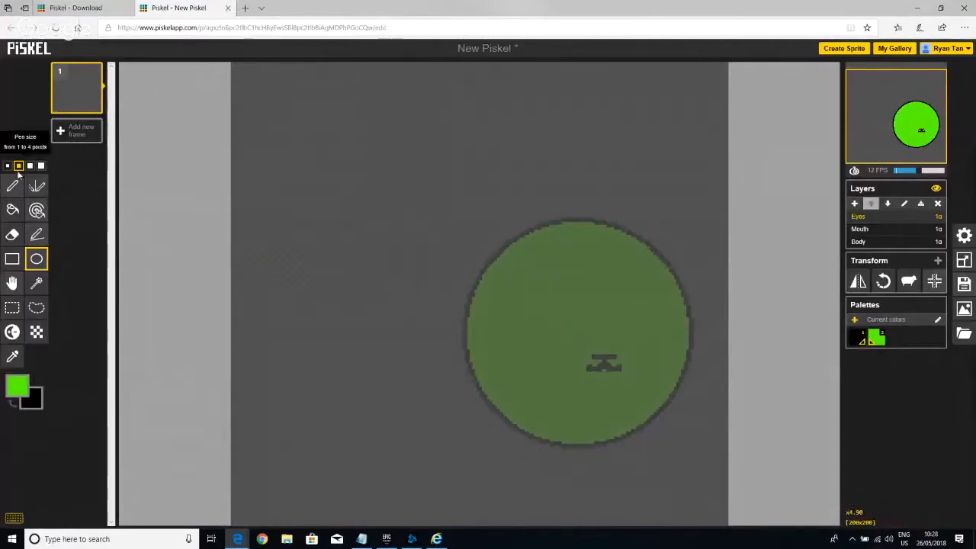
click(8, 165)
drag(527, 285, 547, 298)
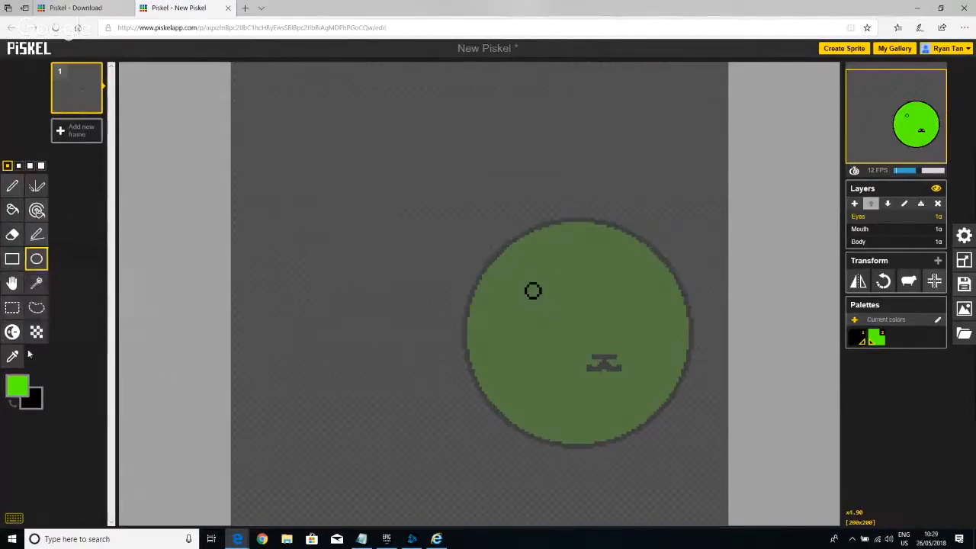
click(16, 208)
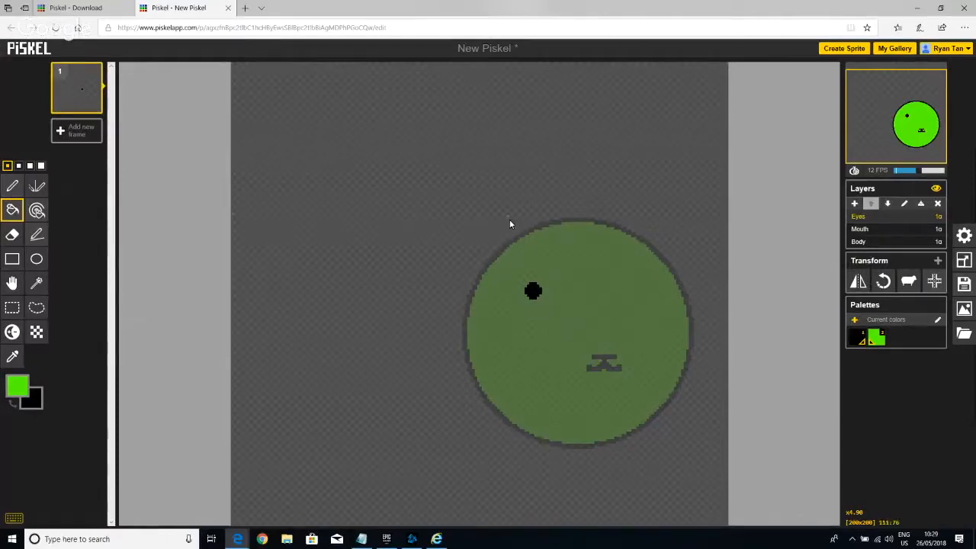
- Add a new layer above Eyes and name it "Eye Detail"
click(855, 203)
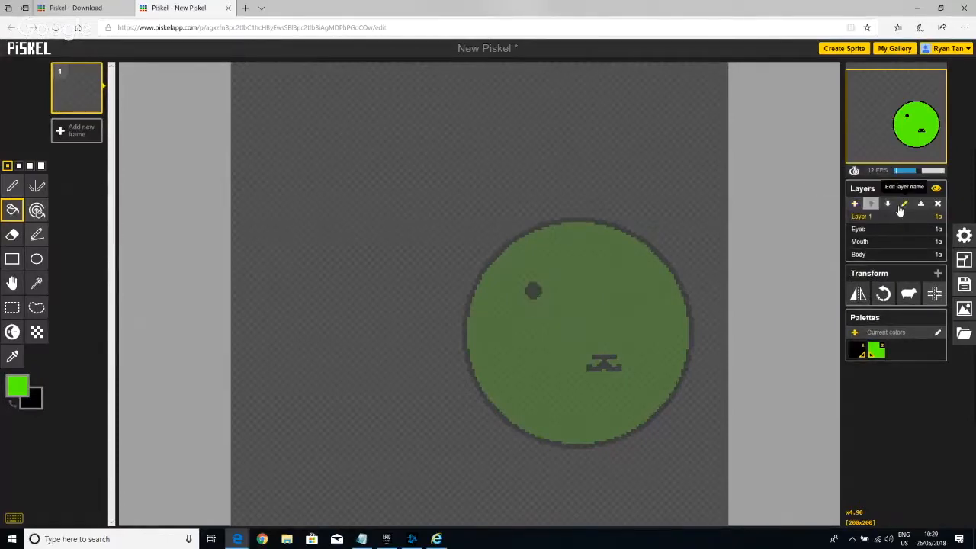
click(902, 206)
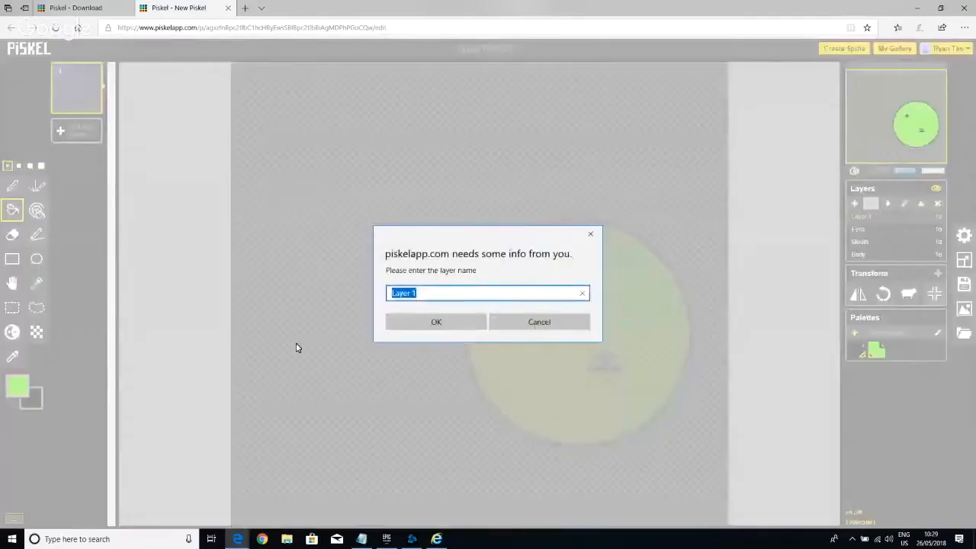
text(Eye Detail)
click(438, 322)
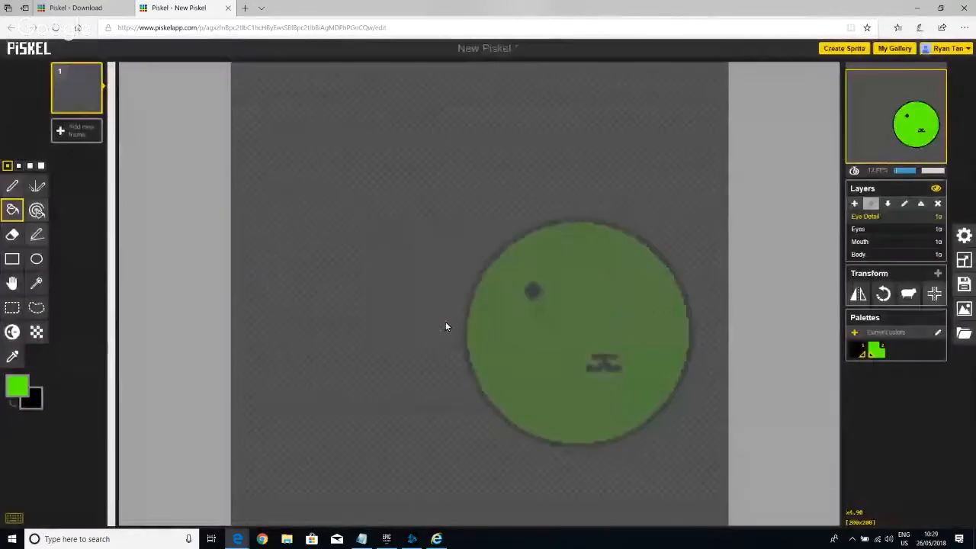
- Choose the Stroke tool and set the primary colour to yellow
click(36, 186)
click(37, 234)
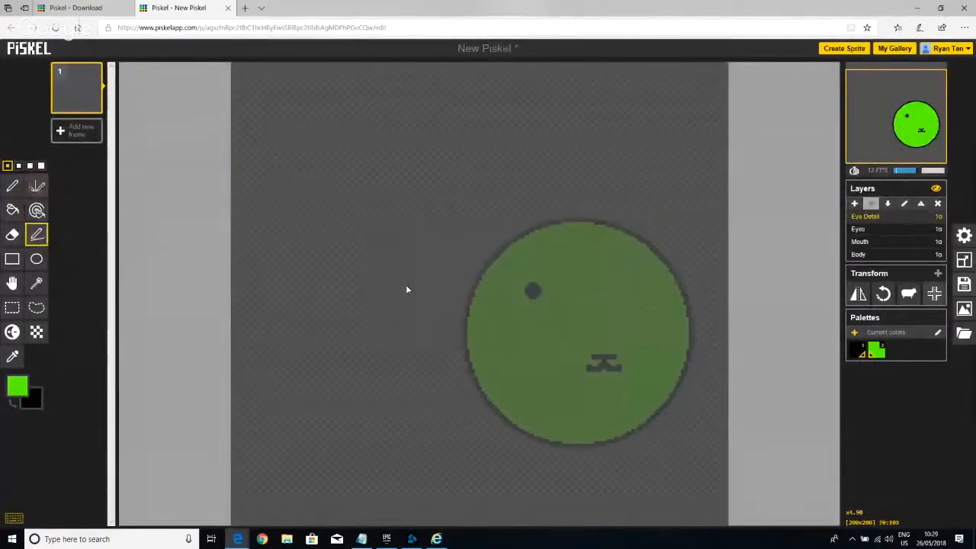
click(16, 387)
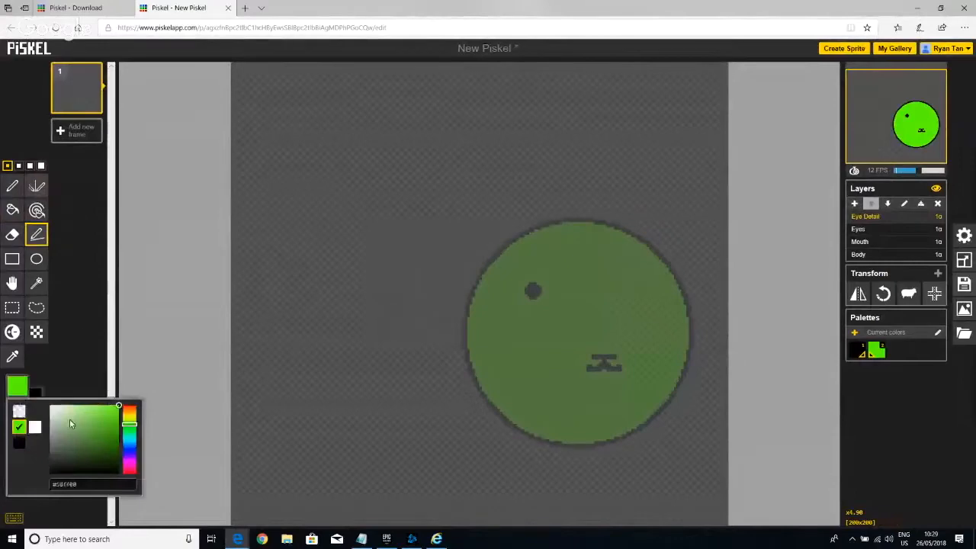
click(132, 415)
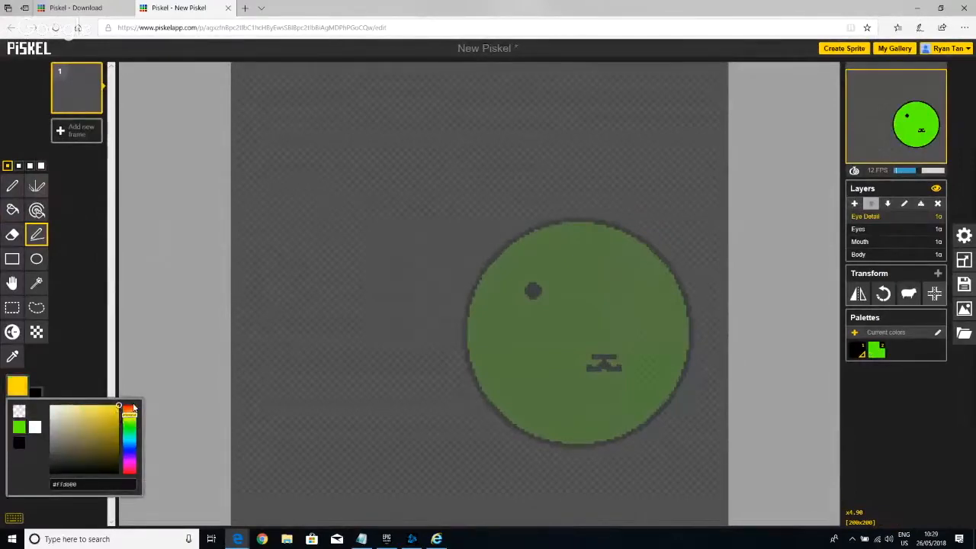
- Try drawing a small yellow cross beside the body with the second-smallest pen size, and undo the strokes
drag(419, 228, 429, 228)
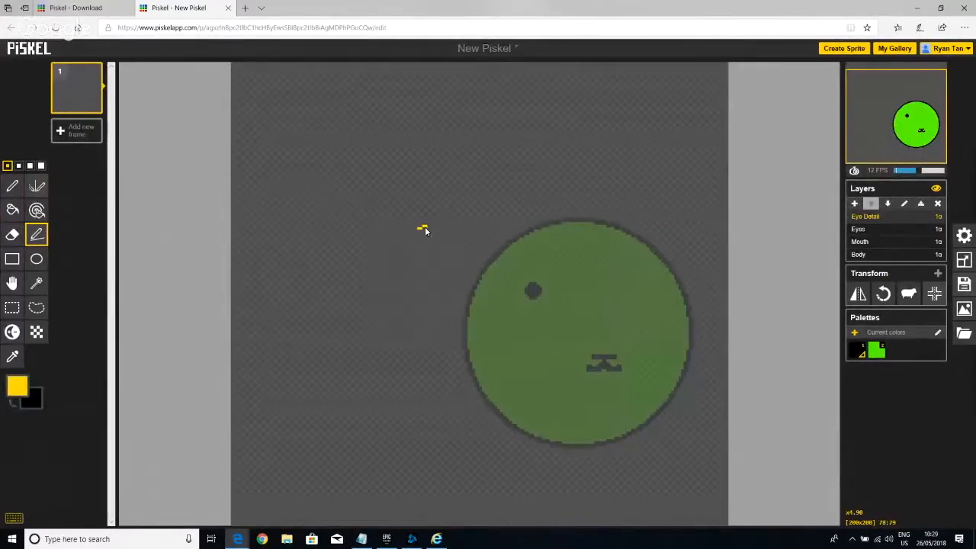
click(19, 165)
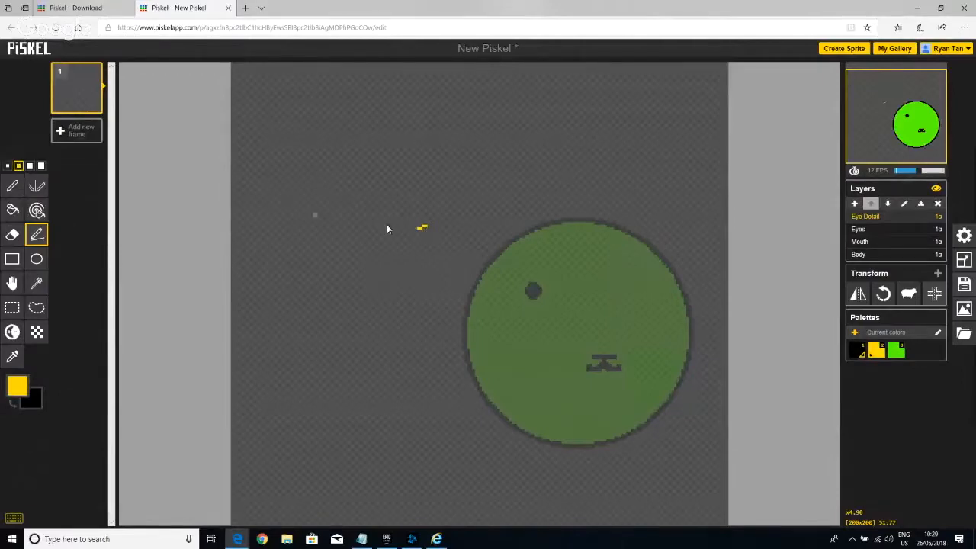
key(ctrl+z)
click(430, 231)
drag(428, 225, 428, 234)
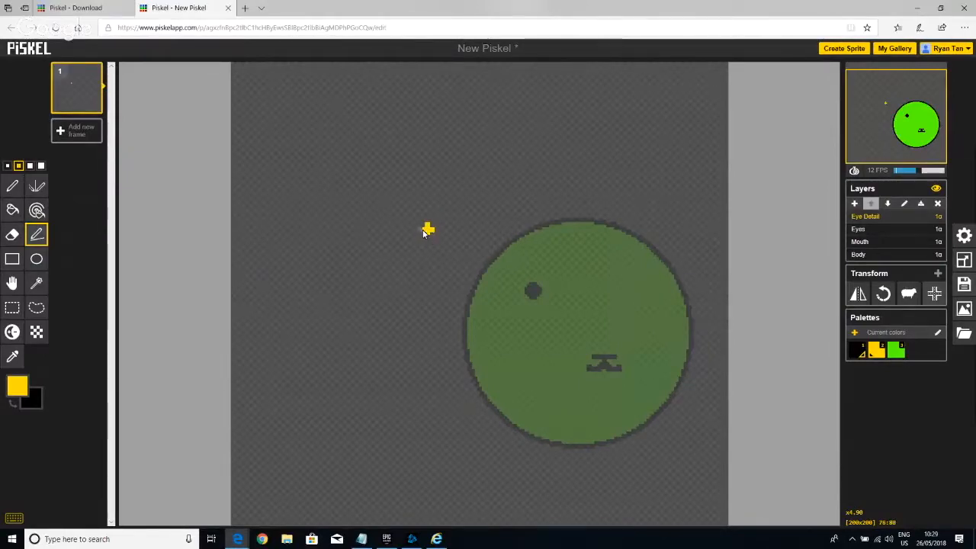
key(ctrl+z)
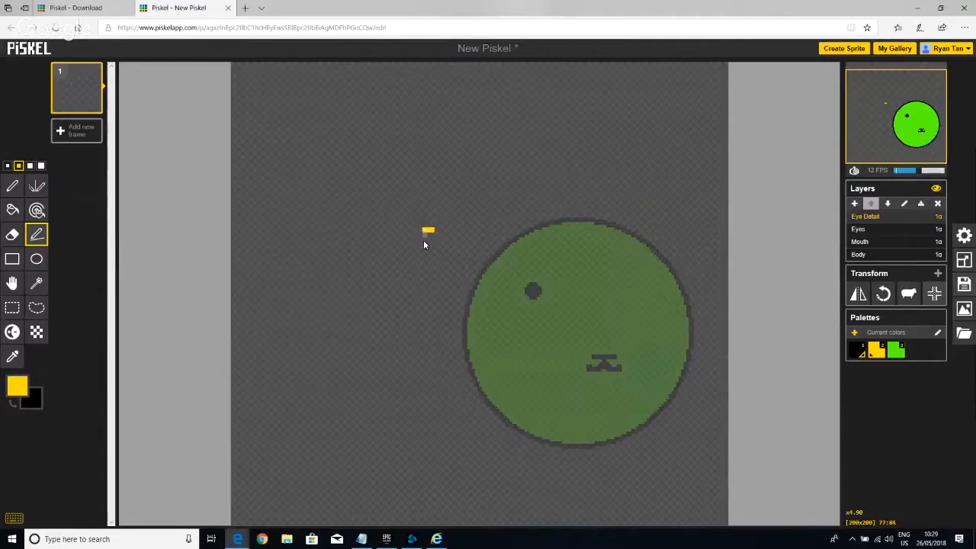
key(ctrl+z)
- Draw a tiny yellow X beside the body with the smallest pen size, and move it onto the centre of the black eye
click(8, 166)
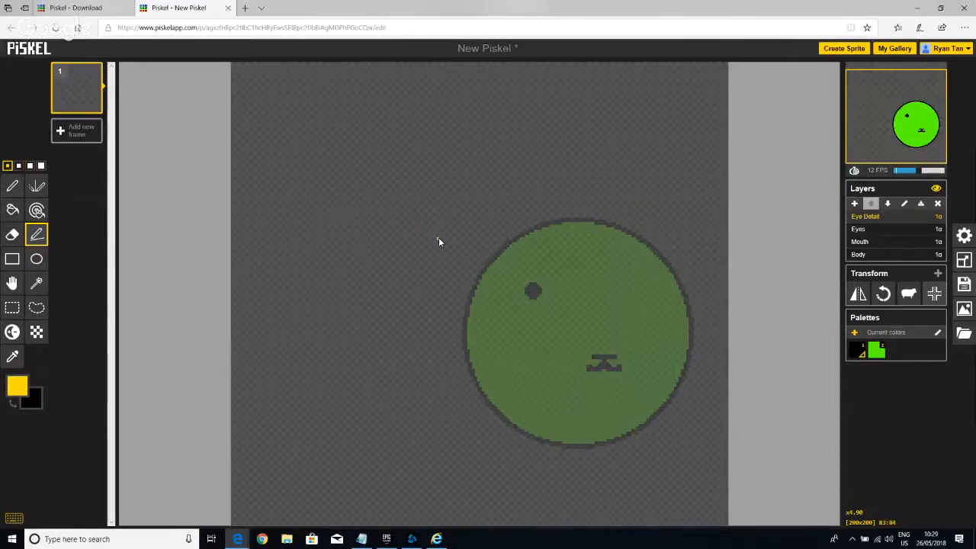
click(441, 242)
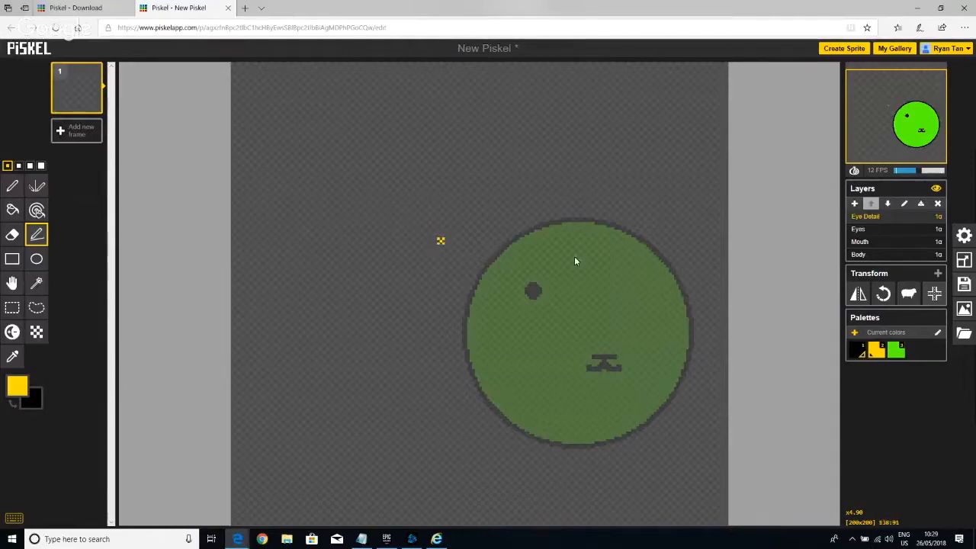
click(15, 309)
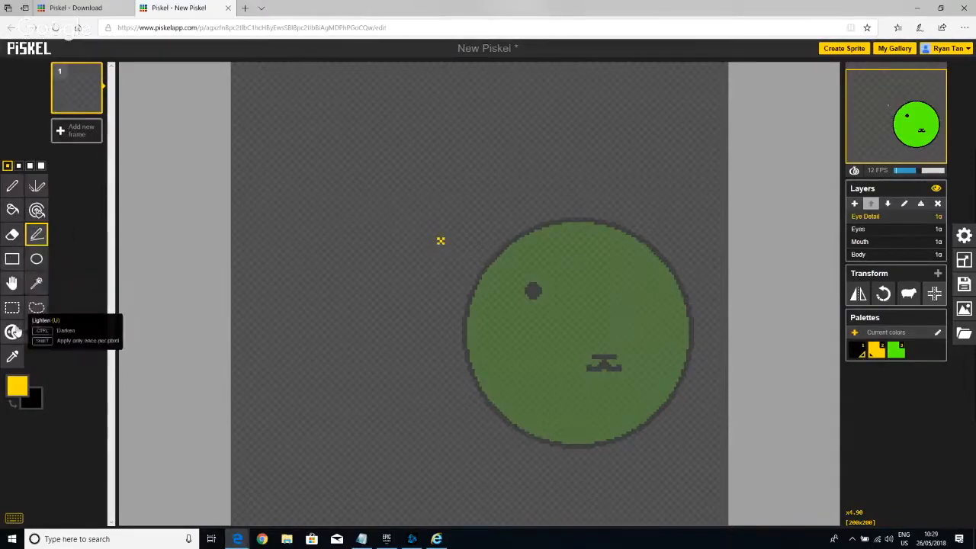
drag(375, 223, 542, 302)
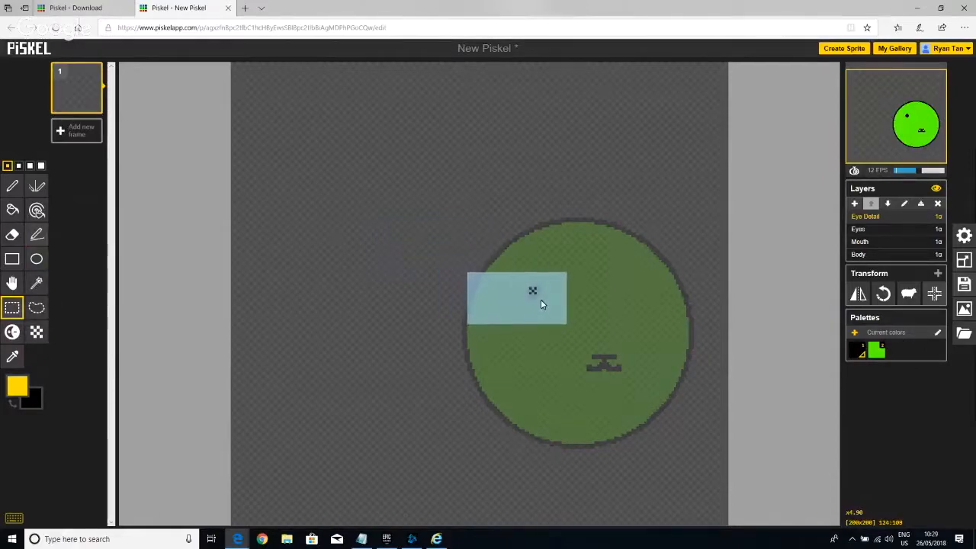
- Extend the yellow X on the eye by one pixel at each of its four tips with the Pen
scroll(542, 303, up, 1)
scroll(588, 313, up, 1)
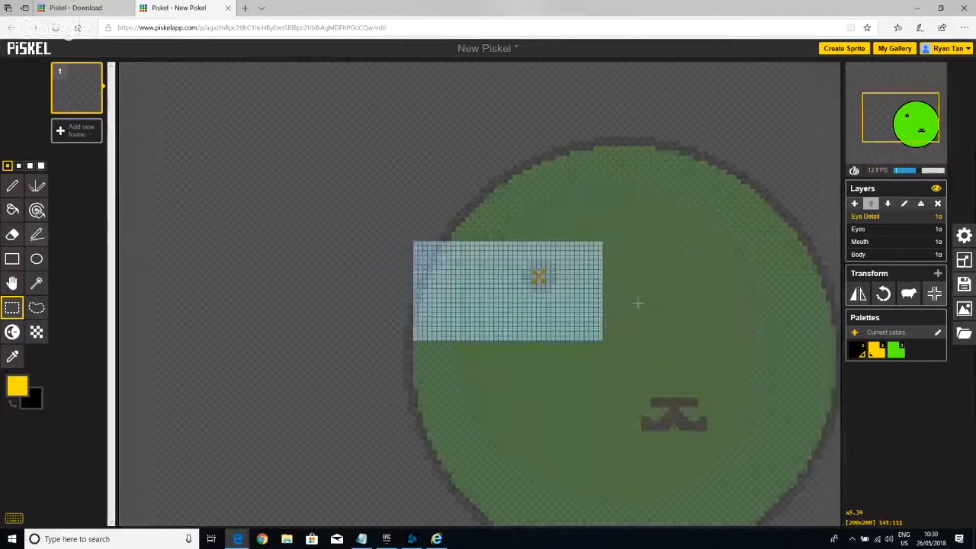
scroll(583, 267, up, 3)
click(13, 186)
click(457, 279)
click(488, 278)
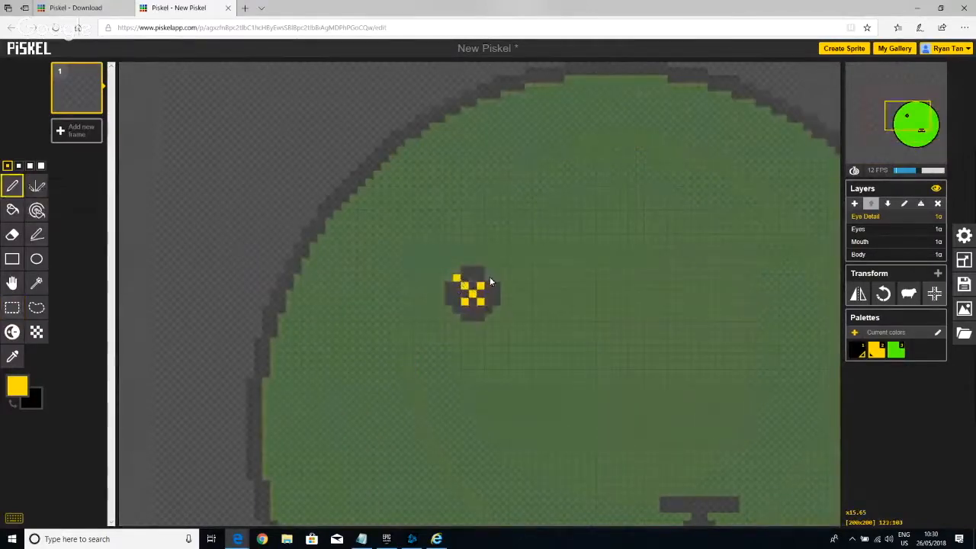
click(489, 309)
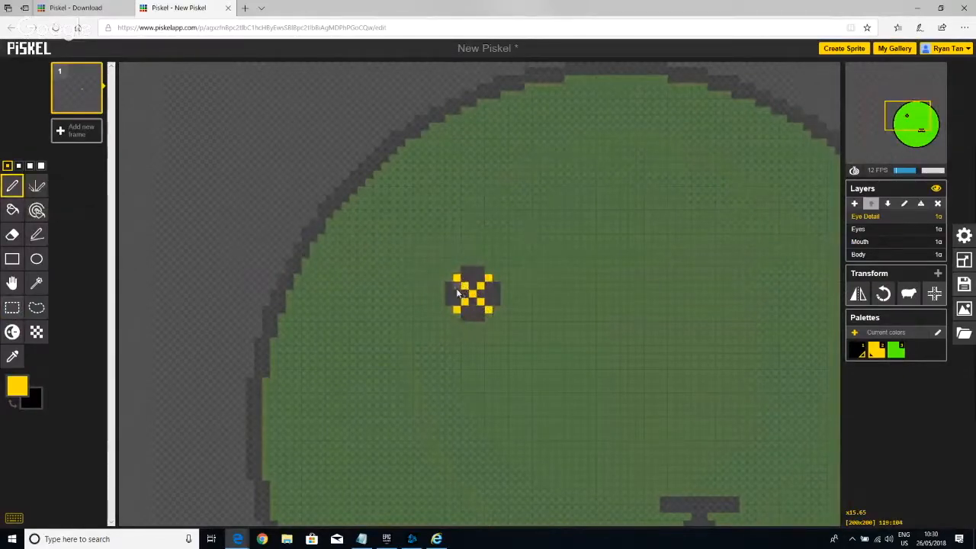
- Fill the four gaps around the centre of the yellow X on the eye with single yellow pixels
click(465, 294)
click(473, 286)
click(481, 294)
click(472, 301)
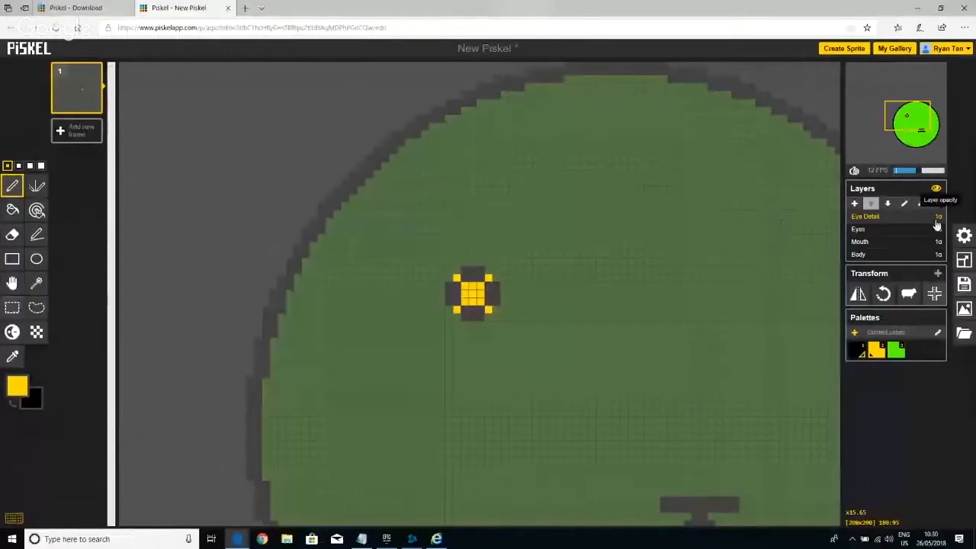
- Merge the Eye Detail layer with the Eyes layer below it
click(889, 230)
click(888, 219)
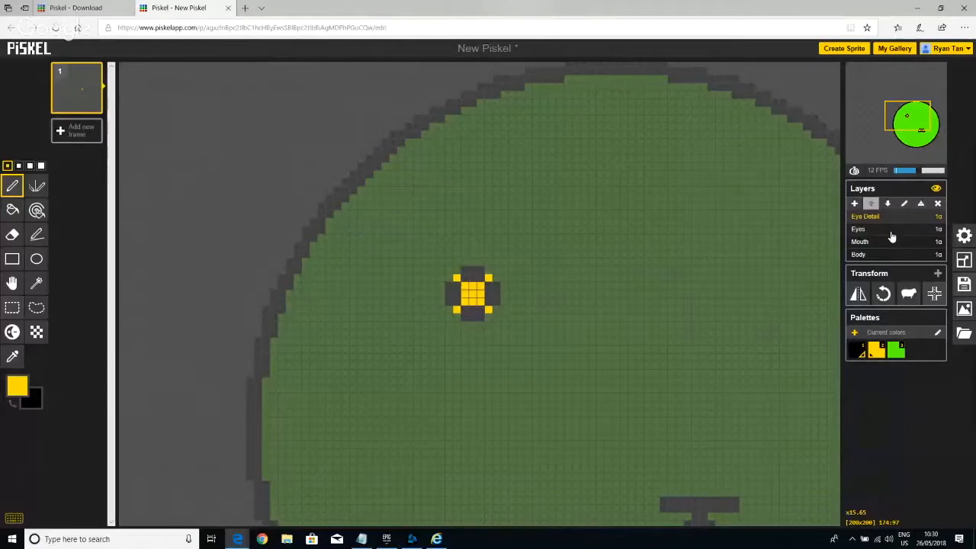
click(922, 206)
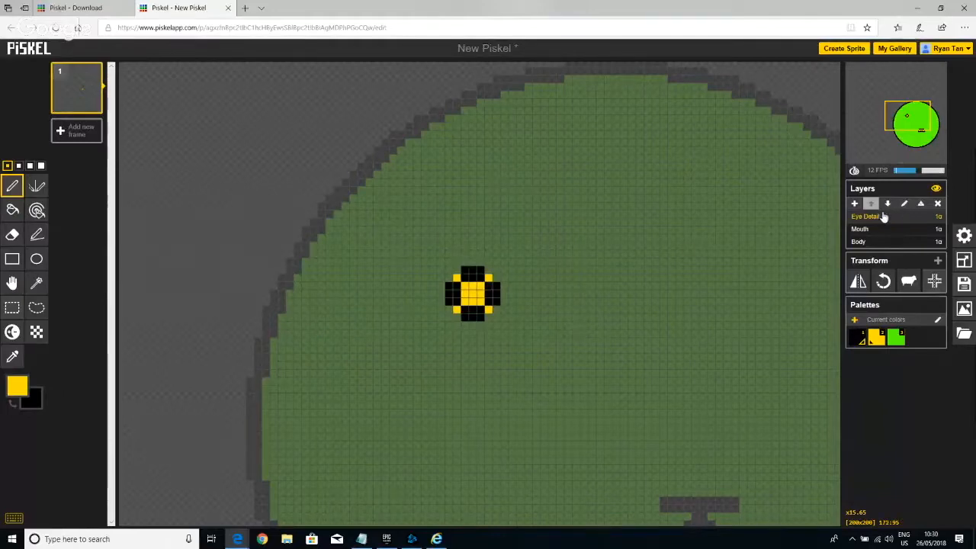
- Rename the merged eye layer as Eye
click(904, 204)
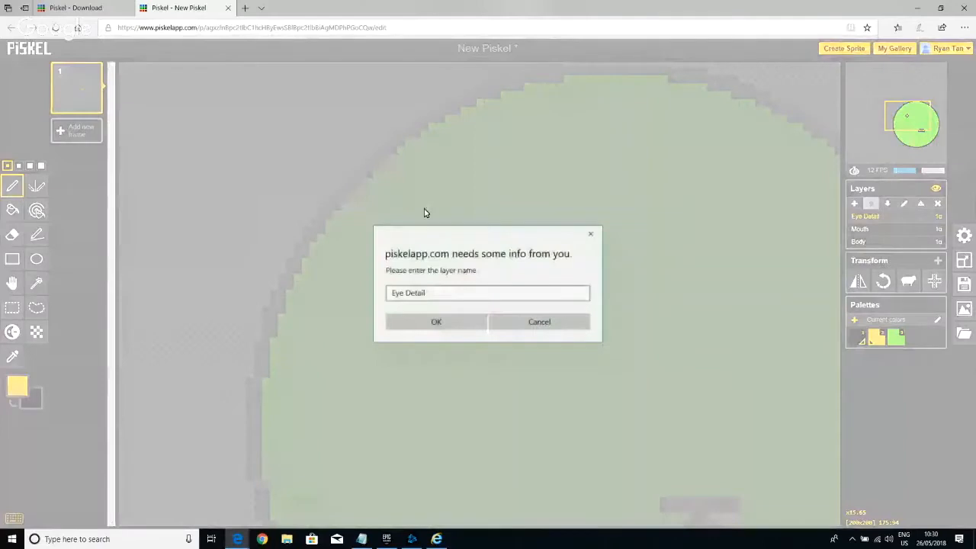
click(447, 296)
key(BackSpace)
key(BackSpace)
key(BackSpace)
key(BackSpace)
key(BackSpace)
key(BackSpace)
key(BackSpace)
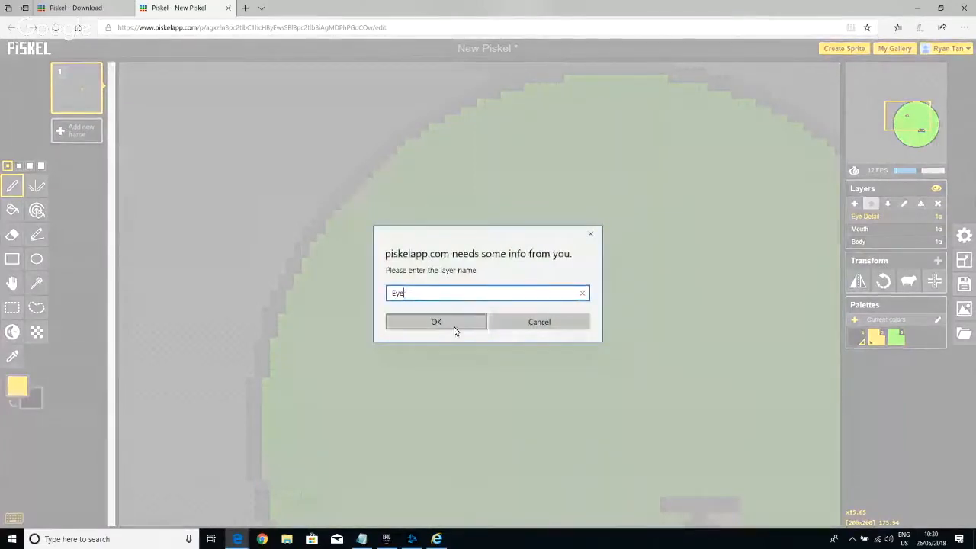
click(454, 329)
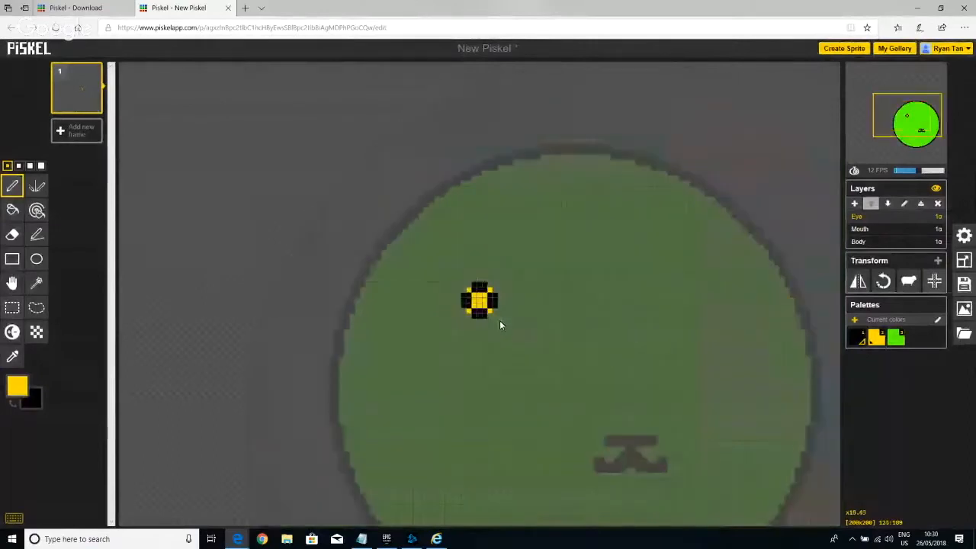
- Move the eye closer to the middle of the face and paste a copy level with it on the other side above the mouth
click(11, 307)
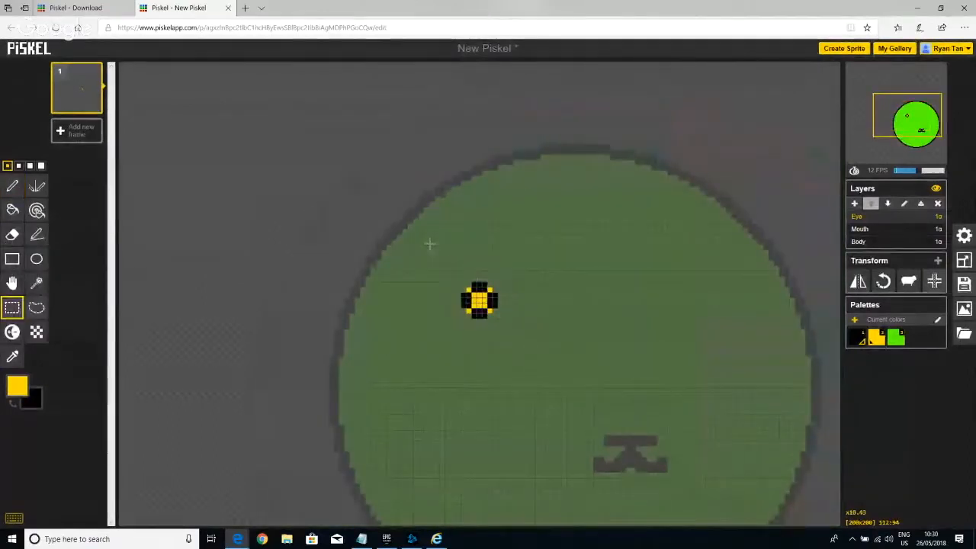
drag(429, 244, 560, 419)
mouse_move(538, 377)
mouse_down()
mouse_move(539, 368)
mouse_move(572, 366)
mouse_move(597, 382)
mouse_move(586, 382)
mouse_move(594, 390)
mouse_up()
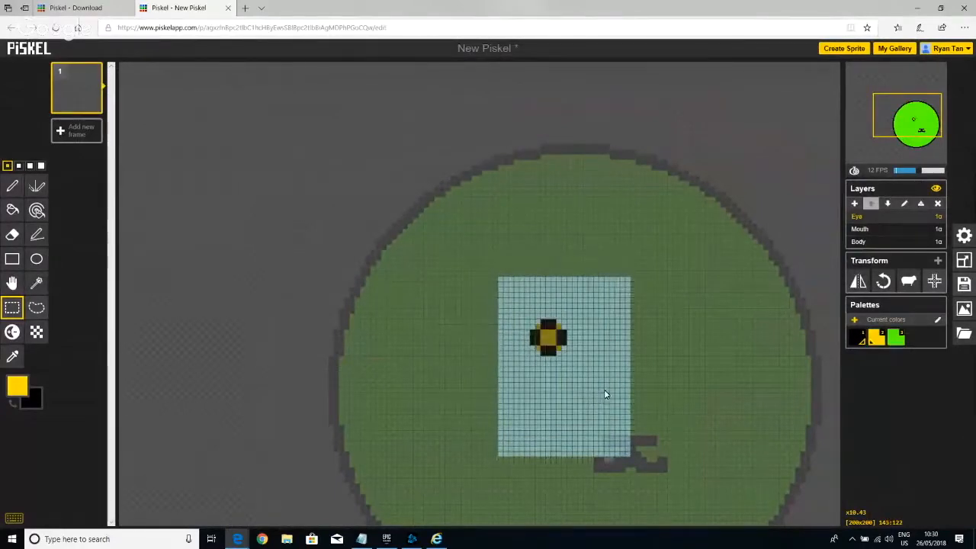
mouse_move(587, 394)
mouse_down()
mouse_move(617, 392)
mouse_move(610, 414)
mouse_move(577, 399)
mouse_move(596, 403)
mouse_up()
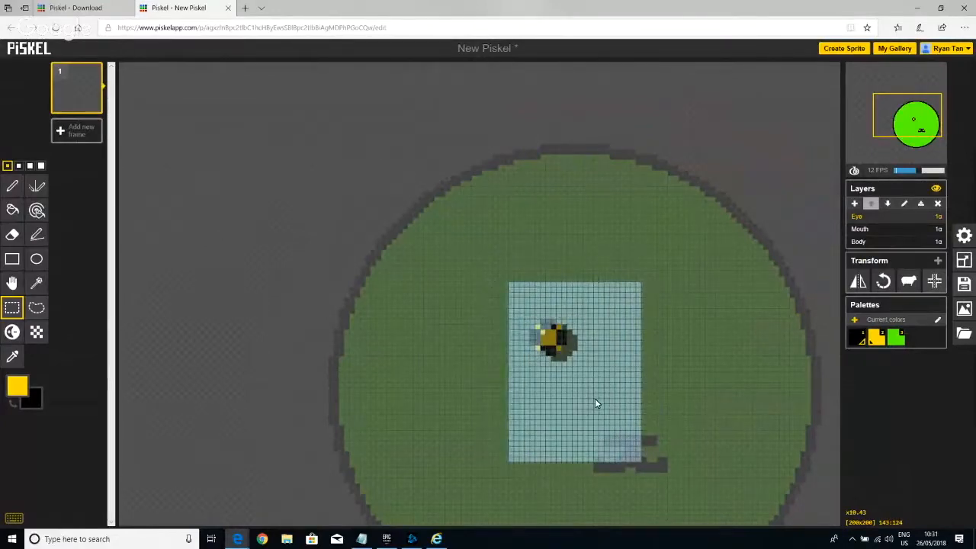
drag(597, 404, 314, 241)
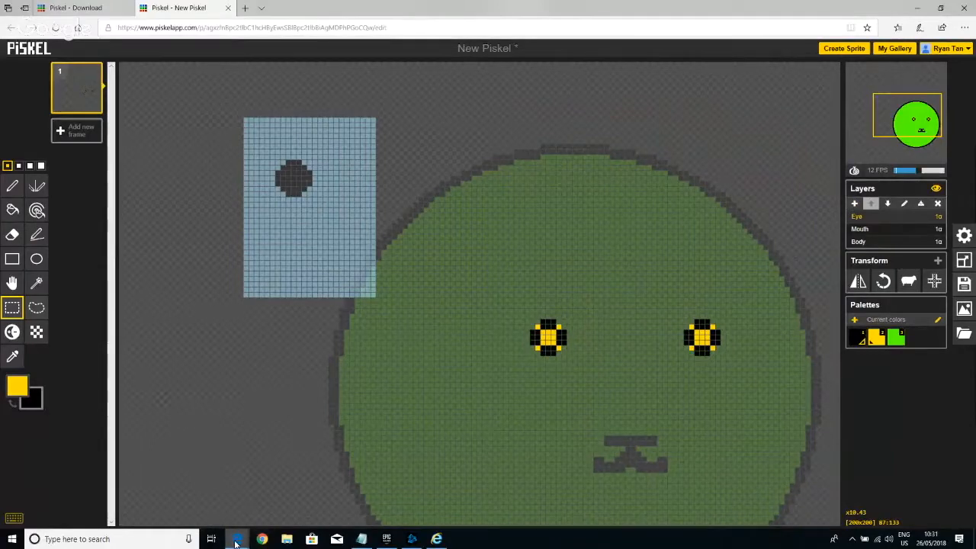
- Switch to the browser window with the MapleStory slime picture, examine its eyes, and return to the Piskel editor
mouse_move(237, 542)
click(349, 488)
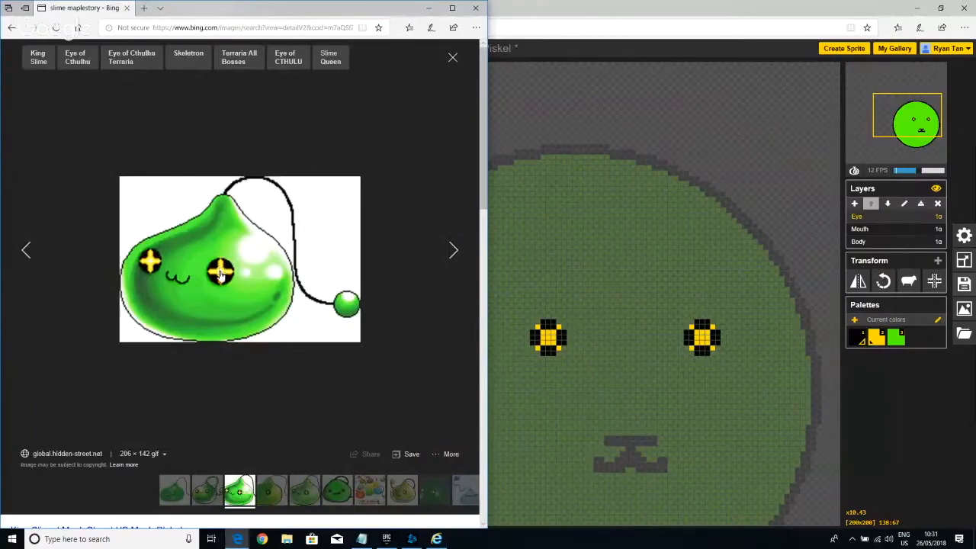
click(593, 12)
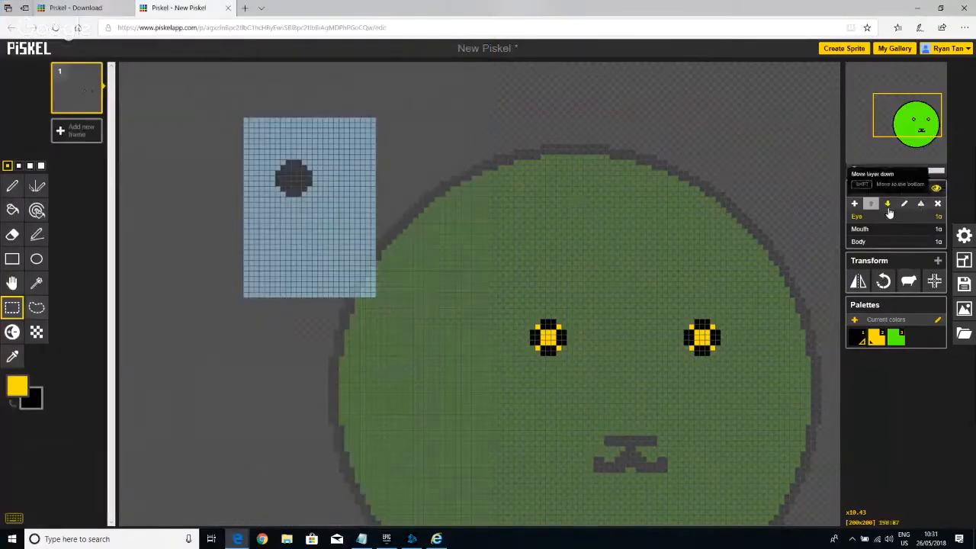
- Add a new layer above the Eye layer and name it Shine
click(855, 203)
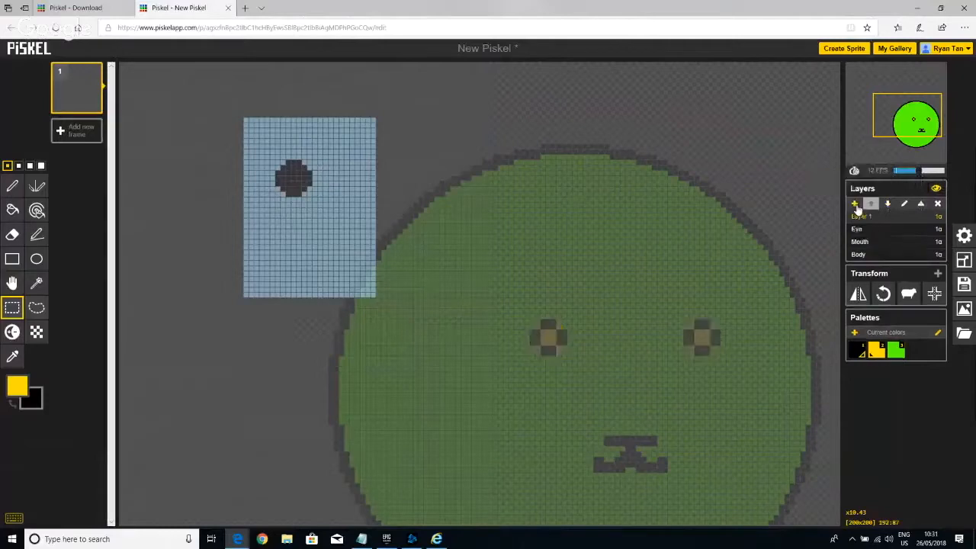
click(905, 206)
text(Shine)
click(398, 322)
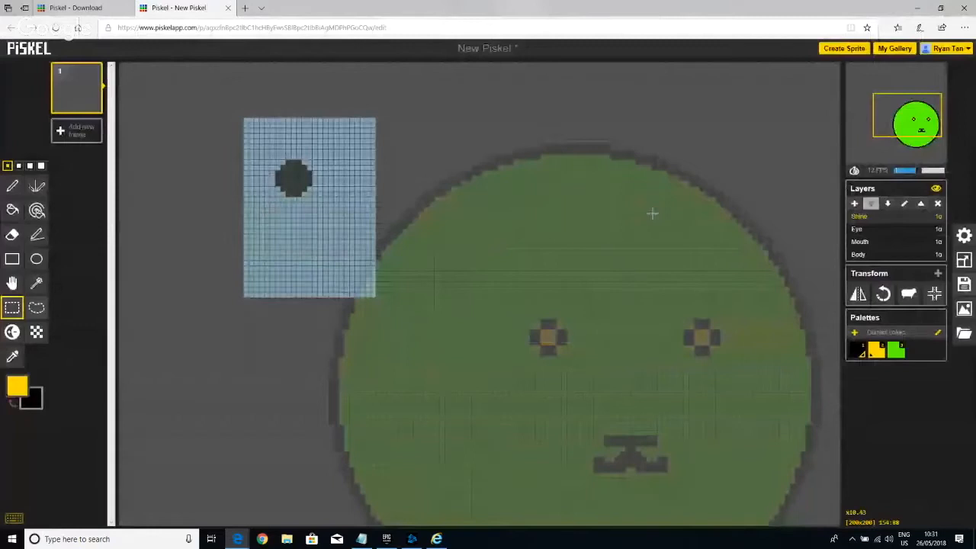
- Set the secondary colour to white and draw a tiny white plus-shaped highlight at the upper left of the first eye
click(36, 259)
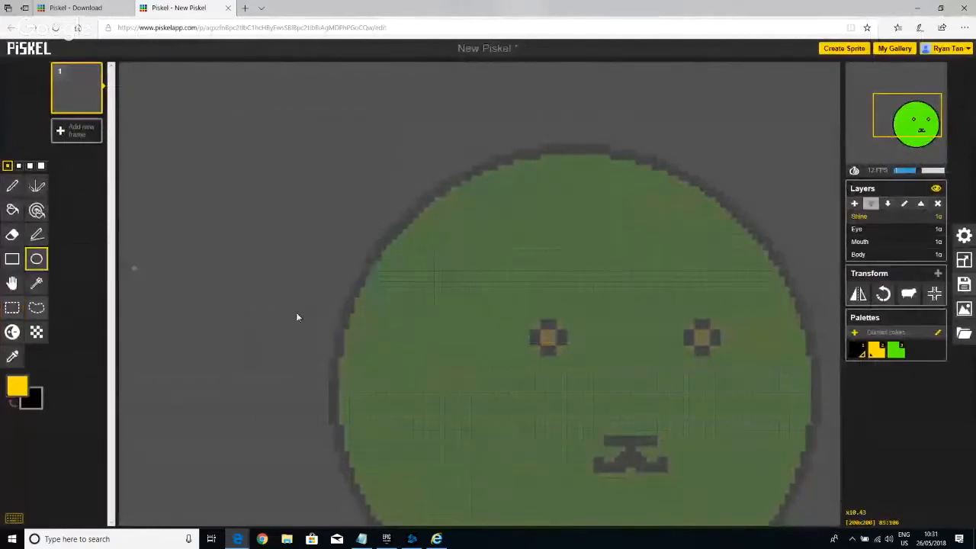
click(34, 398)
click(47, 419)
drag(539, 330, 549, 336)
key(ctrl+z)
key(ctrl+z)
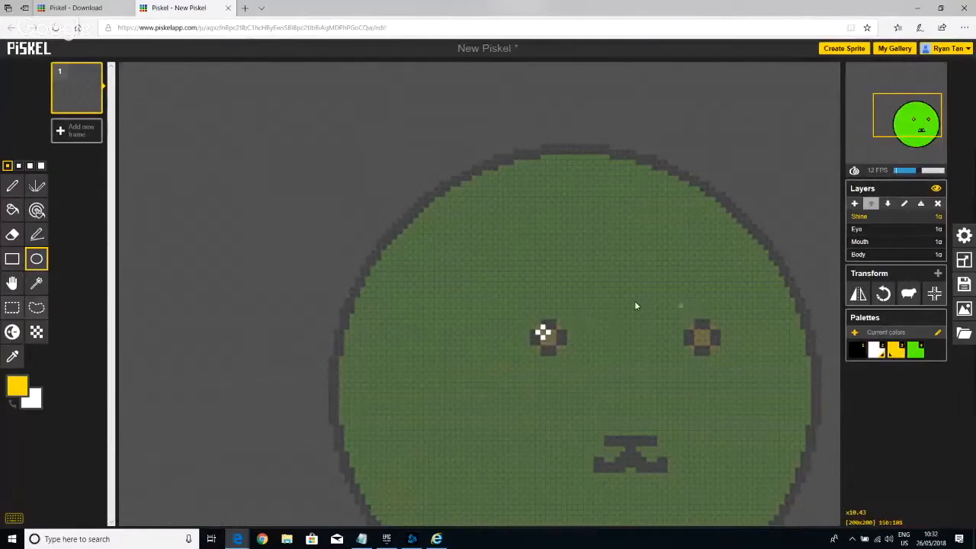
click(12, 186)
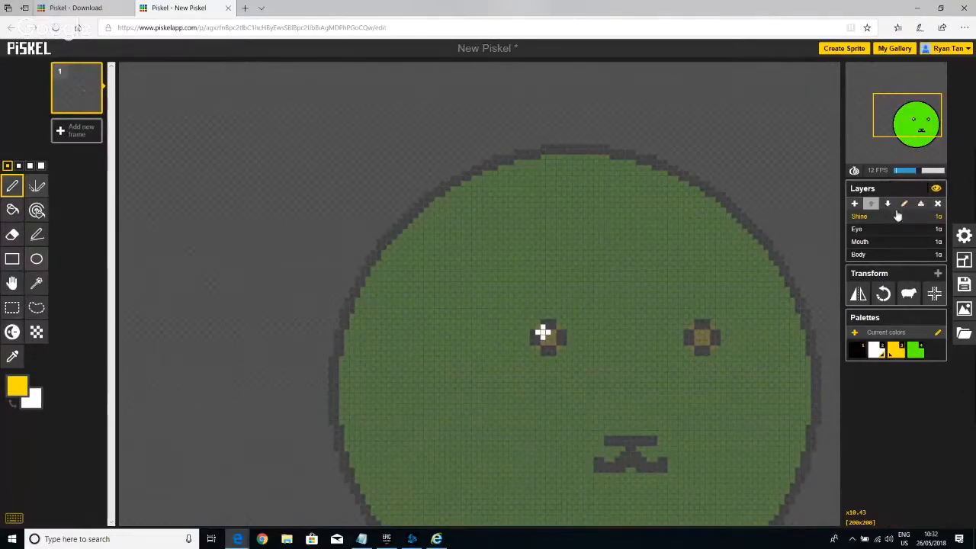
- Set the Shine layer's opacity to 0.6
click(939, 218)
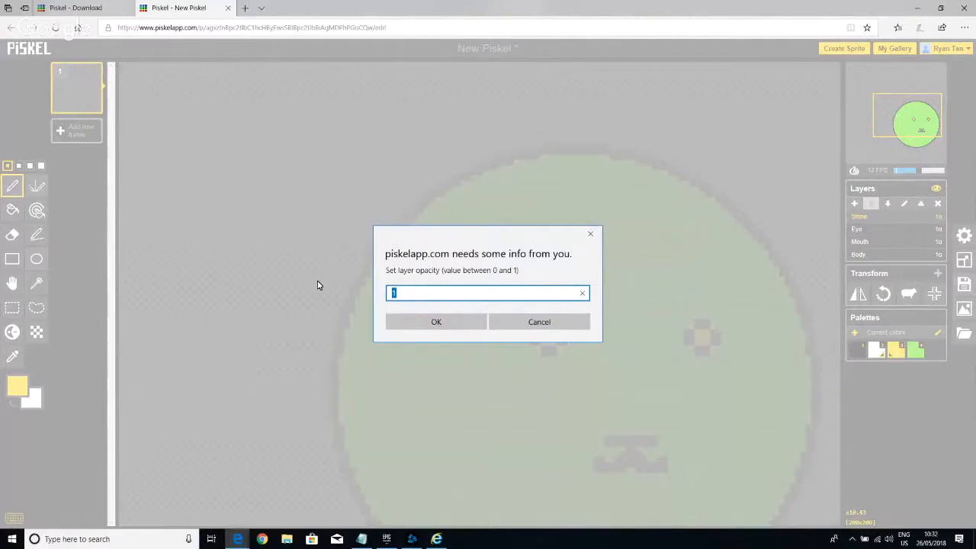
text(0.6)
click(460, 328)
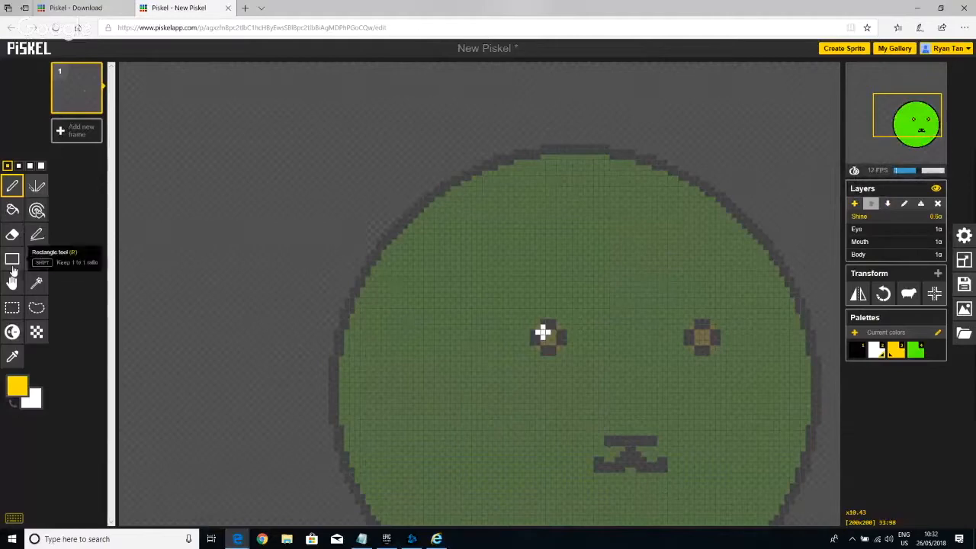
- Copy the white plus highlight from the first eye and paste it onto the same spot of the second eye
click(12, 308)
drag(483, 278, 620, 421)
drag(561, 353, 545, 203)
key(ctrl+v)
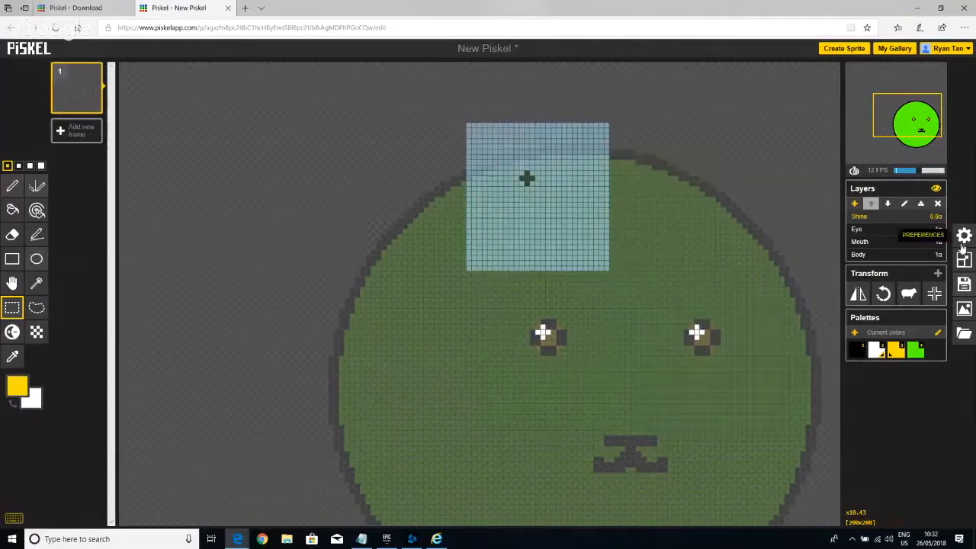
- Open the sprite preview in a maximized popup window, check the eye highlights, and close it
mouse_move(936, 75)
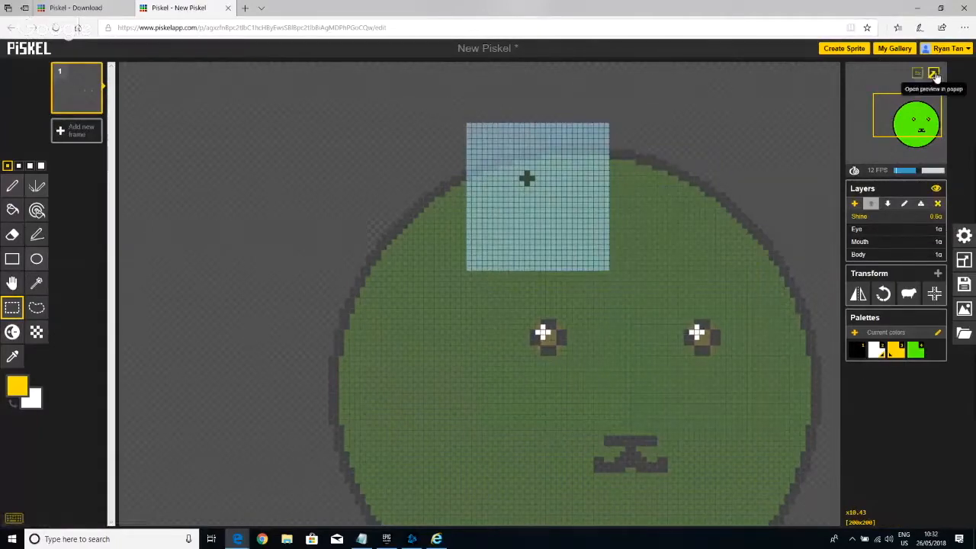
click(935, 75)
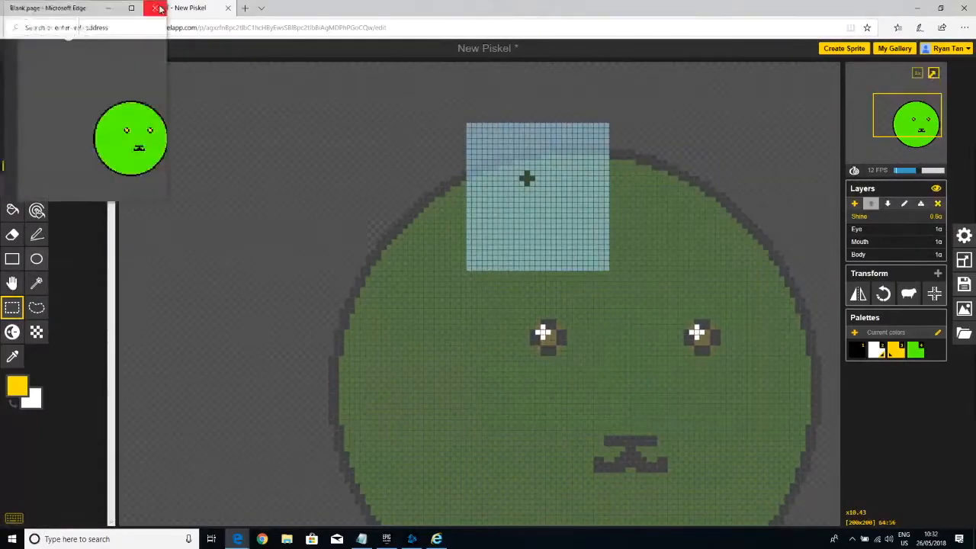
click(131, 8)
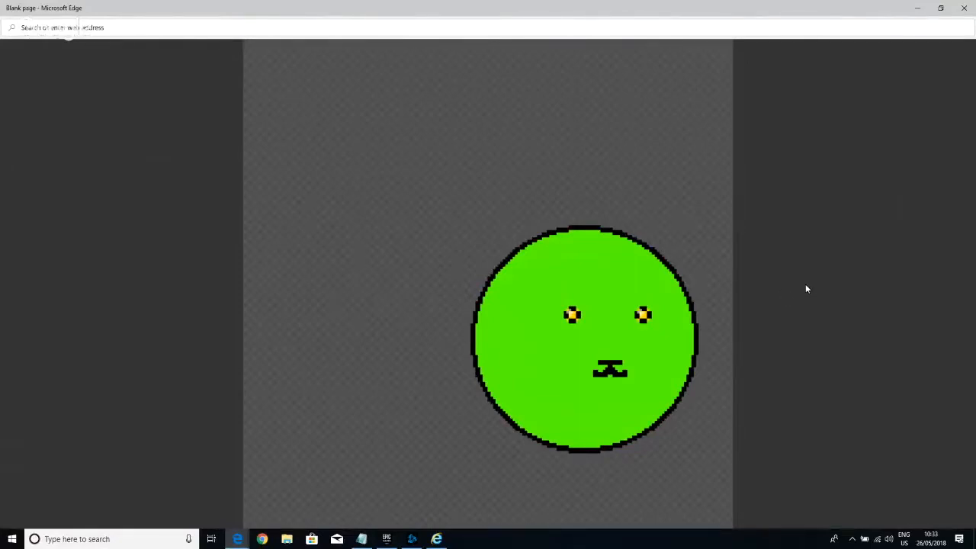
click(971, 6)
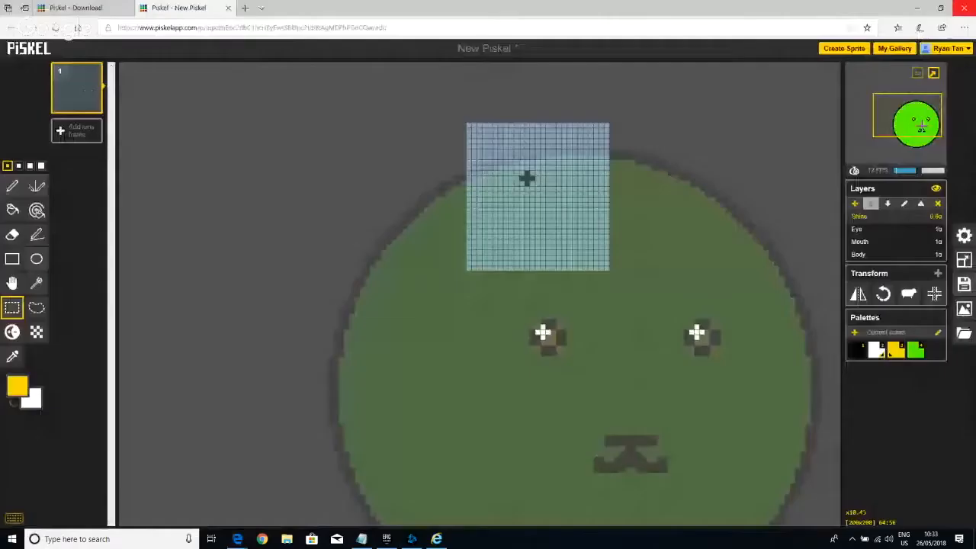
- Drop the selection and add a new layer named Bobble above the Shine layer
scroll(669, 221, down, 3)
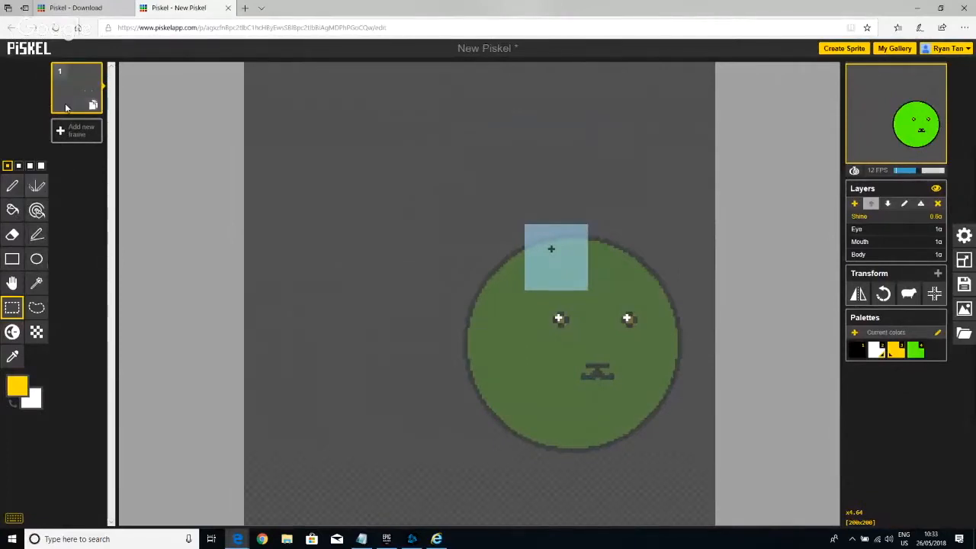
click(12, 186)
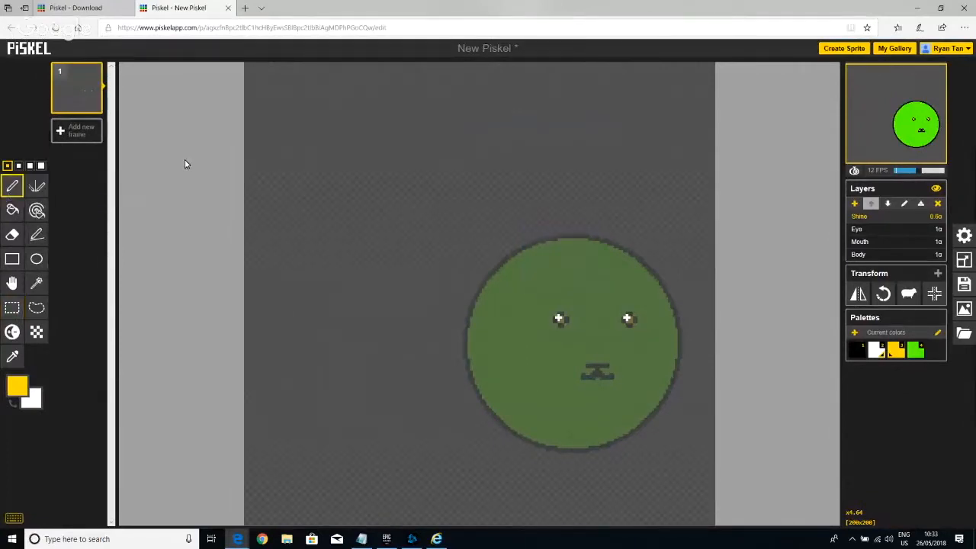
click(855, 204)
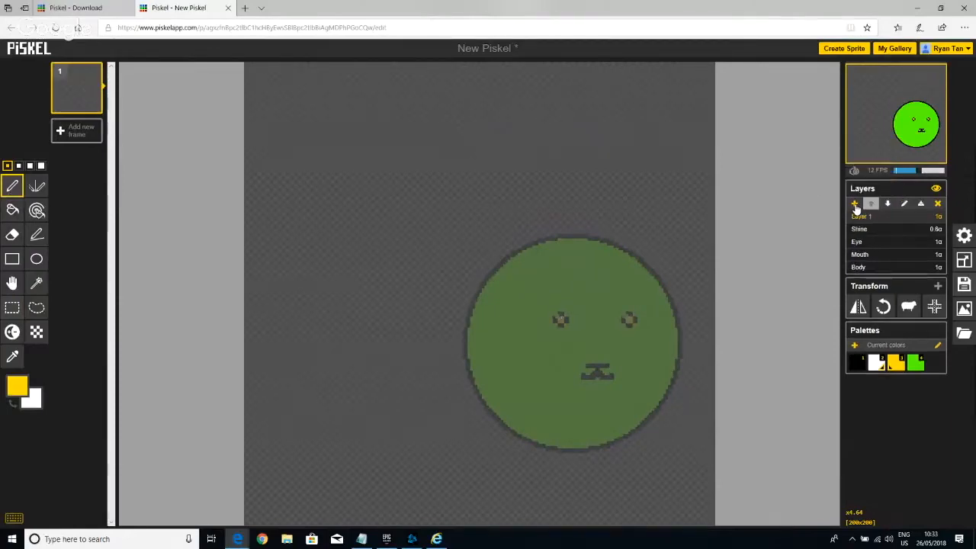
click(906, 206)
text(Babble)
click(438, 322)
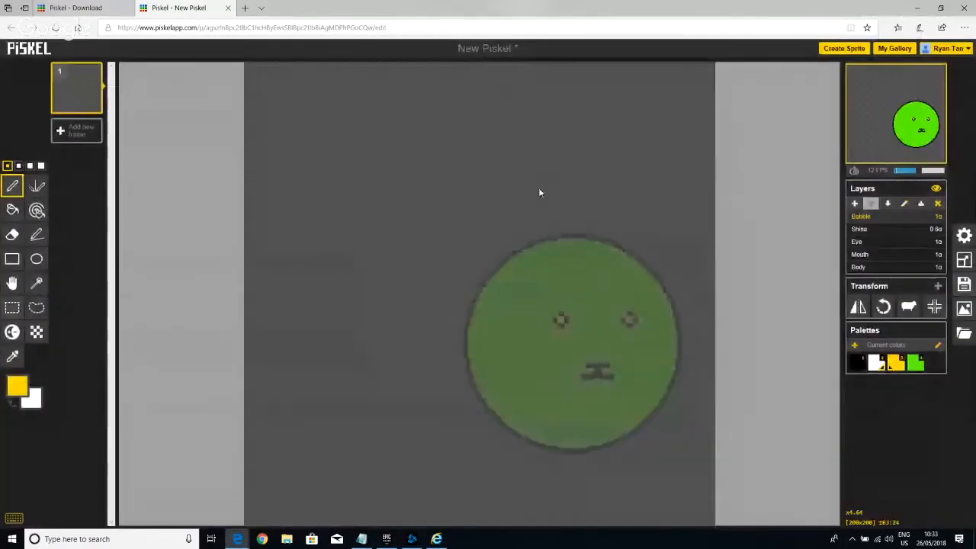
- Draw a long curved black antenna arching up and over from the top of the body, using the second-largest pen size
click(29, 167)
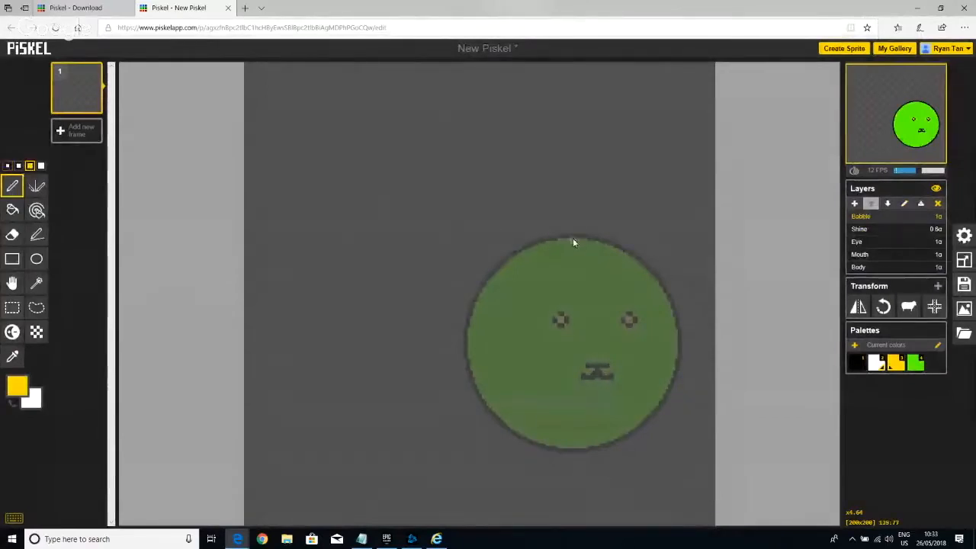
mouse_move(571, 235)
mouse_down()
mouse_move(447, 111)
mouse_move(385, 211)
mouse_up()
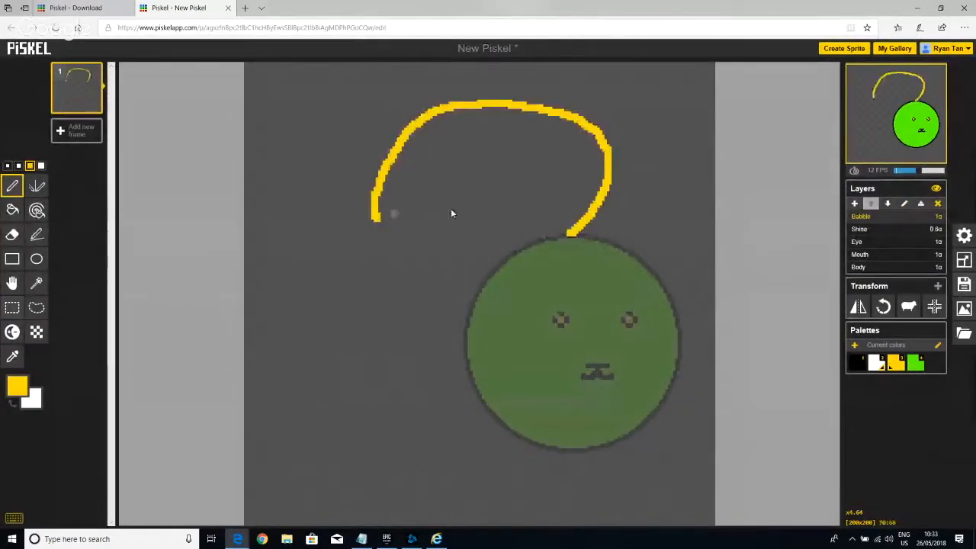
key(ctrl+z)
click(855, 364)
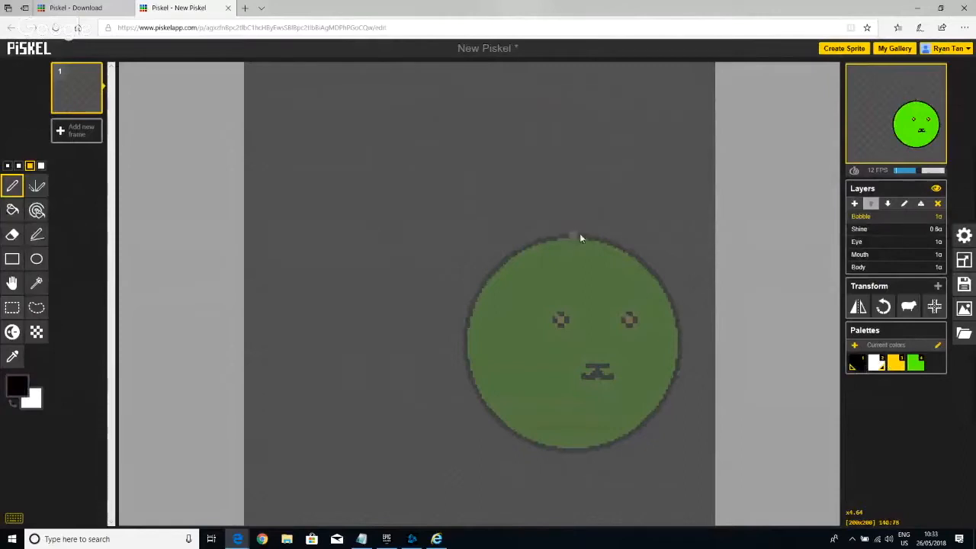
mouse_move(573, 234)
mouse_down()
mouse_move(369, 122)
mouse_move(334, 283)
mouse_up()
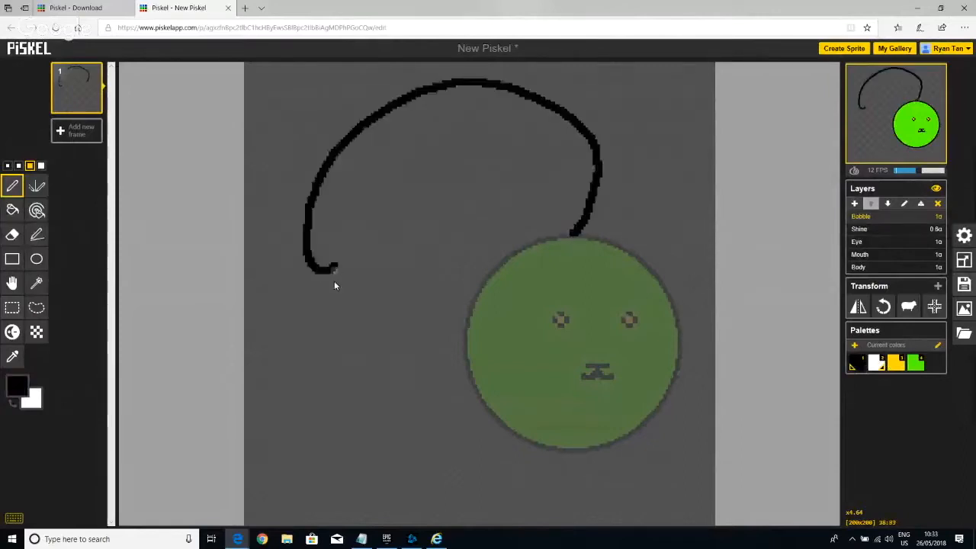
- Draw a black-outlined circle at the free end of the antenna and fill it with yellow
click(35, 258)
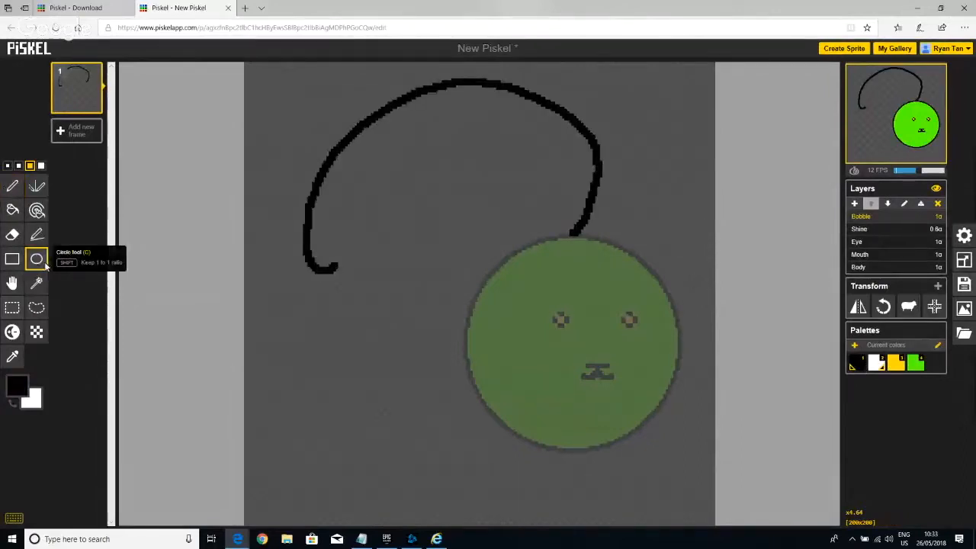
mouse_move(290, 265)
mouse_down()
mouse_move(340, 315)
mouse_move(414, 364)
mouse_move(355, 328)
mouse_move(364, 329)
mouse_up()
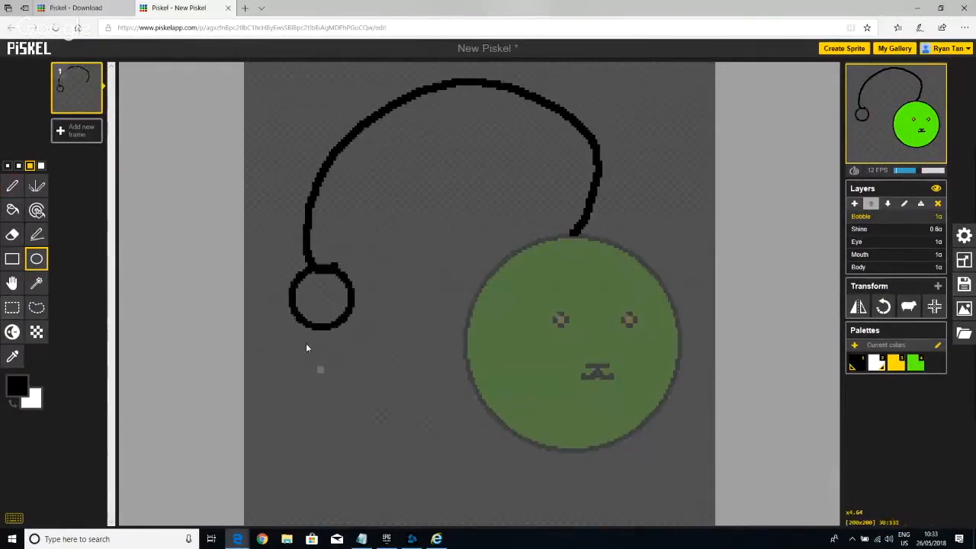
click(897, 366)
click(12, 210)
click(326, 307)
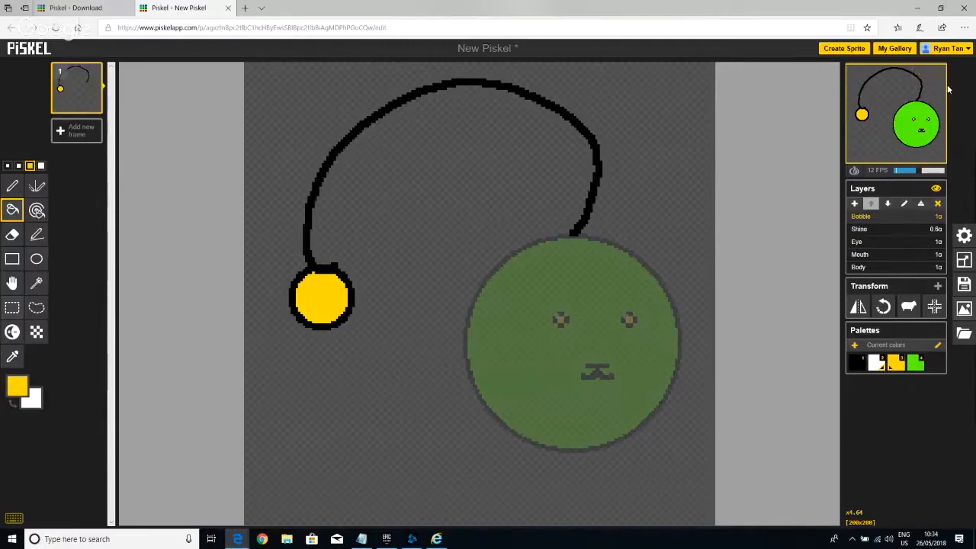
- Duplicate frame 1, including all its layers, as the second frame of the animation
mouse_move(909, 135)
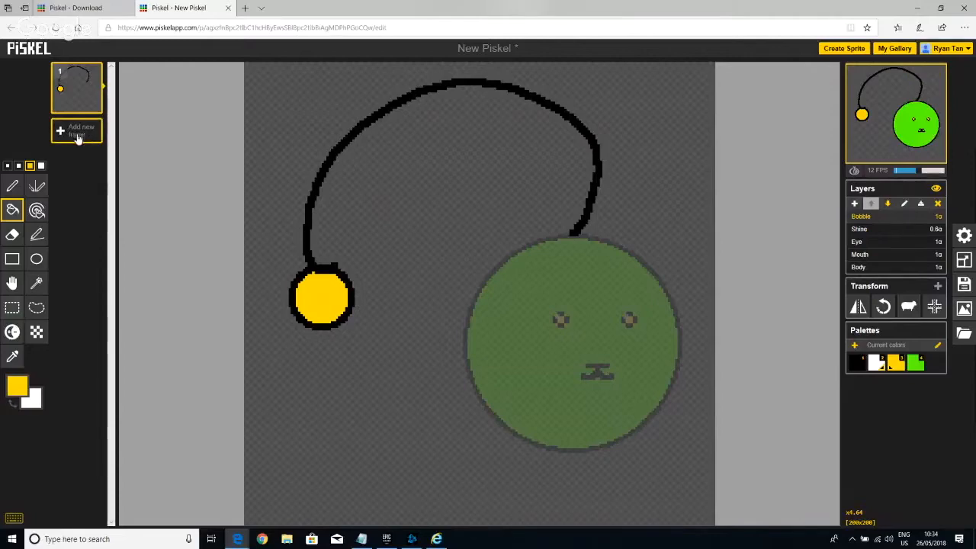
mouse_move(98, 100)
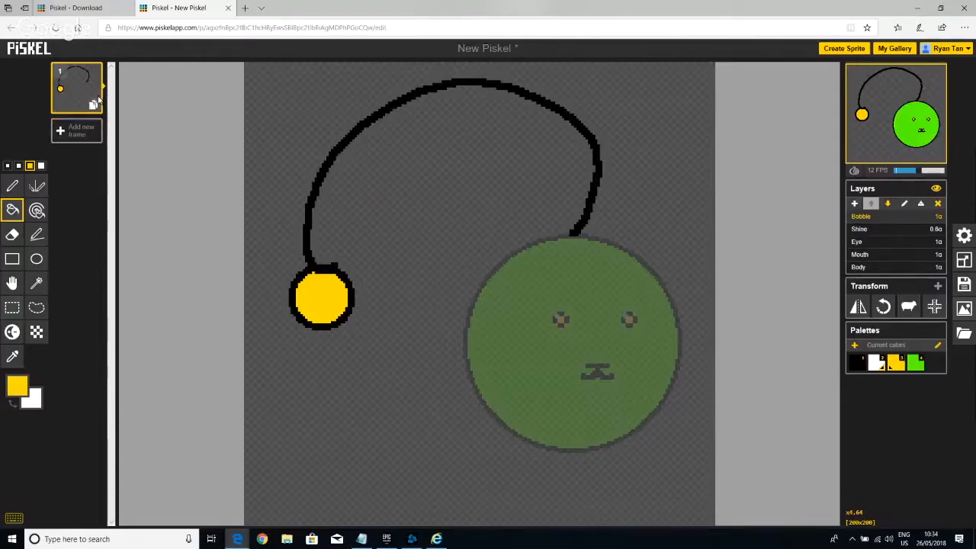
click(67, 134)
mouse_move(69, 129)
click(94, 127)
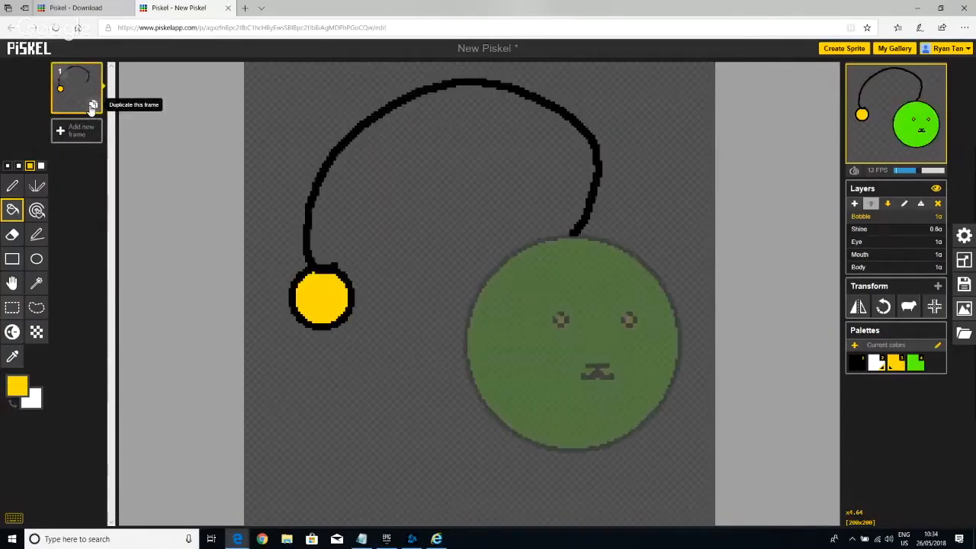
click(92, 106)
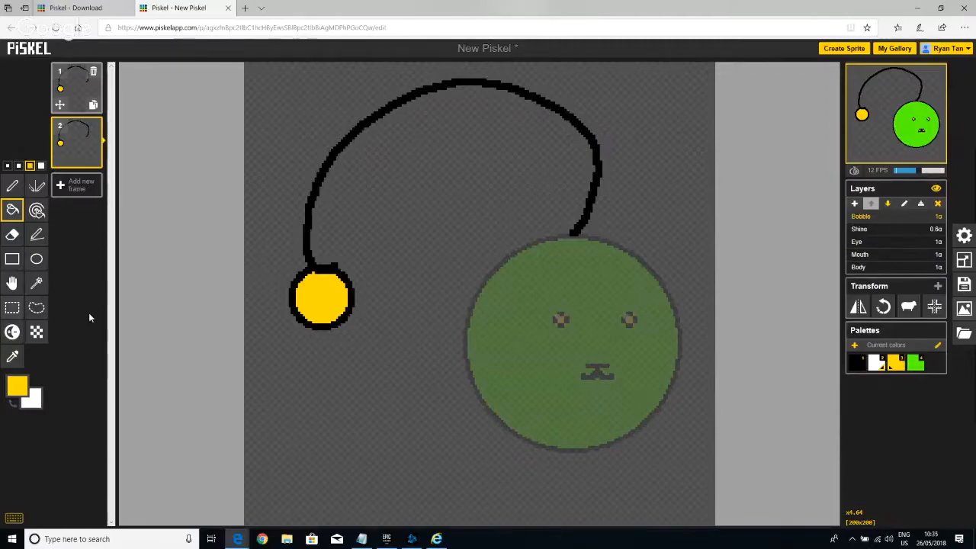
- Delete the whole black antenna from the Bobble layer in frame 2 with rectangular selections, keeping the yellow ball
click(11, 307)
drag(269, 339, 348, 447)
drag(288, 133, 633, 262)
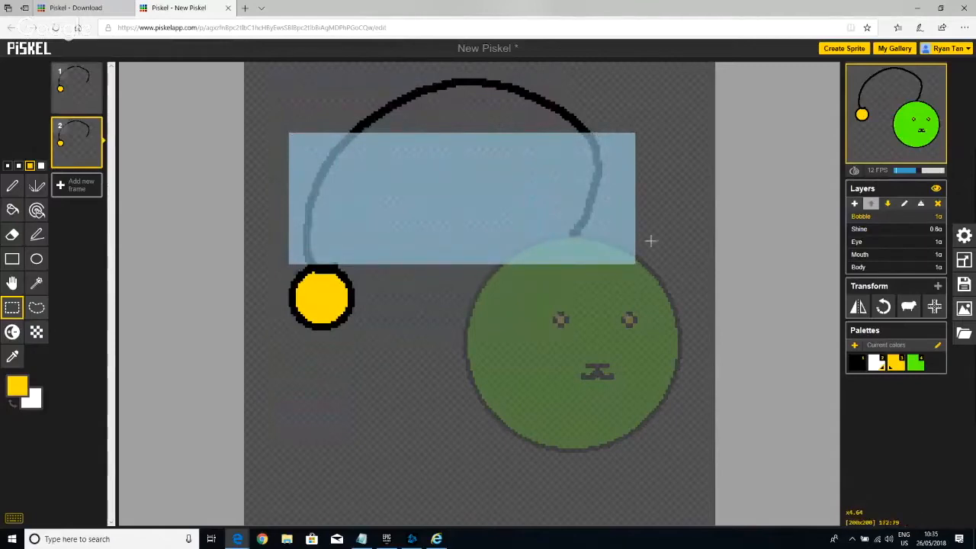
key(Delete)
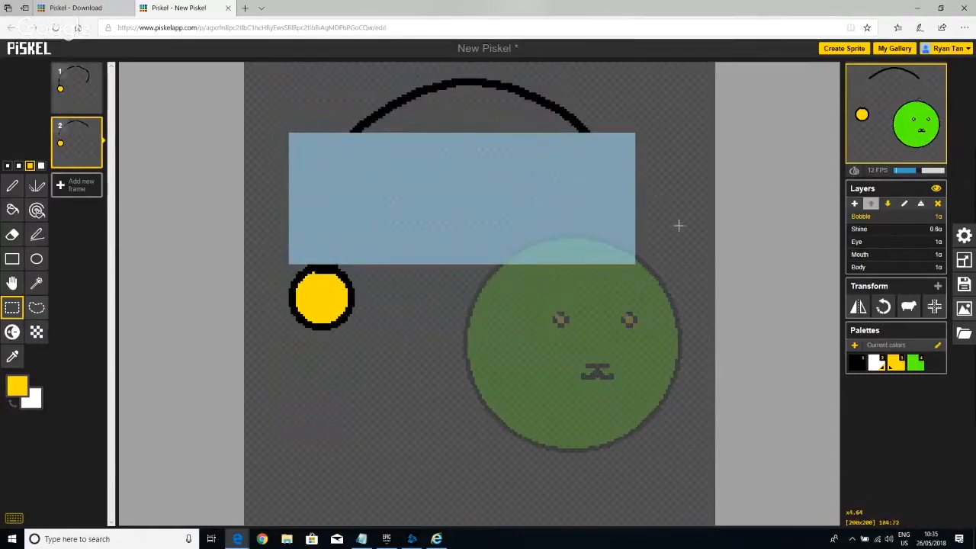
click(680, 191)
mouse_move(659, 187)
mouse_down()
mouse_move(270, 87)
mouse_move(277, 65)
mouse_up()
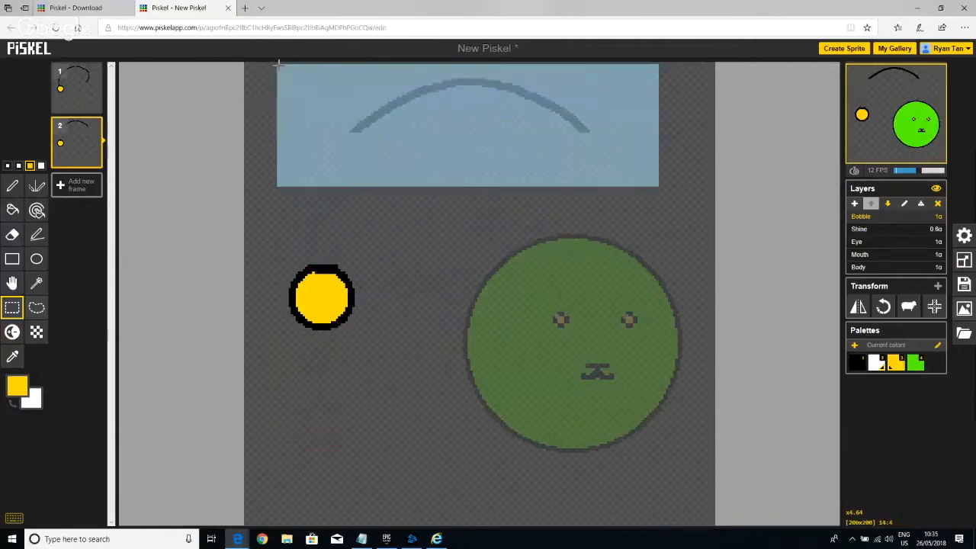
key(Delete)
- Draw a new black antenna in frame 2 with the pen, looping up from the top of the body and curving back down just beside it
click(12, 186)
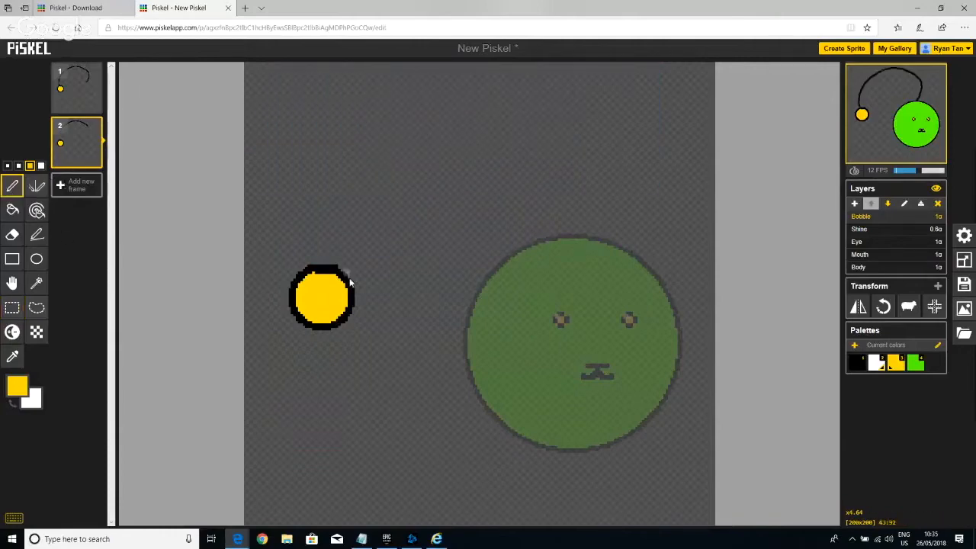
mouse_move(571, 235)
mouse_down()
mouse_move(576, 139)
mouse_move(484, 131)
mouse_up()
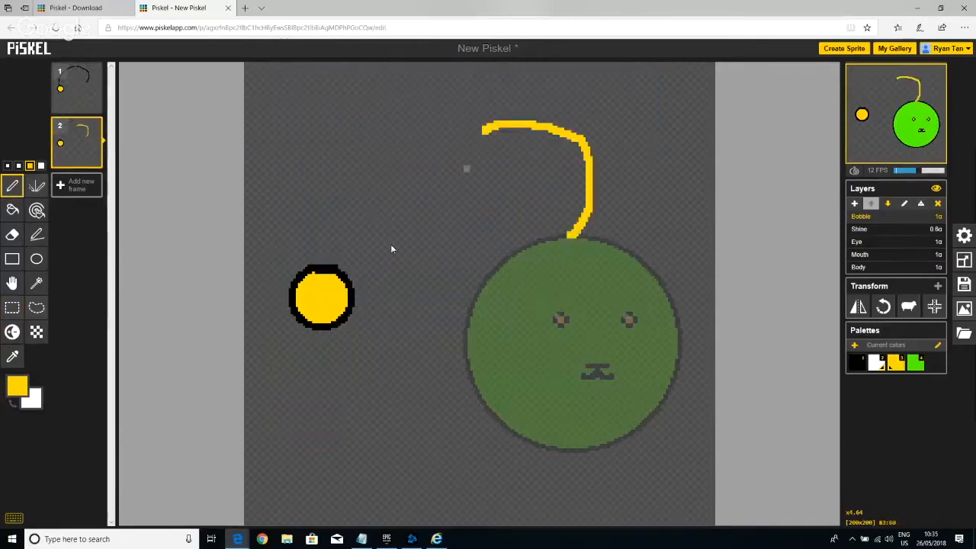
key(ctrl+z)
click(857, 364)
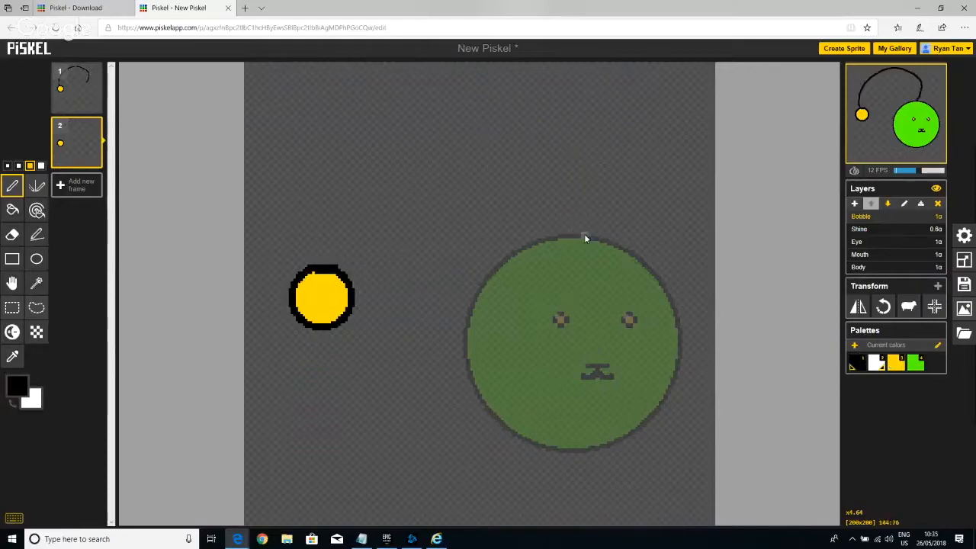
mouse_move(582, 232)
mouse_down()
mouse_move(571, 102)
mouse_move(480, 97)
mouse_move(470, 173)
mouse_up()
drag(477, 208, 443, 249)
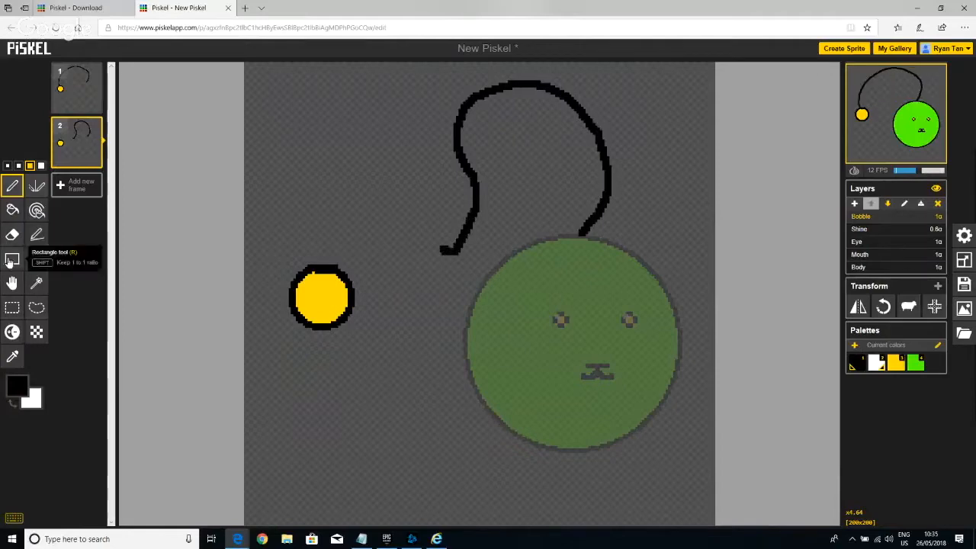
- Move the yellow ball in frame 2 to the free end of the new antenna and drop the selection
click(11, 307)
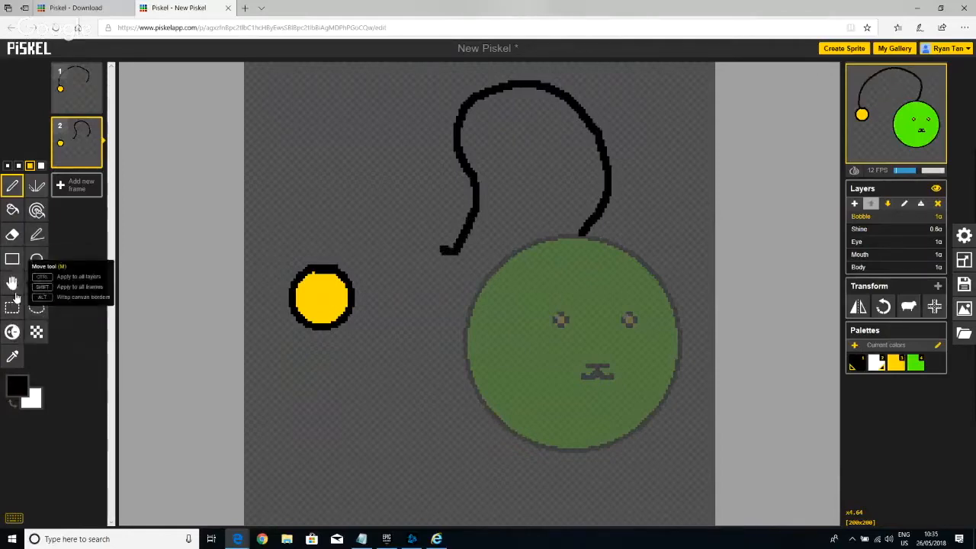
drag(266, 234, 415, 404)
drag(329, 299, 488, 283)
click(327, 361)
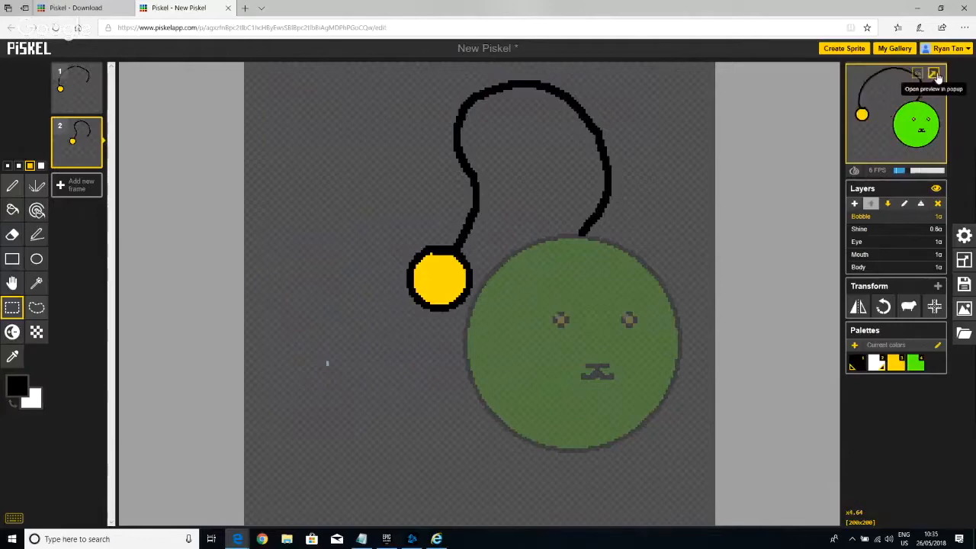
- Try to view the two-frame animation in the preview popup, close the popup, and set the playback speed to 6 FPS
click(937, 73)
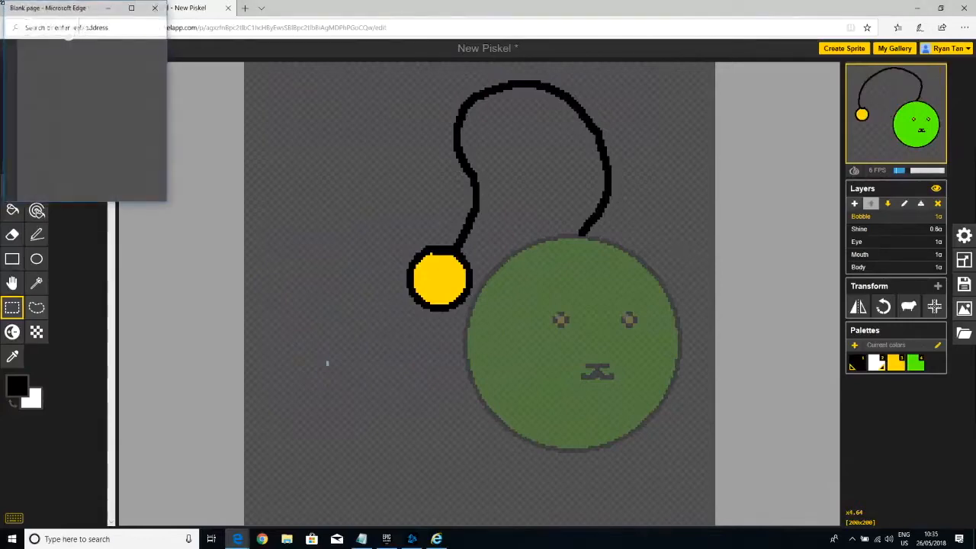
click(131, 8)
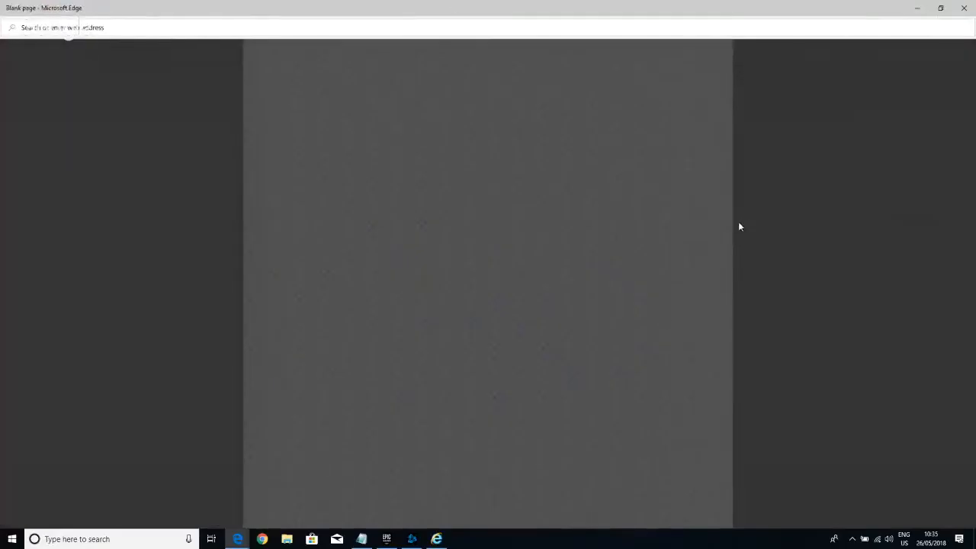
click(964, 8)
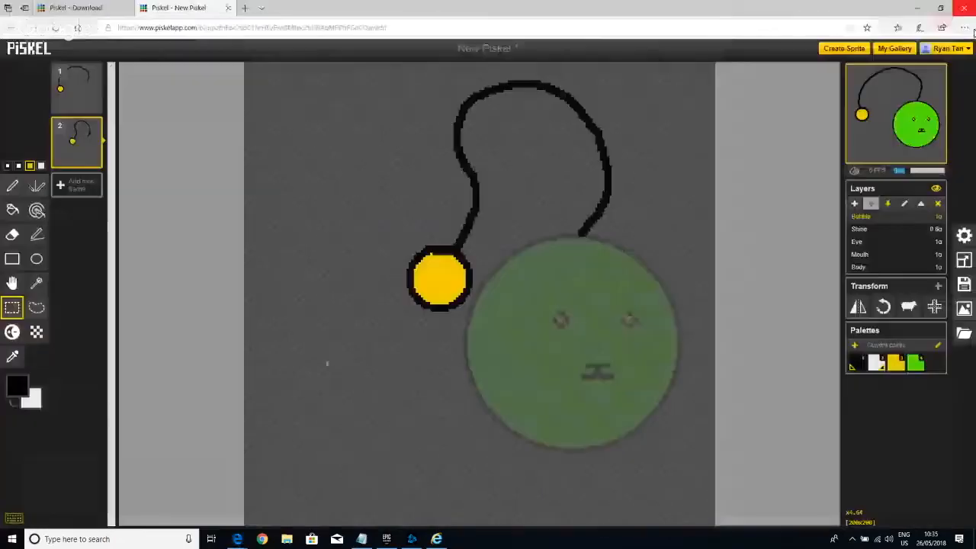
click(935, 74)
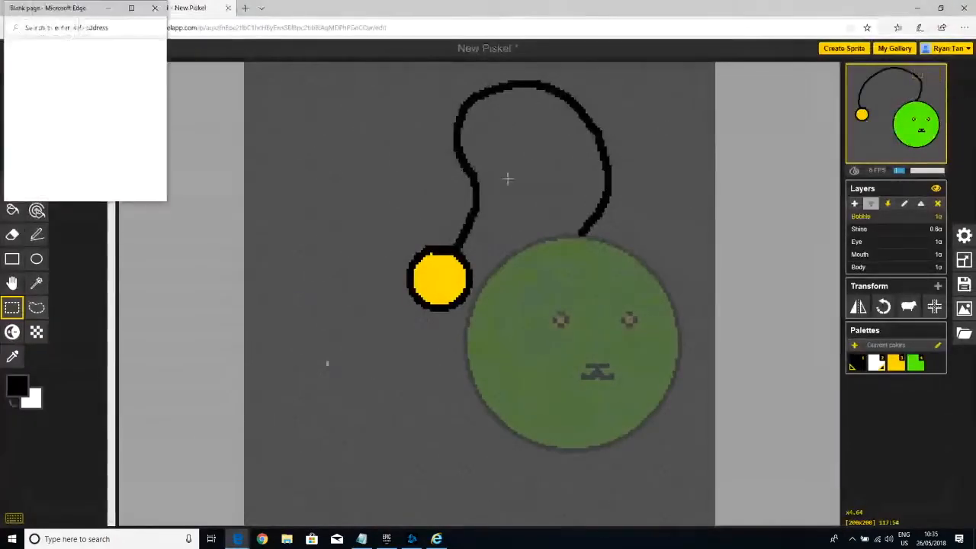
click(160, 6)
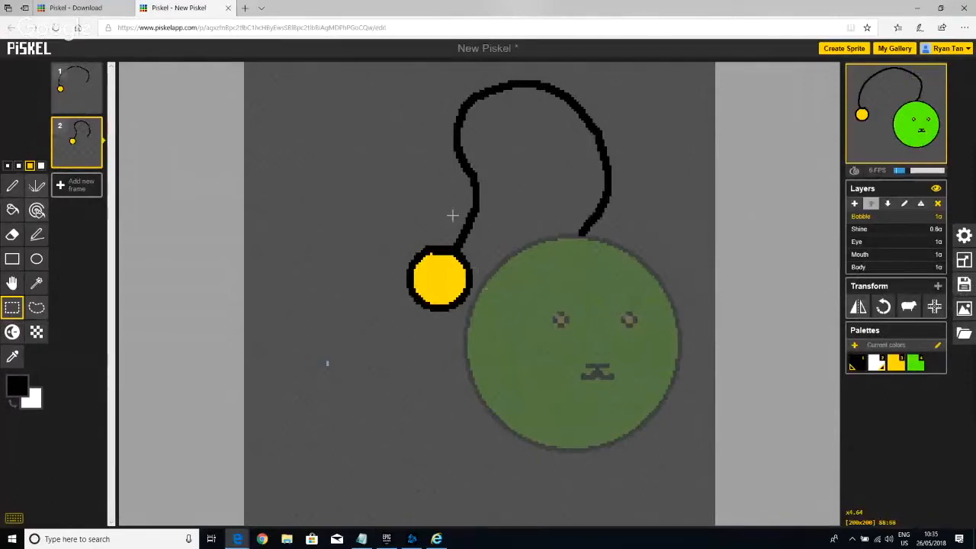
mouse_move(900, 170)
mouse_down()
mouse_move(925, 172)
mouse_move(901, 171)
mouse_up()
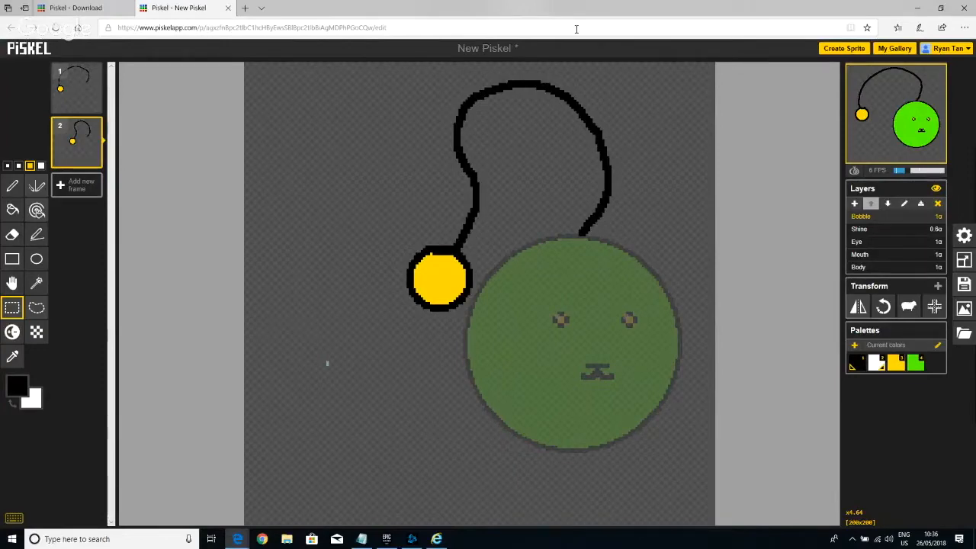
- Enter Slime as the sprite's title in the save settings
click(964, 293)
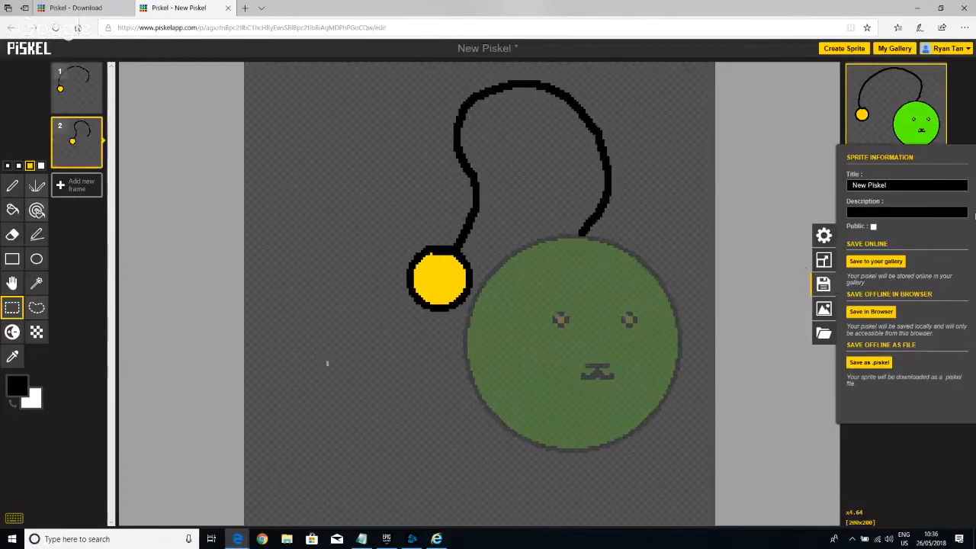
drag(903, 187, 792, 176)
key(BackSpace)
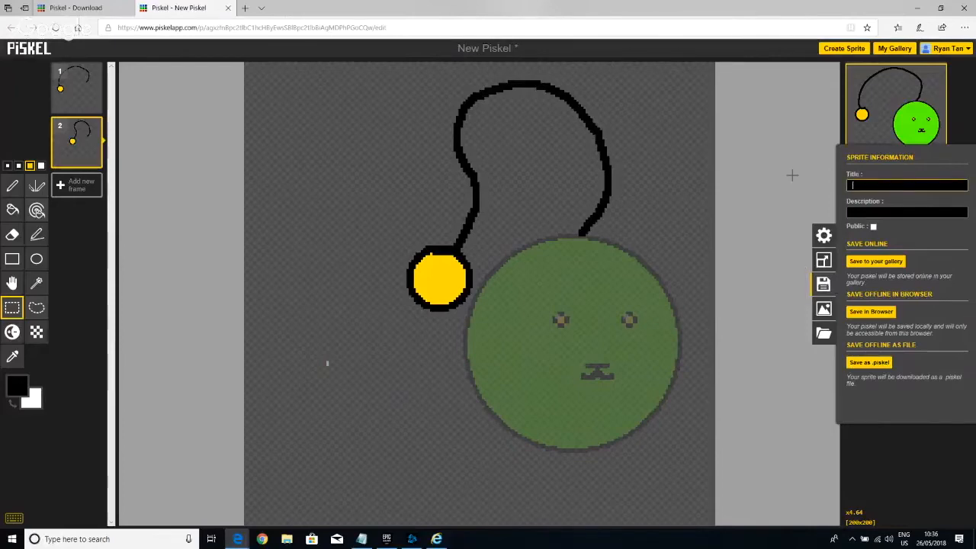
text(Slime)
- Review the export options for animated GIF, PNG spritesheet and ZIP archive
click(830, 310)
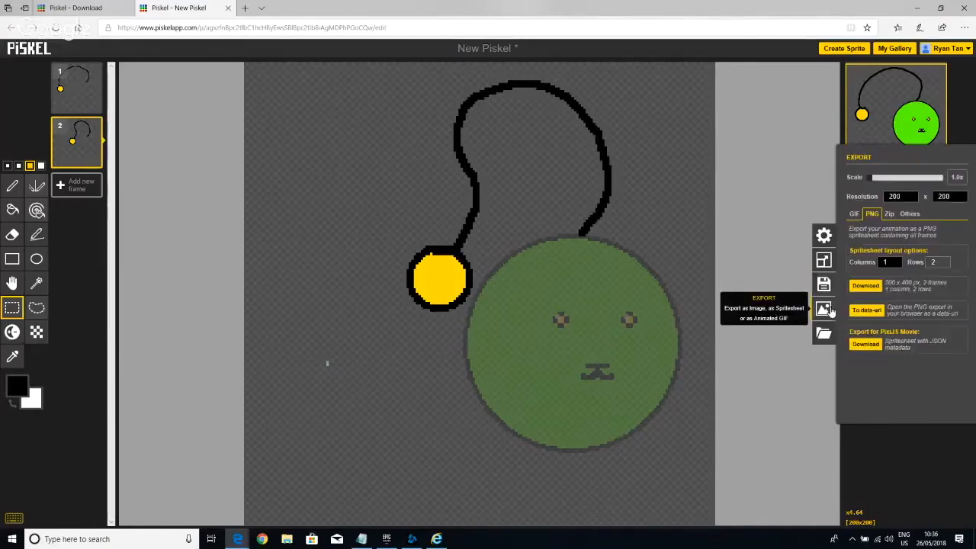
click(856, 217)
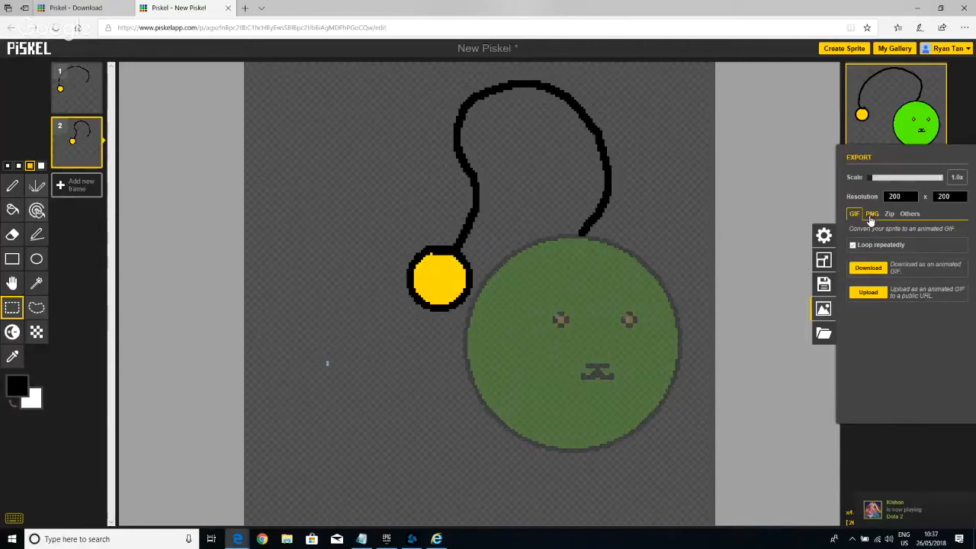
click(871, 217)
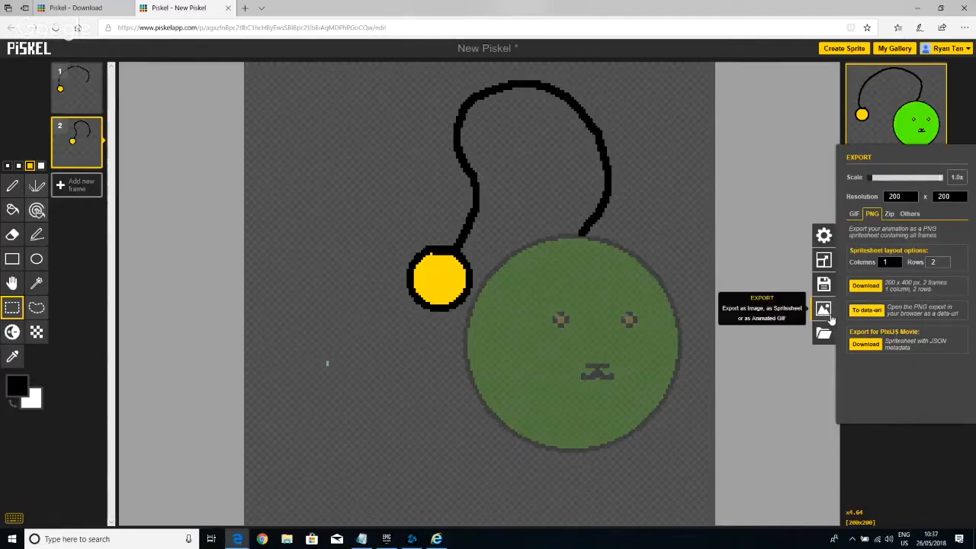
click(890, 216)
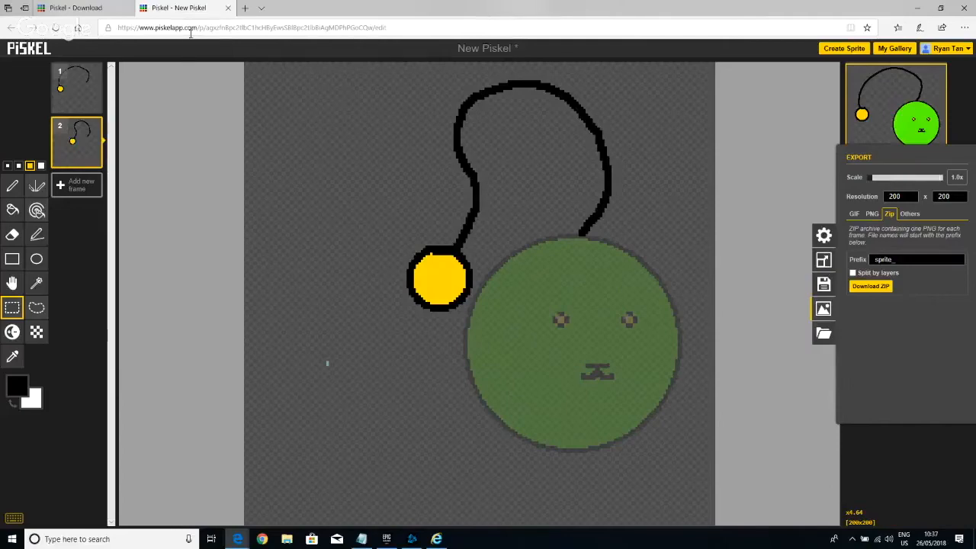
- Close the New Piskel editor without saving and open the account's gallery of saved sprites
click(229, 8)
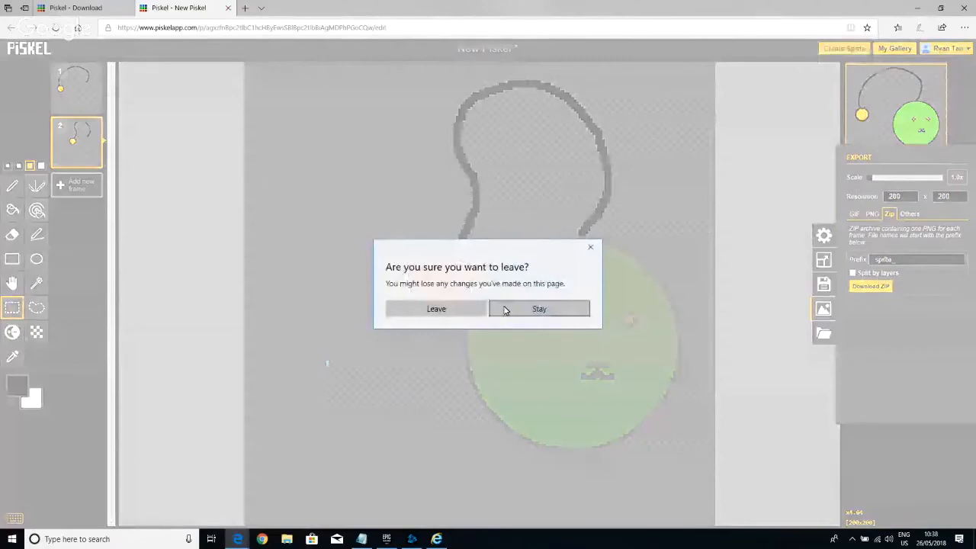
click(437, 309)
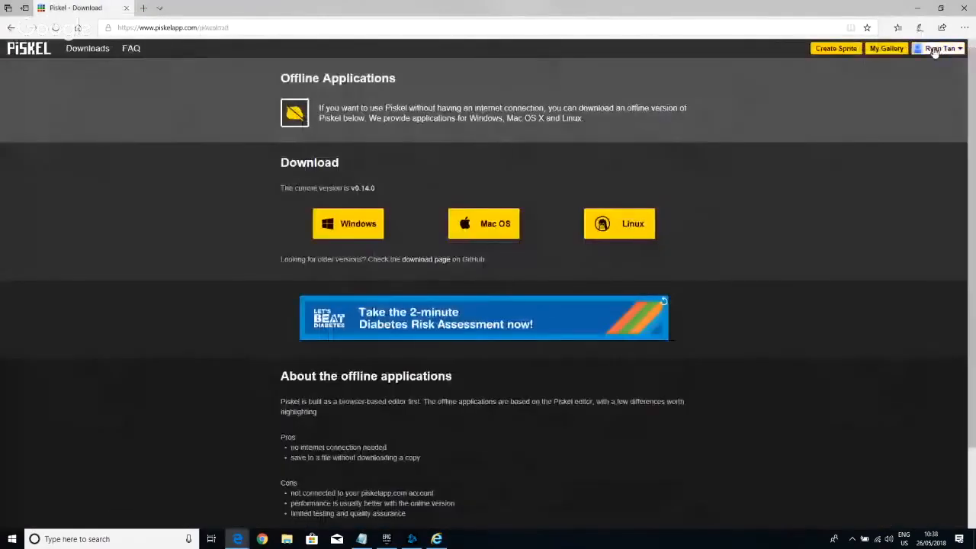
click(941, 48)
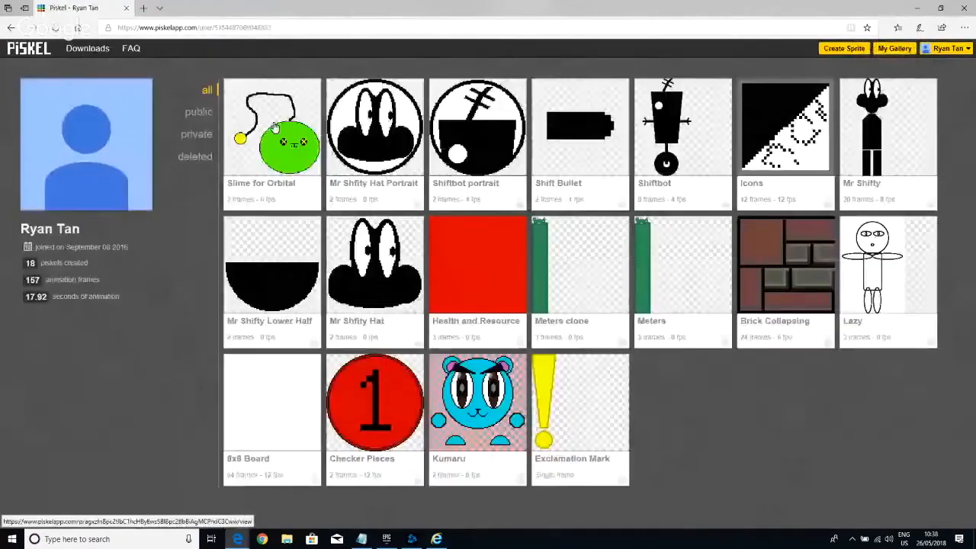
- View the Slime for Orbital sprite's page, return to the gallery, and open the Kumaru sprite
click(279, 180)
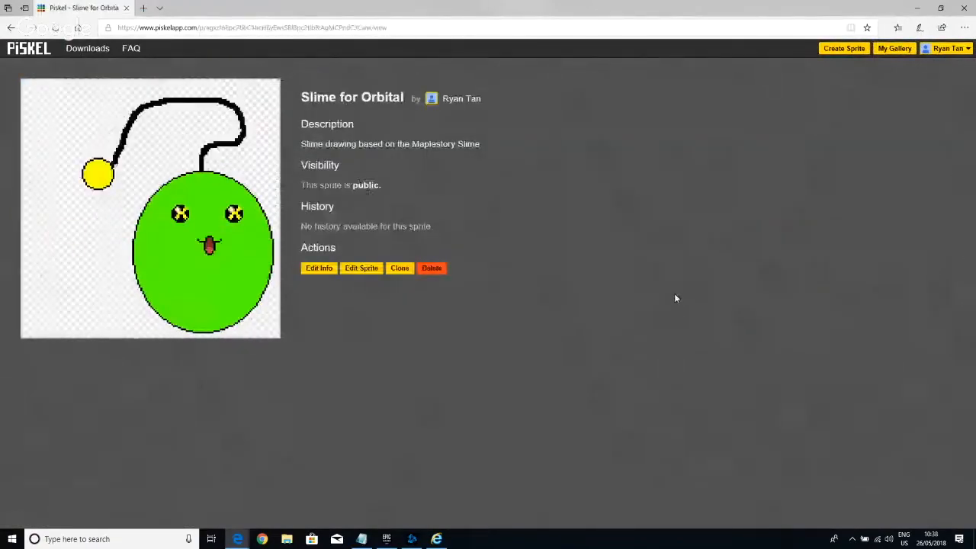
click(11, 29)
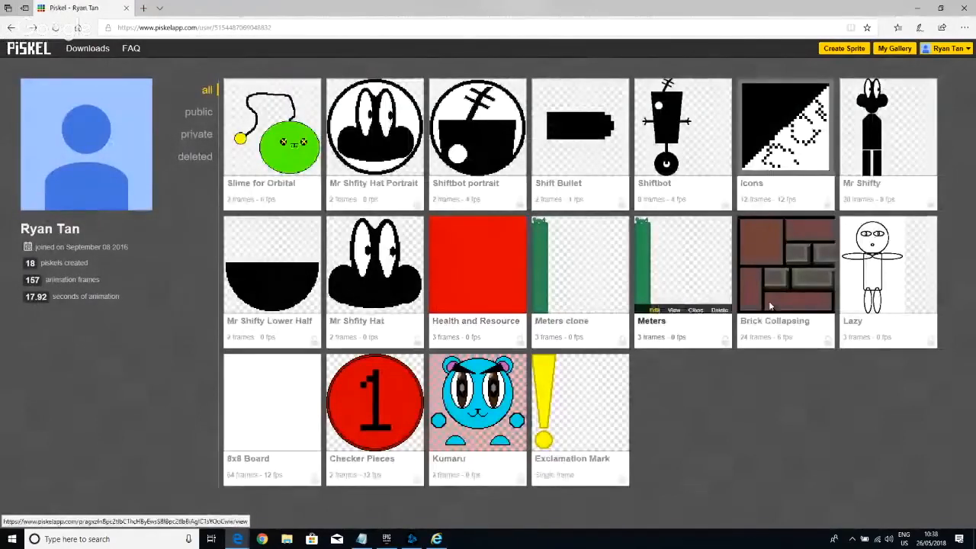
click(481, 400)
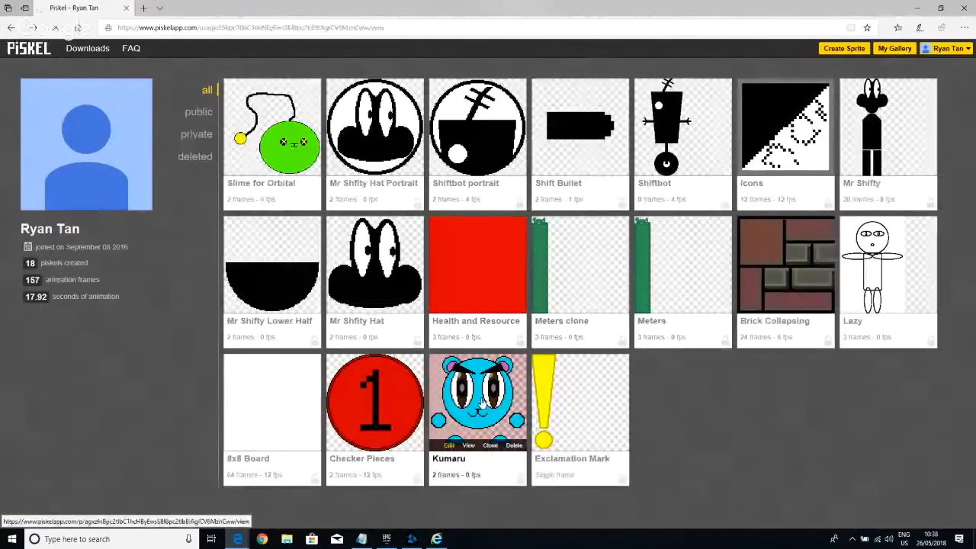